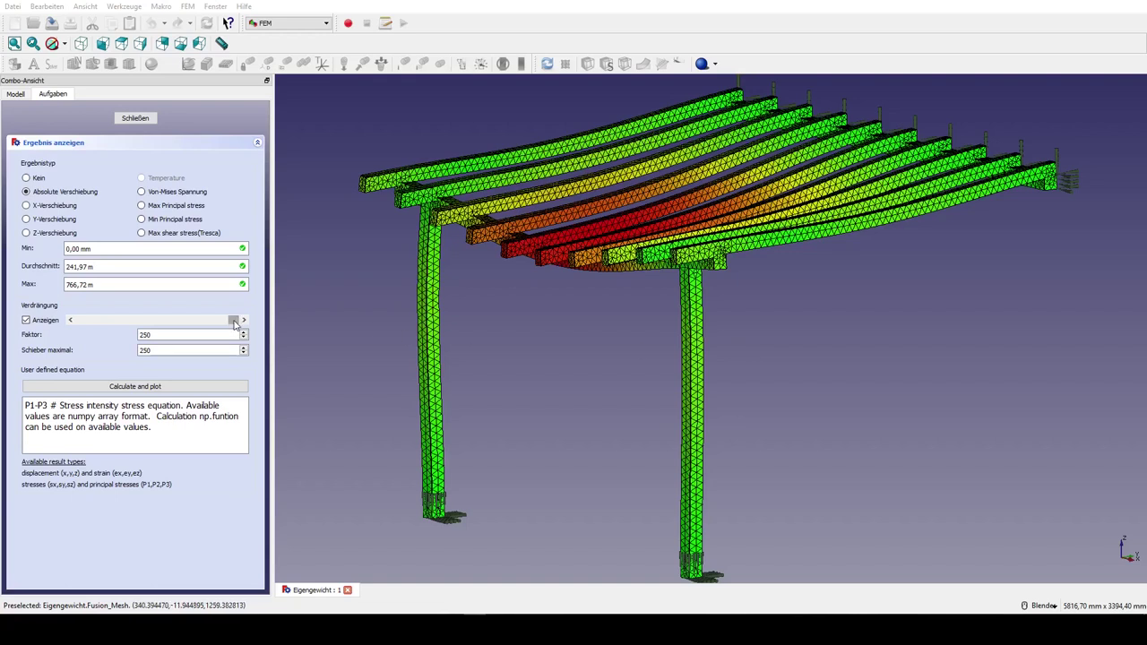
Set the Verformung factor to 210, check the FreeCAD 0.17 About box, then close the Eigengewicht result document.
{"action": "mouse_move", "coordinate": [233, 321]}
{"action": "left_mouse_down"}
{"action": "mouse_move", "coordinate": [90, 334]}
{"action": "mouse_move", "coordinate": [242, 323]}
{"action": "mouse_move", "coordinate": [79, 325]}
{"action": "mouse_move", "coordinate": [209, 325]}
{"action": "left_mouse_up"}
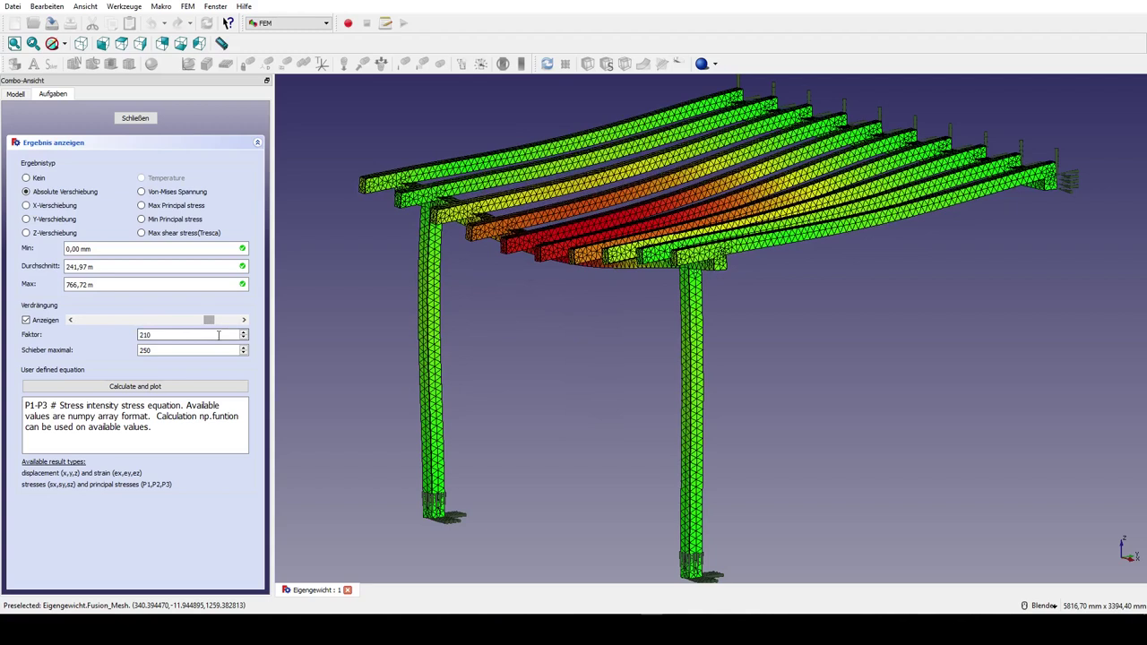
{"action": "left_click", "coordinate": [245, 7]}
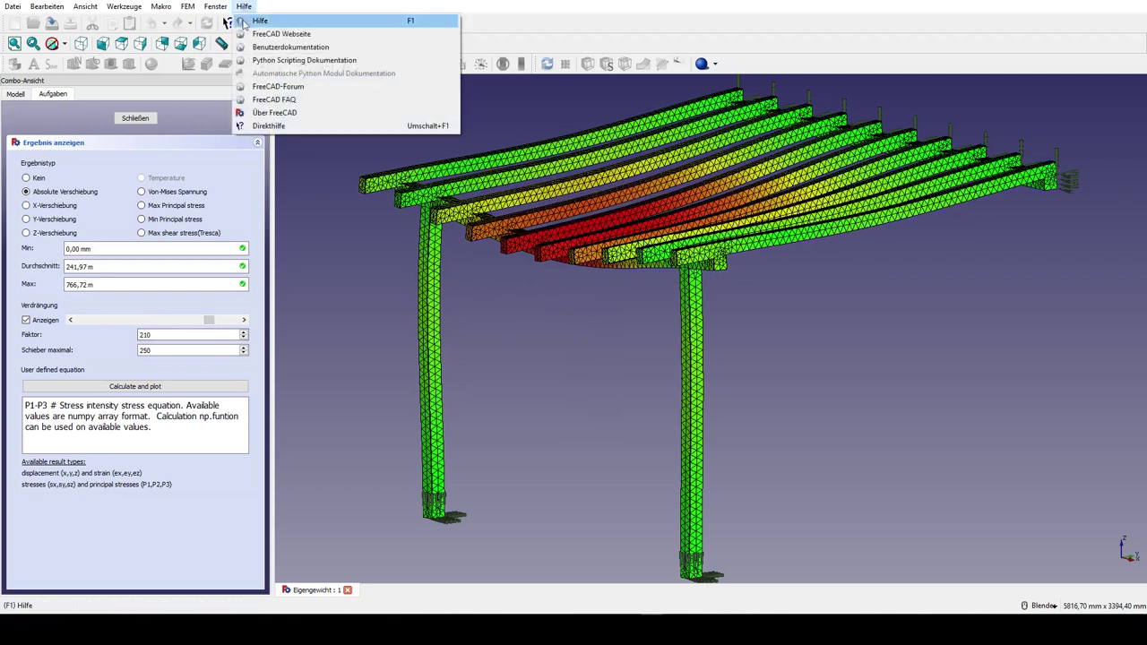
{"action": "left_click", "coordinate": [275, 114]}
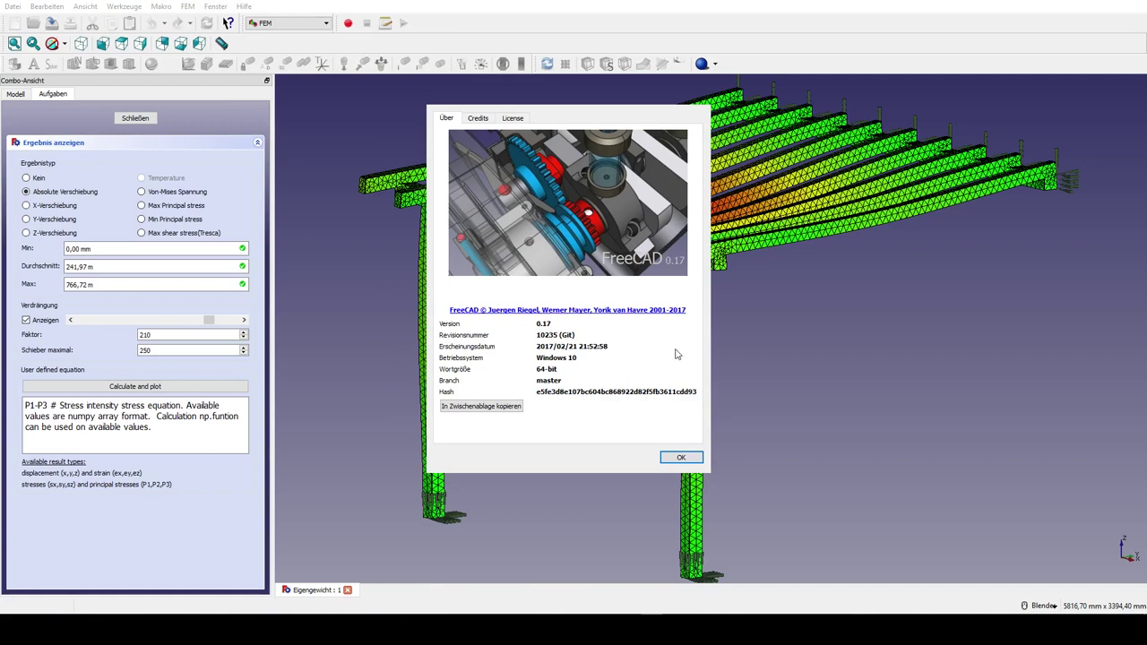
{"action": "left_click", "coordinate": [681, 457]}
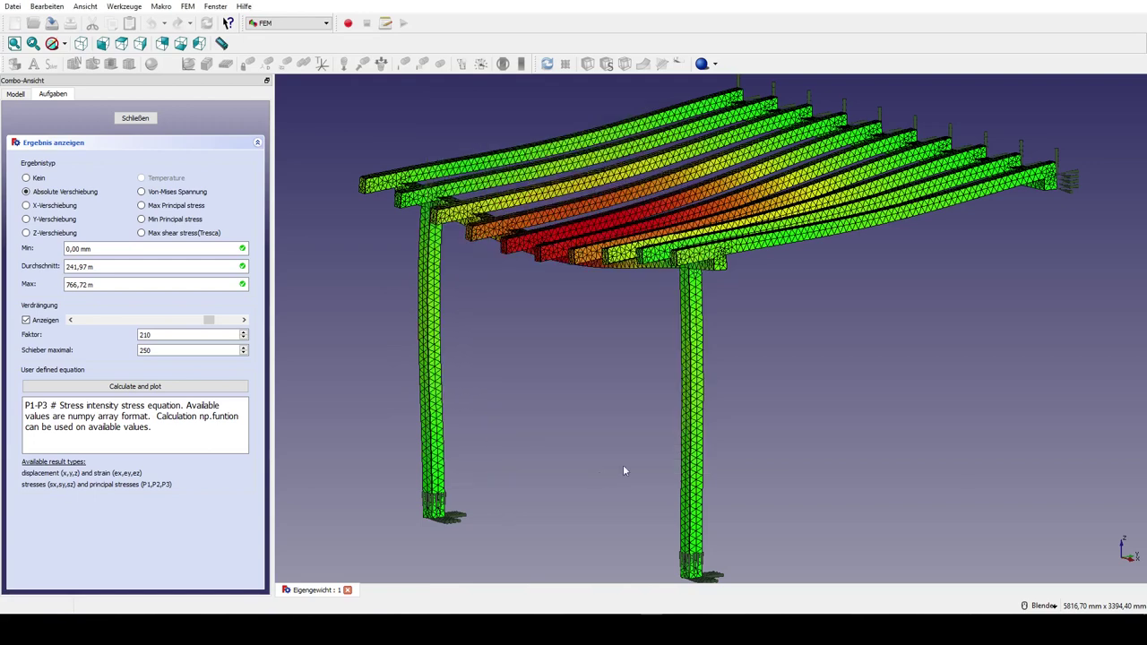
{"action": "left_click", "coordinate": [346, 591]}
{"action": "left_click", "coordinate": [136, 119]}
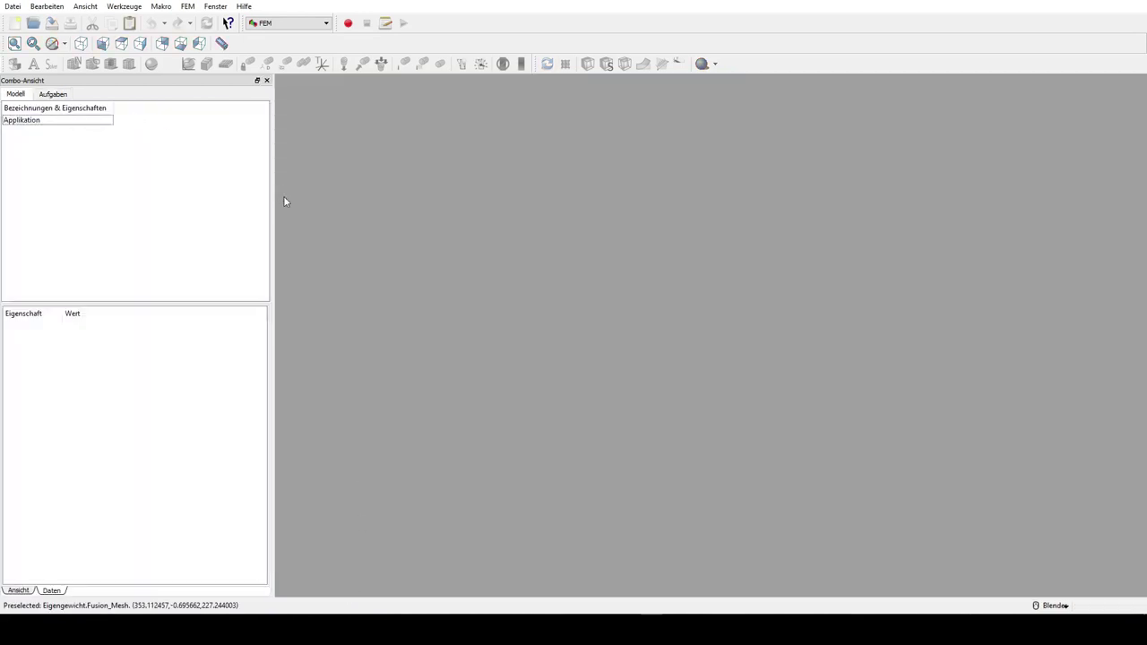
Create a new document with a Part Design body and a sketch on the YZ plane.
{"action": "left_click", "coordinate": [15, 25]}
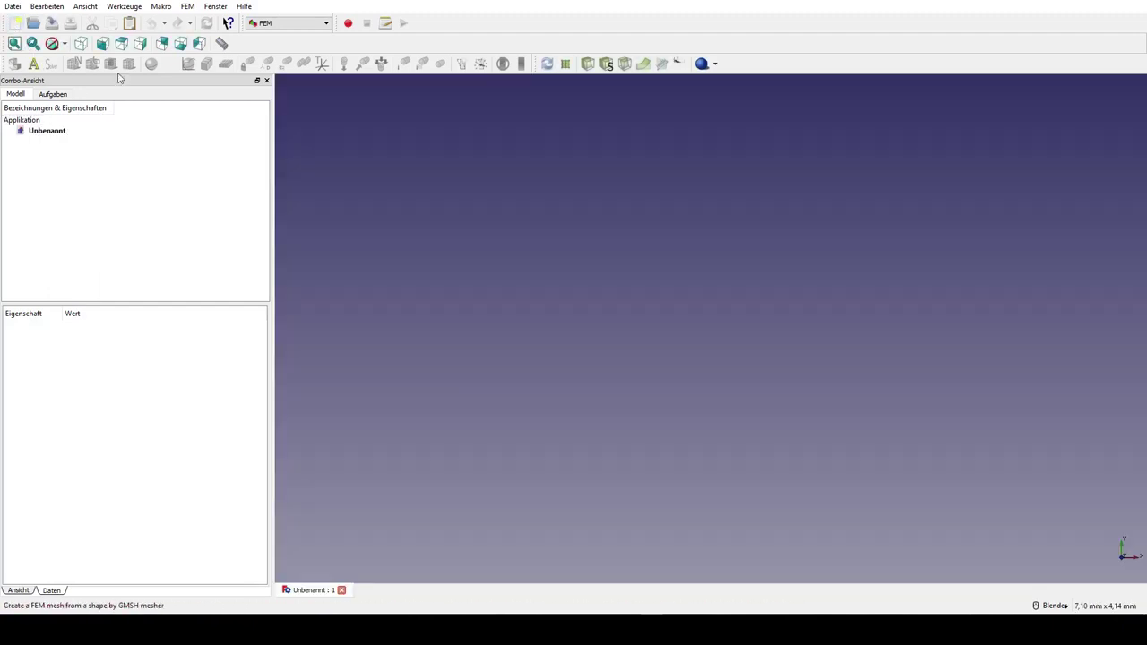
{"action": "left_click", "coordinate": [286, 22]}
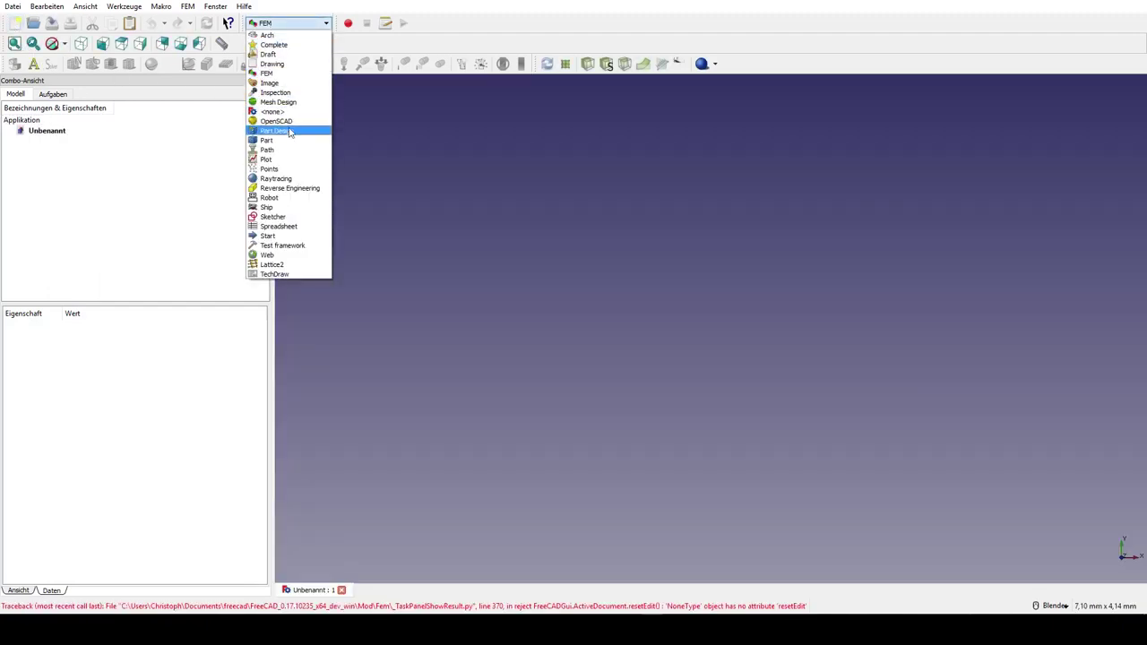
{"action": "left_click", "coordinate": [279, 131]}
{"action": "left_click", "coordinate": [34, 65]}
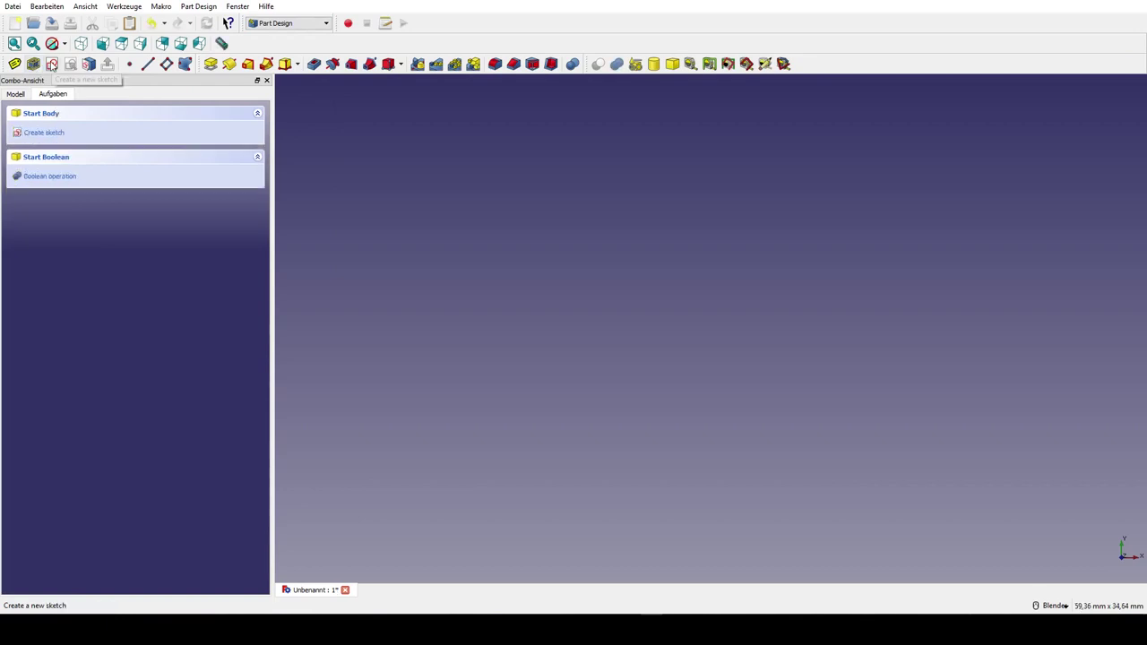
{"action": "left_click", "coordinate": [52, 64]}
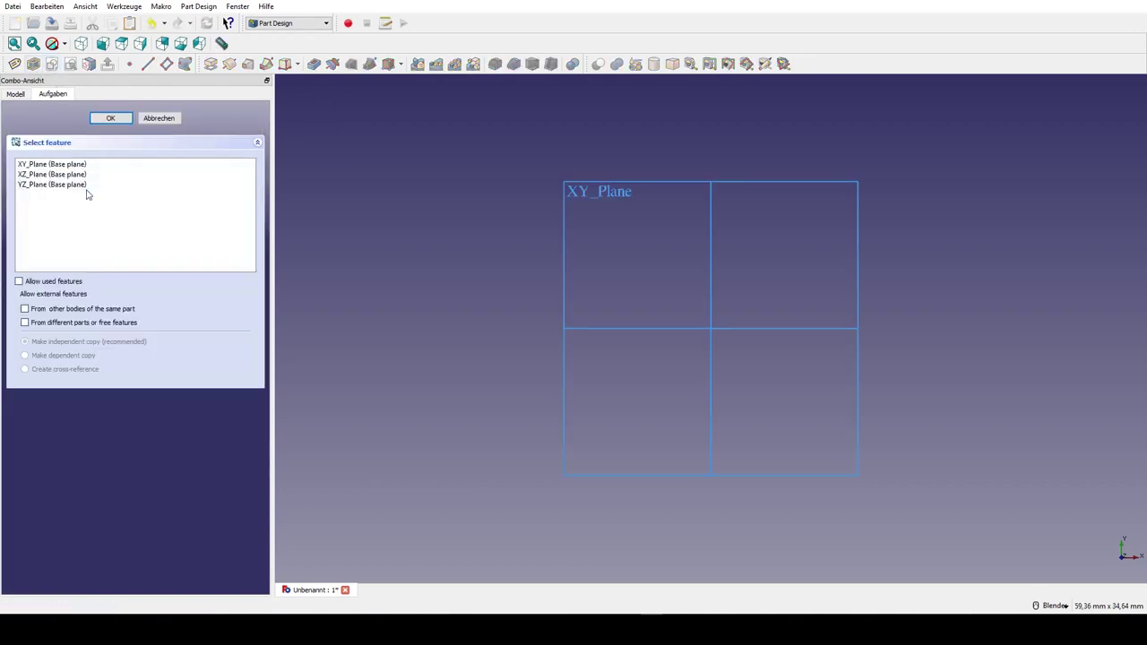
{"action": "left_click", "coordinate": [81, 184]}
{"action": "left_click", "coordinate": [112, 118]}
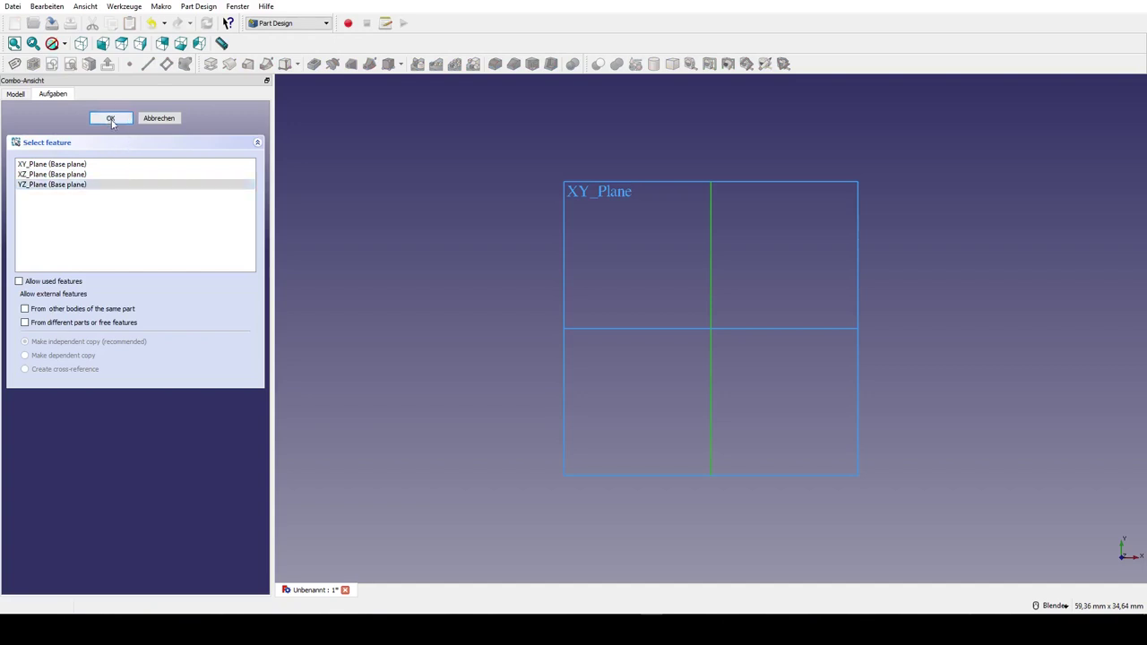
Draw a rectangle on the vertical axis and make its right and top edges equal.
{"action": "scroll", "coordinate": [613, 415], "scroll_direction": "down", "scroll_amount": 4}
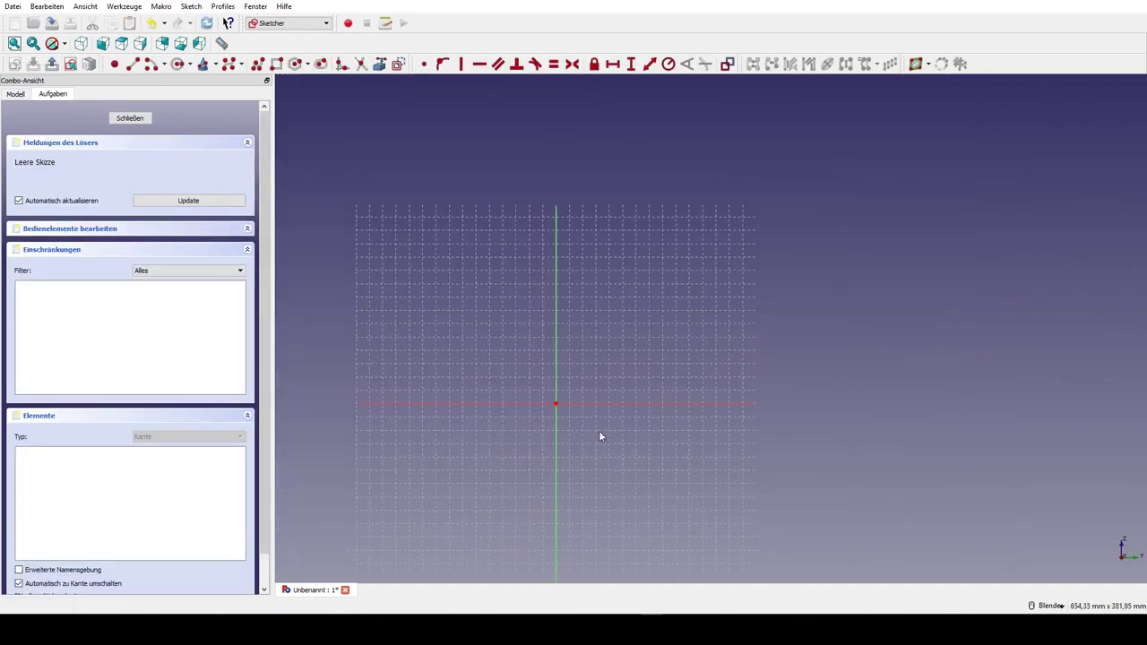
{"action": "left_click", "coordinate": [278, 65]}
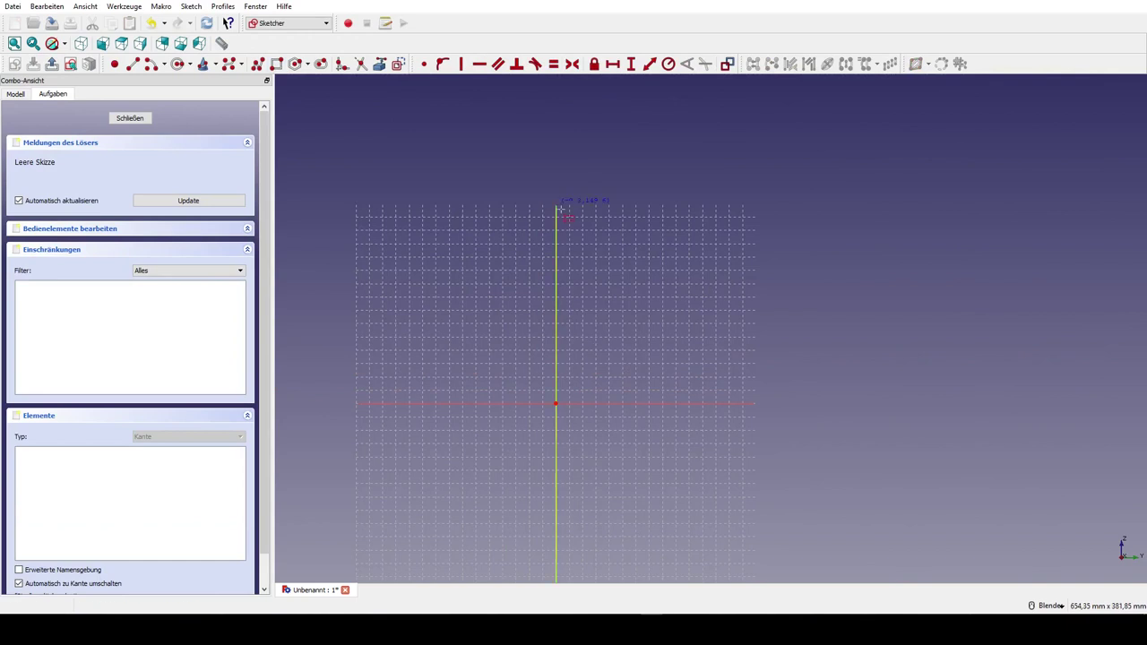
{"action": "left_click", "coordinate": [557, 211]}
{"action": "left_click", "coordinate": [721, 267]}
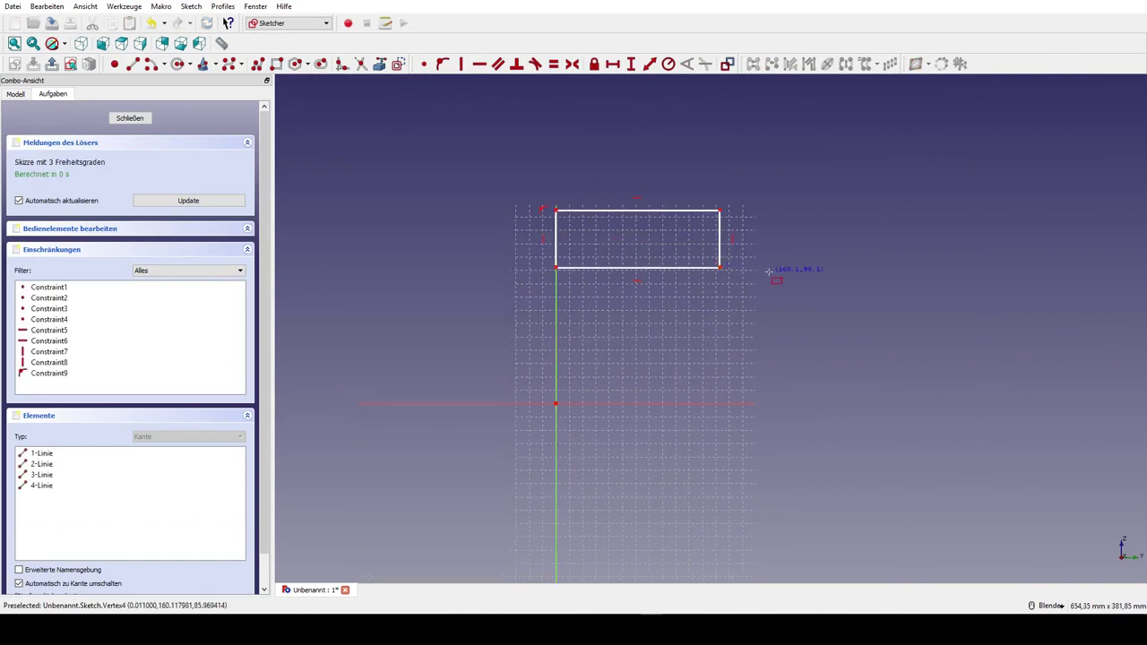
{"action": "left_click", "coordinate": [725, 239]}
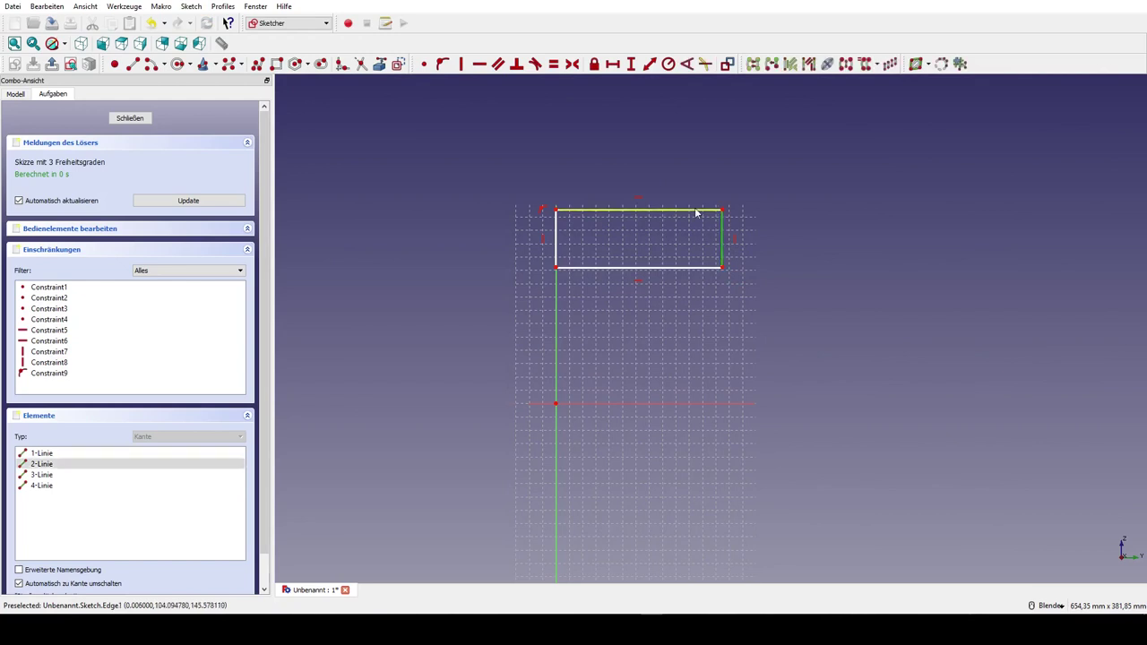
{"action": "left_click", "coordinate": [697, 212]}
{"action": "left_click", "coordinate": [553, 64]}
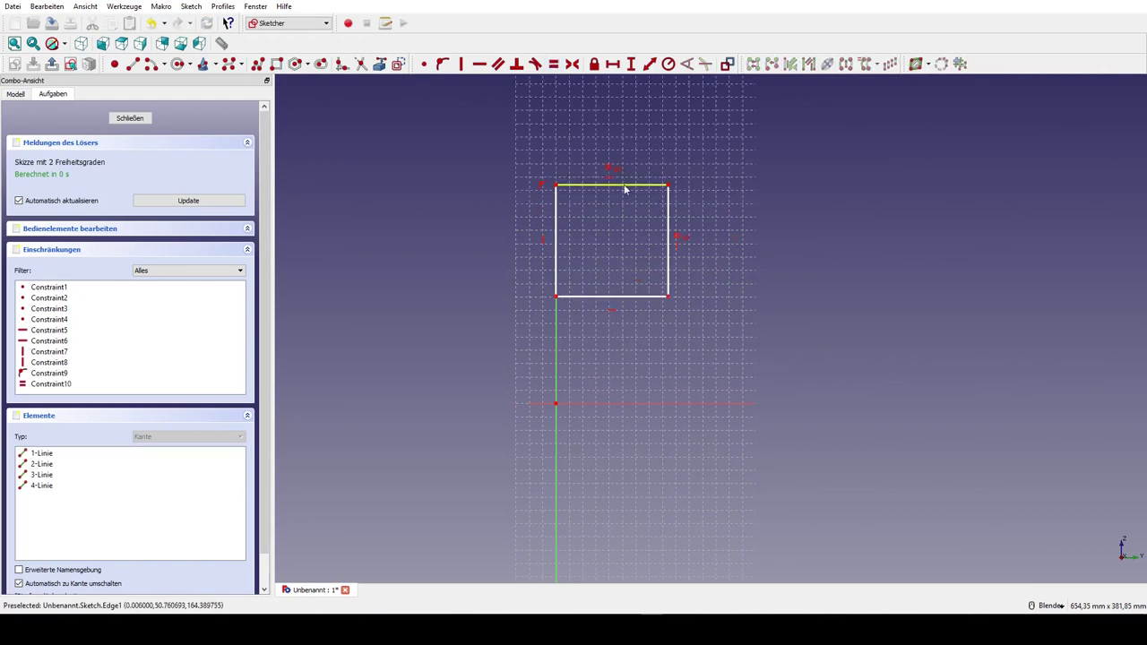
Constrain the square to 100 mm wide and 220 mm vertical distance from the origin.
{"action": "left_click", "coordinate": [647, 183]}
{"action": "left_click", "coordinate": [613, 64]}
{"action": "type", "text": "100"}
{"action": "key", "text": "Return"}
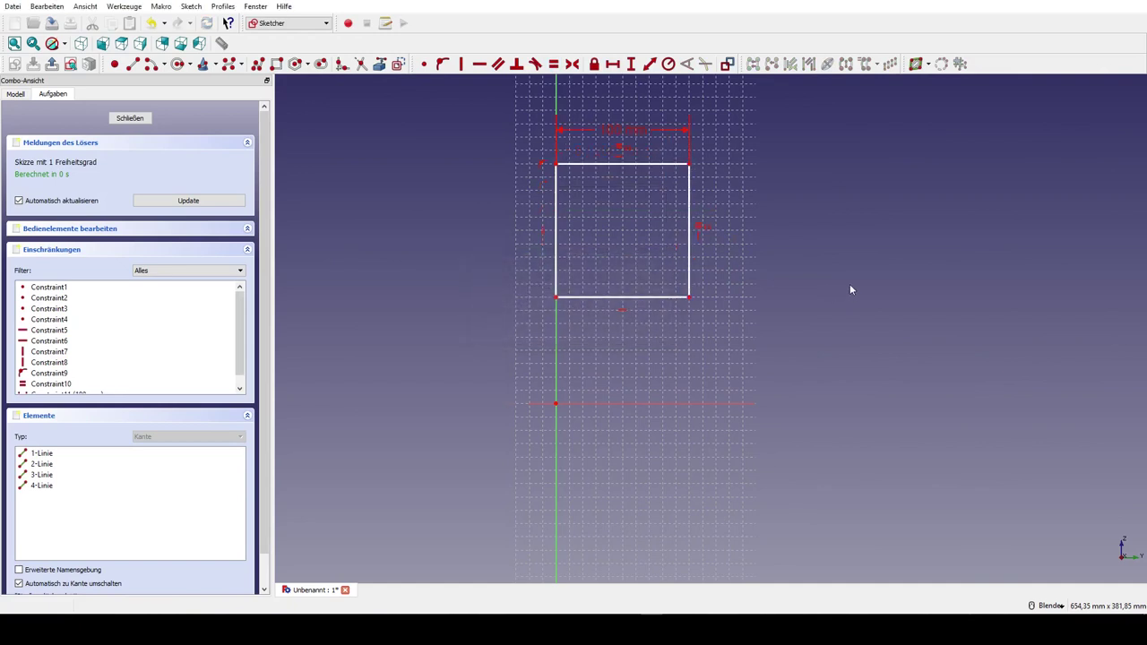
{"action": "mouse_move", "coordinate": [557, 166]}
{"action": "left_mouse_down"}
{"action": "mouse_move", "coordinate": [583, 180]}
{"action": "mouse_move", "coordinate": [589, 159]}
{"action": "left_mouse_up"}
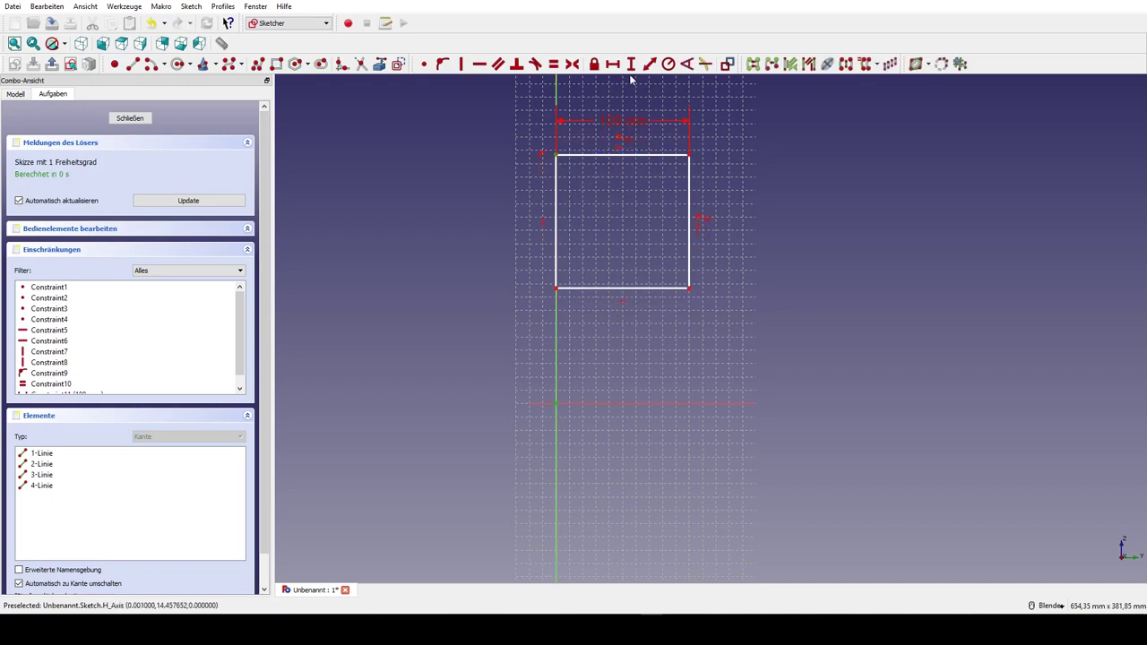
{"action": "left_click", "coordinate": [632, 64]}
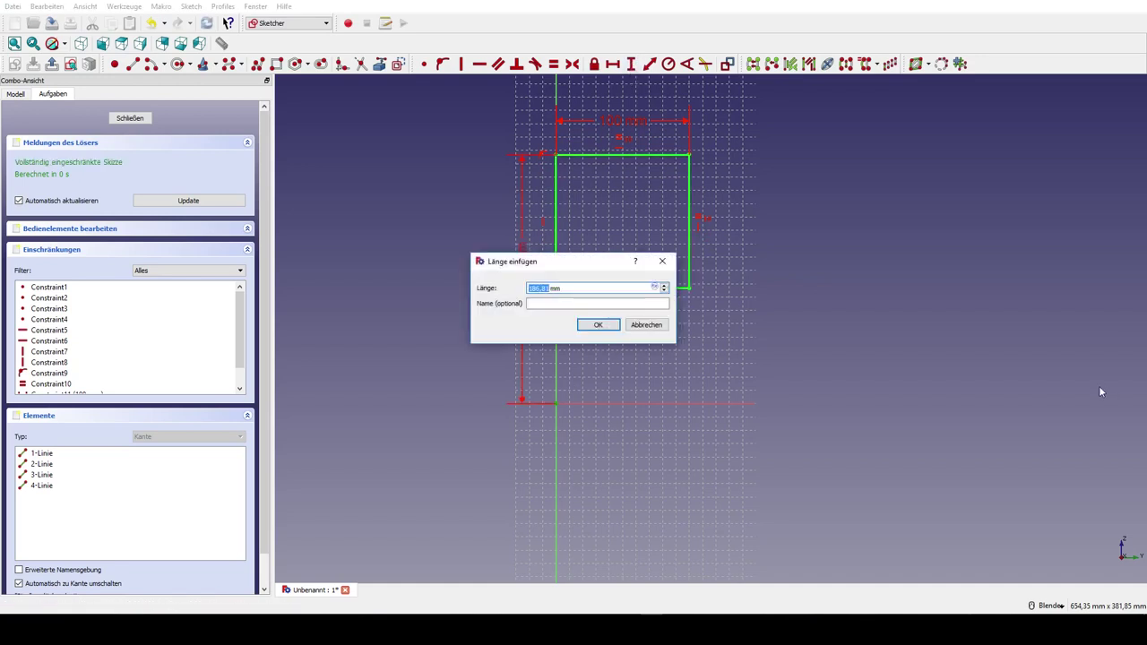
{"action": "type", "text": "220"}
{"action": "key", "text": "Return"}
{"action": "scroll", "coordinate": [857, 401], "scroll_direction": "down", "scroll_amount": 5}
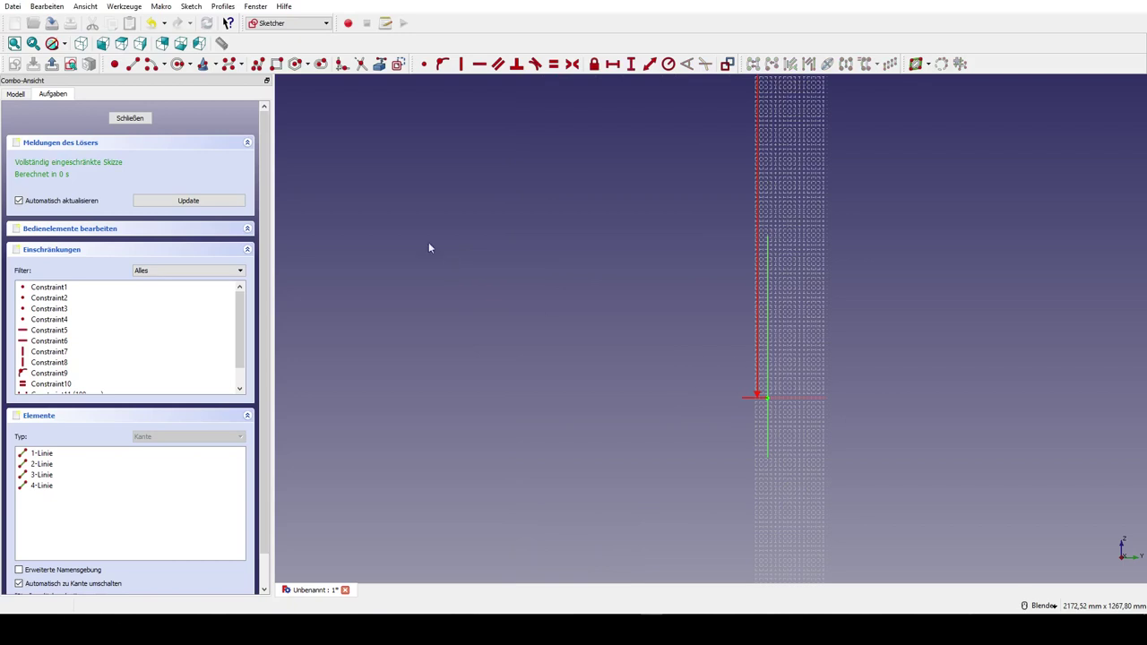
Pad the square sketch 3660 mm and show the resulting bar in a fitted isometric view.
{"action": "left_click", "coordinate": [130, 118]}
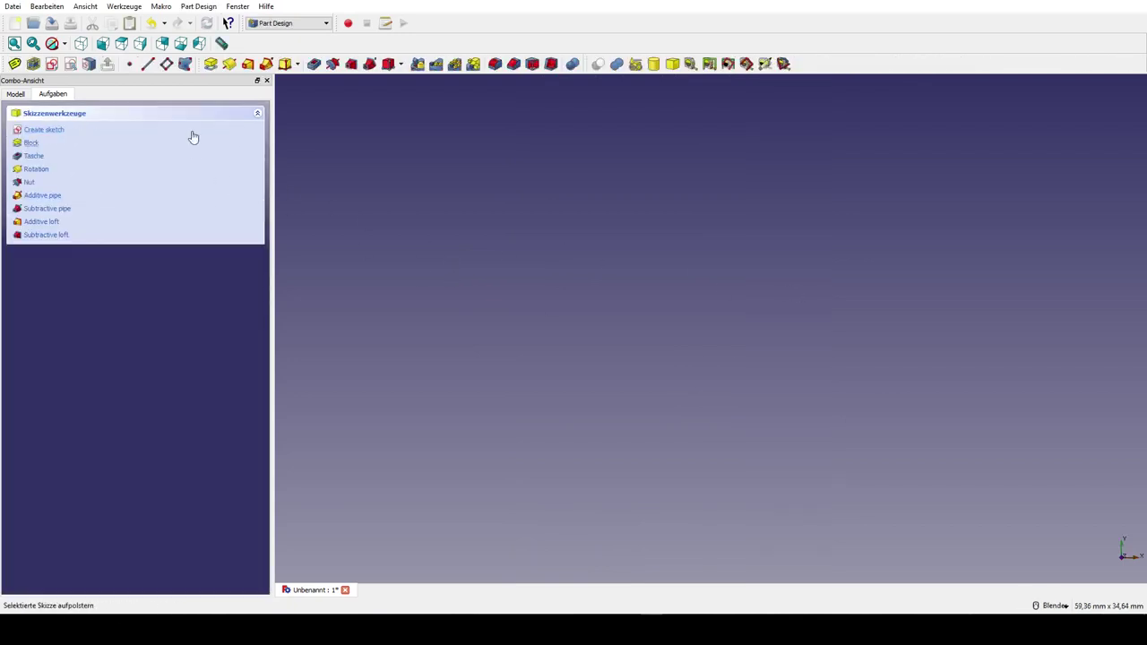
{"action": "left_click", "coordinate": [211, 65]}
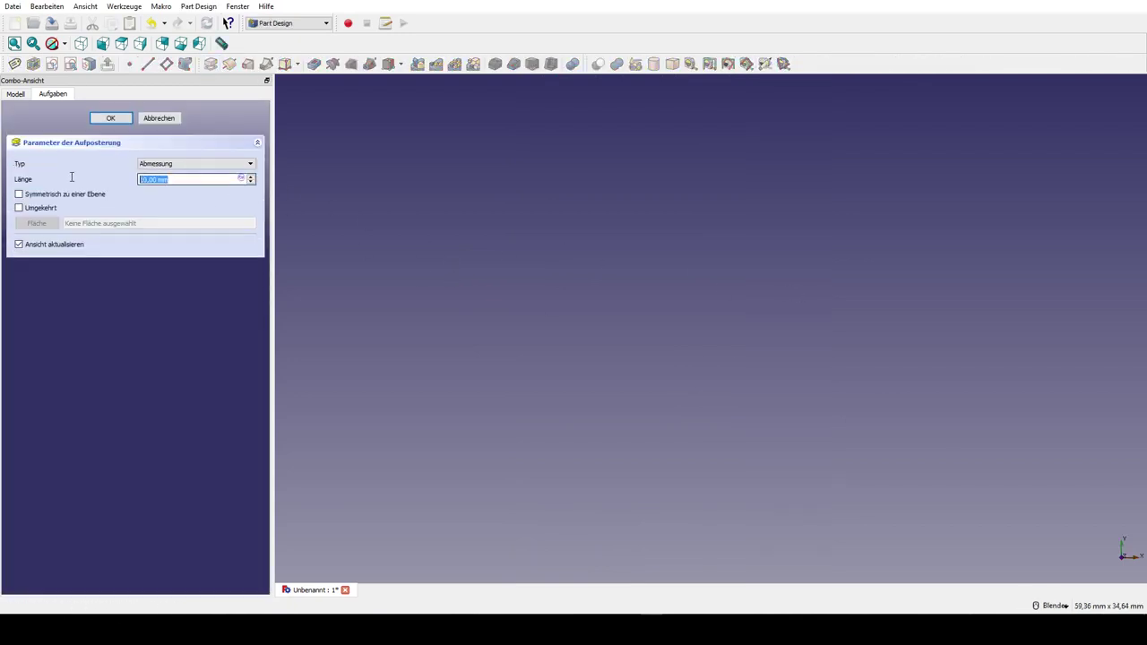
{"action": "type", "text": "3660"}
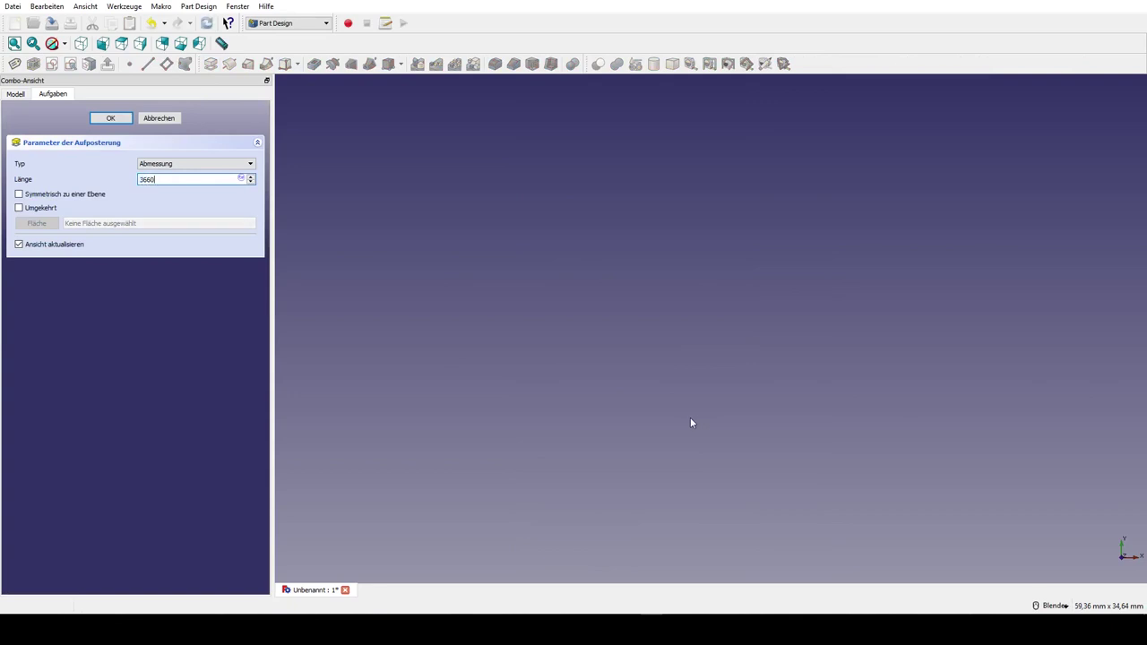
{"action": "left_click", "coordinate": [110, 117]}
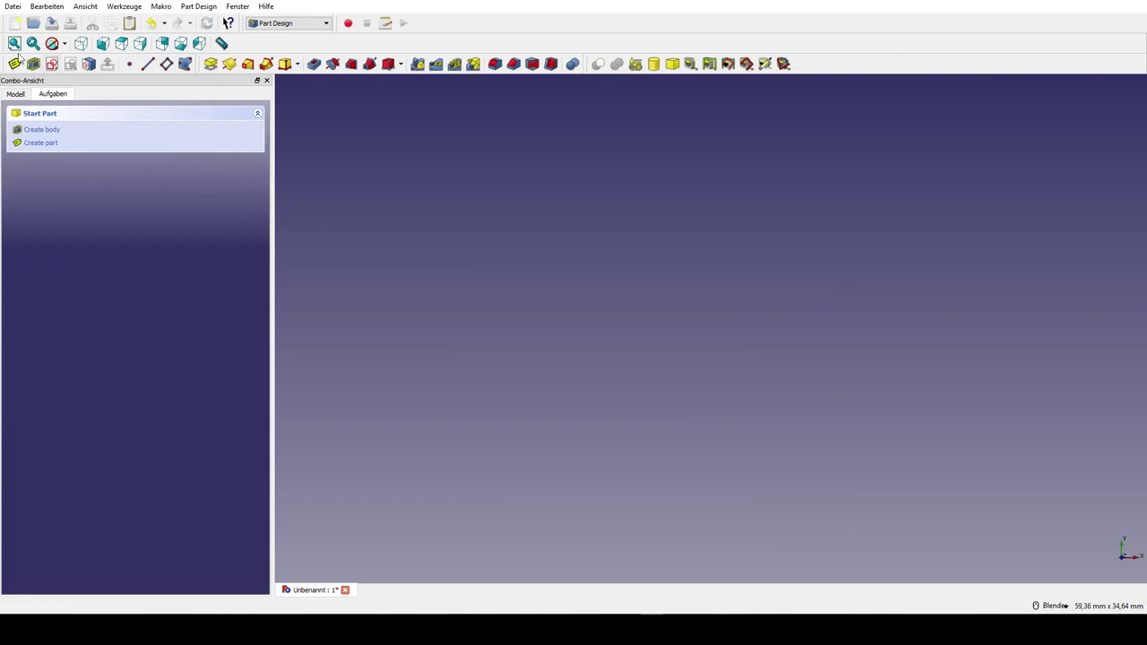
{"action": "left_click", "coordinate": [14, 43]}
{"action": "left_click", "coordinate": [80, 43]}
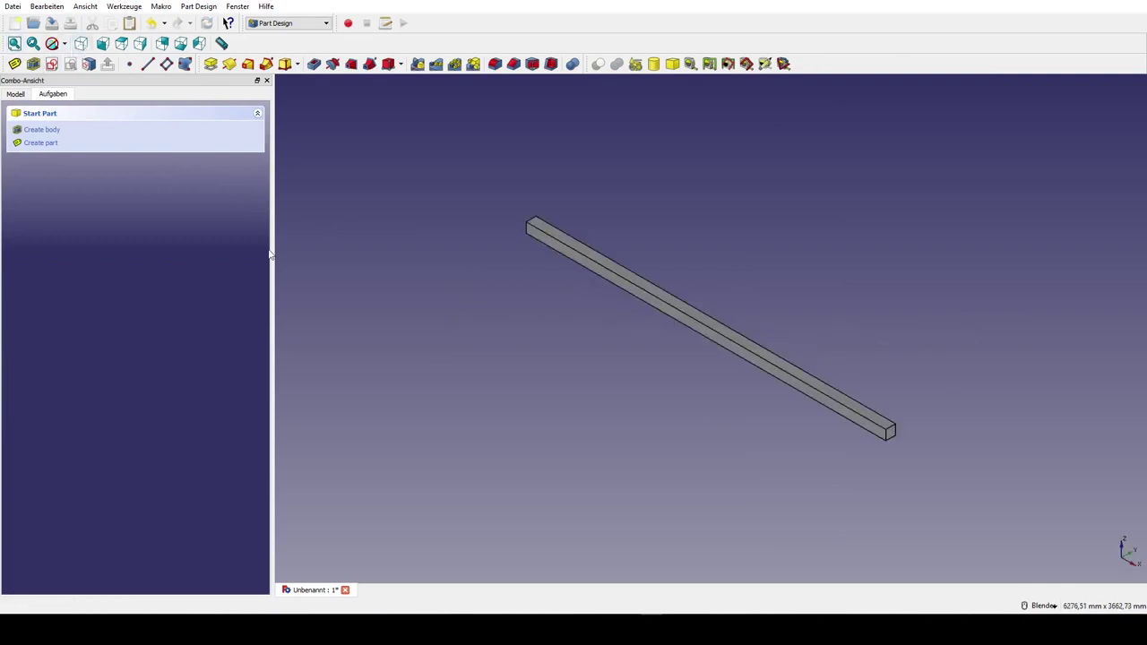
{"action": "scroll", "coordinate": [375, 457], "scroll_direction": "down", "scroll_amount": 2}
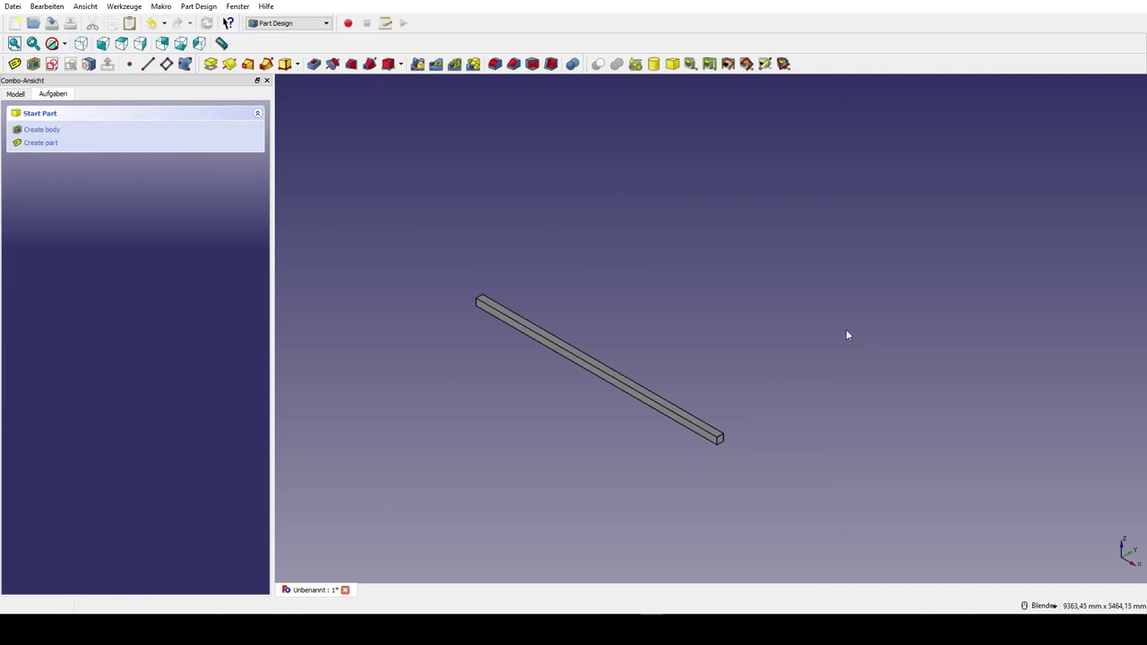
Create a second body with a new sketch on the YZ plane.
{"action": "left_click", "coordinate": [33, 65]}
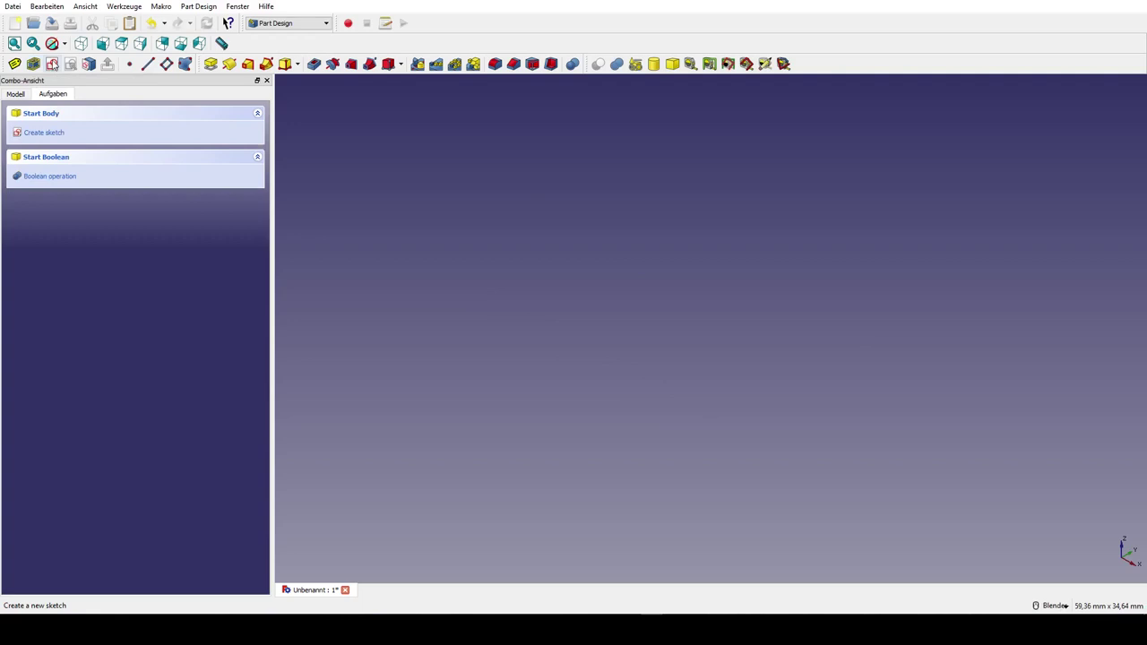
{"action": "left_click", "coordinate": [52, 64]}
{"action": "left_click", "coordinate": [65, 186]}
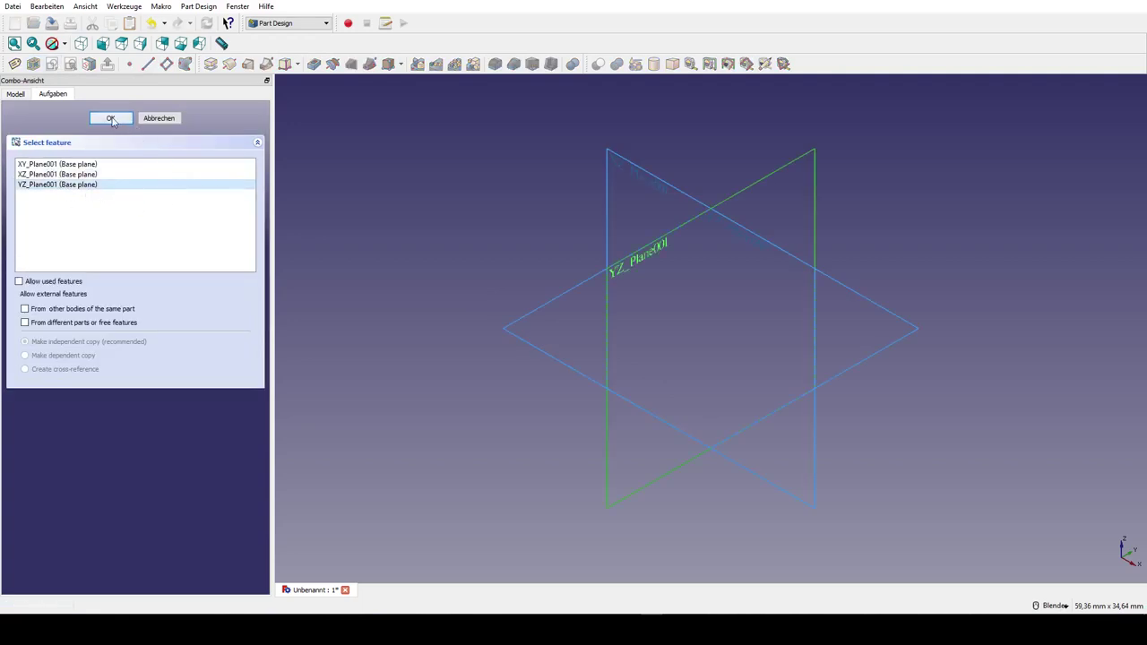
{"action": "left_click", "coordinate": [111, 119]}
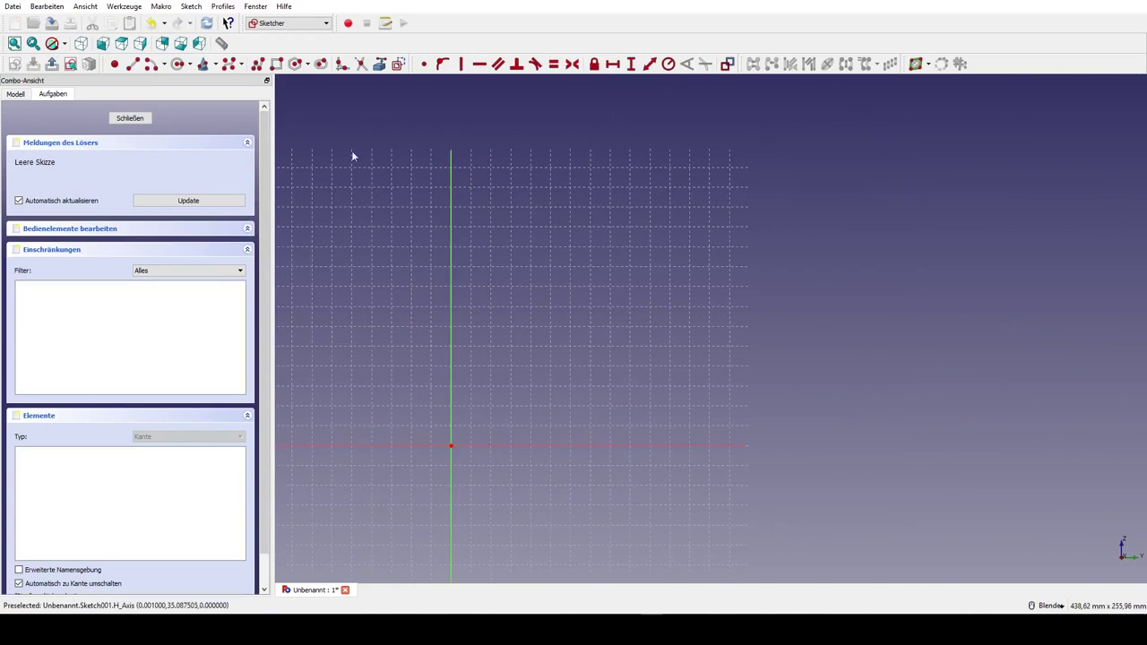
Draw a square profile with equal top and right edges, 100 mm wide.
{"action": "scroll", "coordinate": [628, 385], "scroll_direction": "down", "scroll_amount": 3}
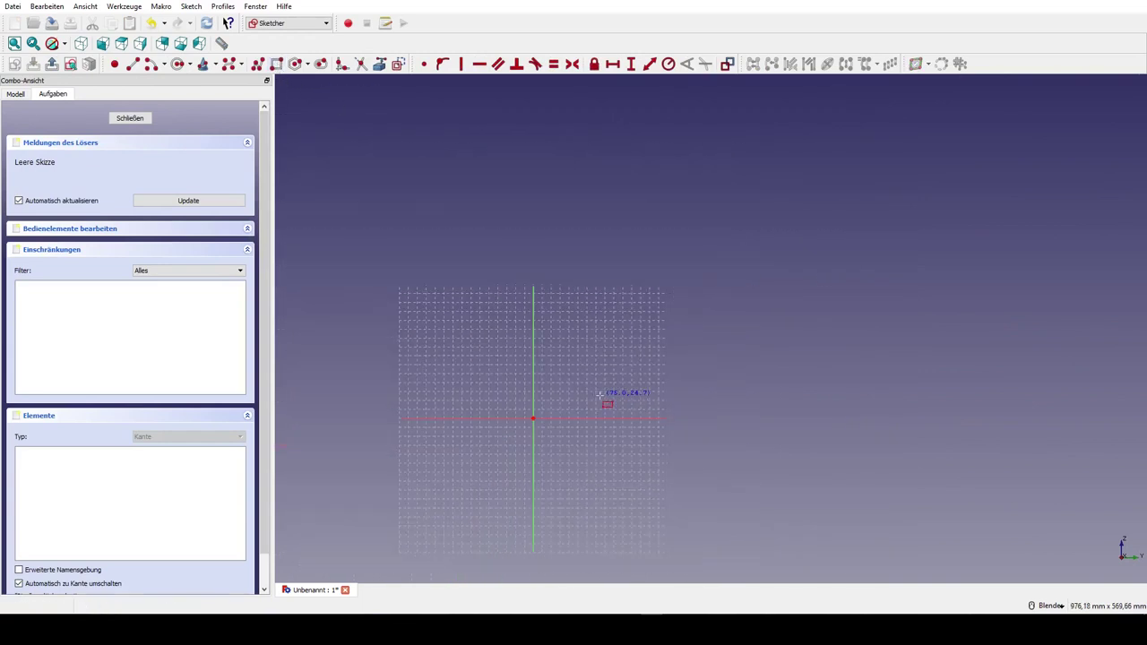
{"action": "left_click", "coordinate": [702, 186]}
{"action": "left_click", "coordinate": [766, 255]}
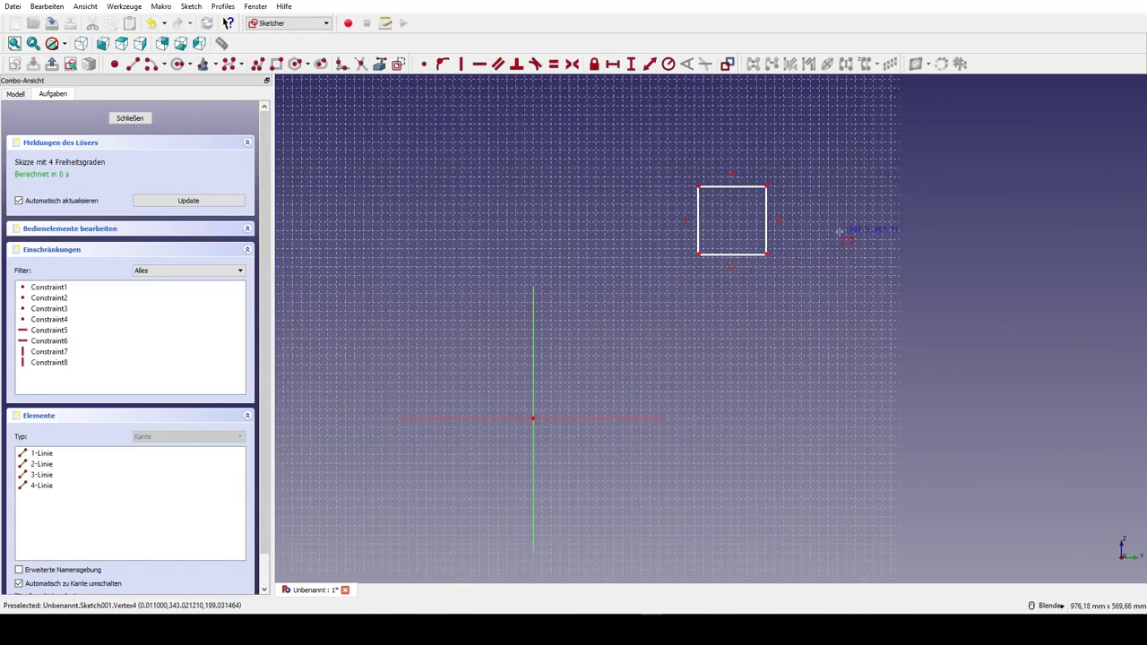
{"action": "left_click", "coordinate": [757, 187]}
{"action": "left_click", "coordinate": [768, 208]}
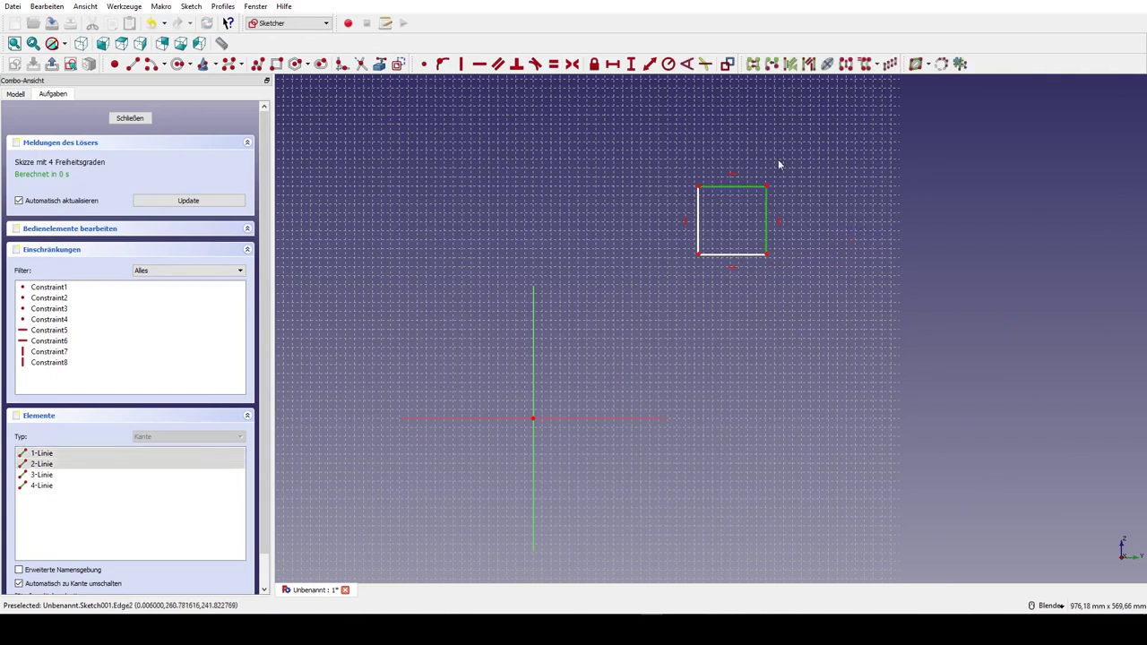
{"action": "left_click", "coordinate": [553, 64]}
{"action": "left_click", "coordinate": [733, 187]}
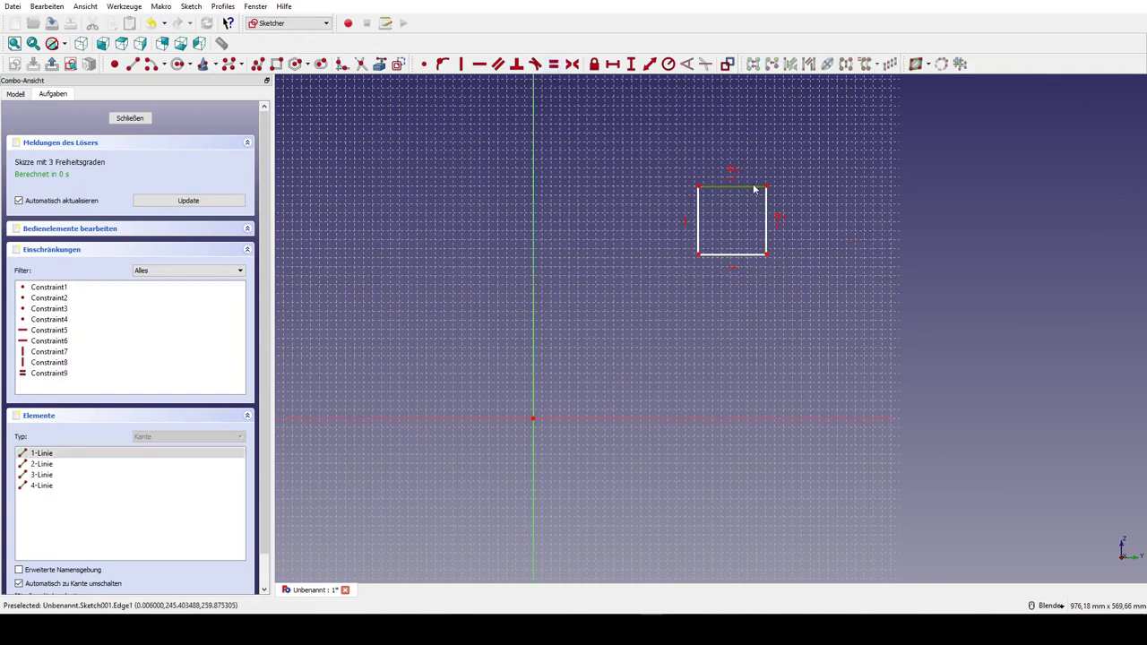
{"action": "left_click", "coordinate": [612, 64]}
{"action": "type", "text": "100mm"}
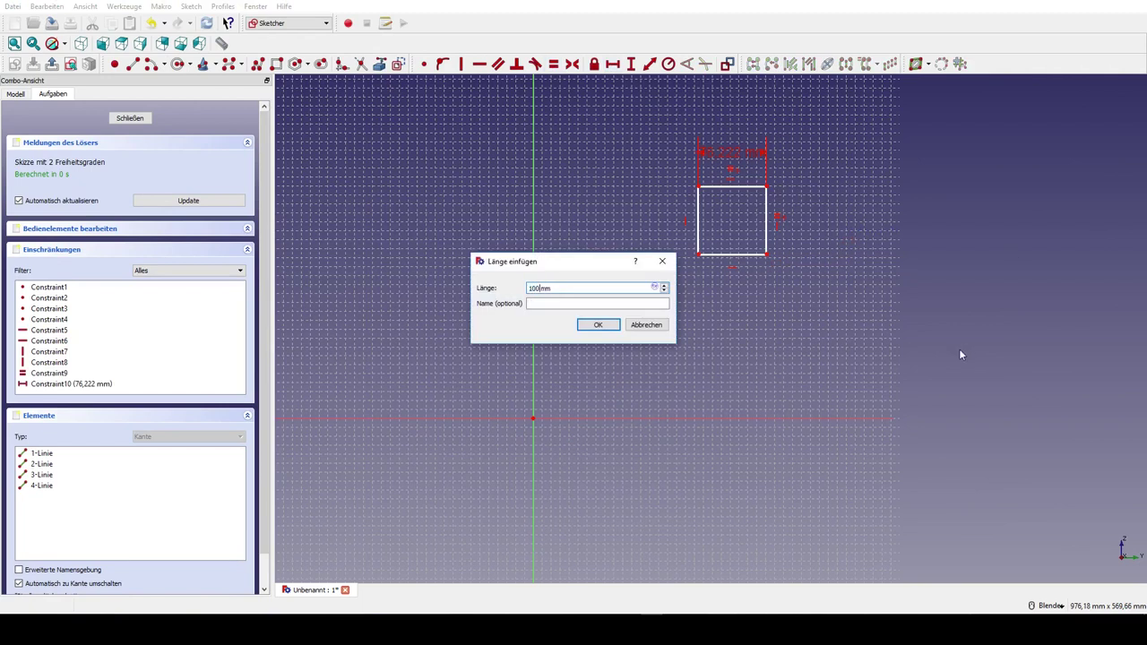
{"action": "key", "text": "Return"}
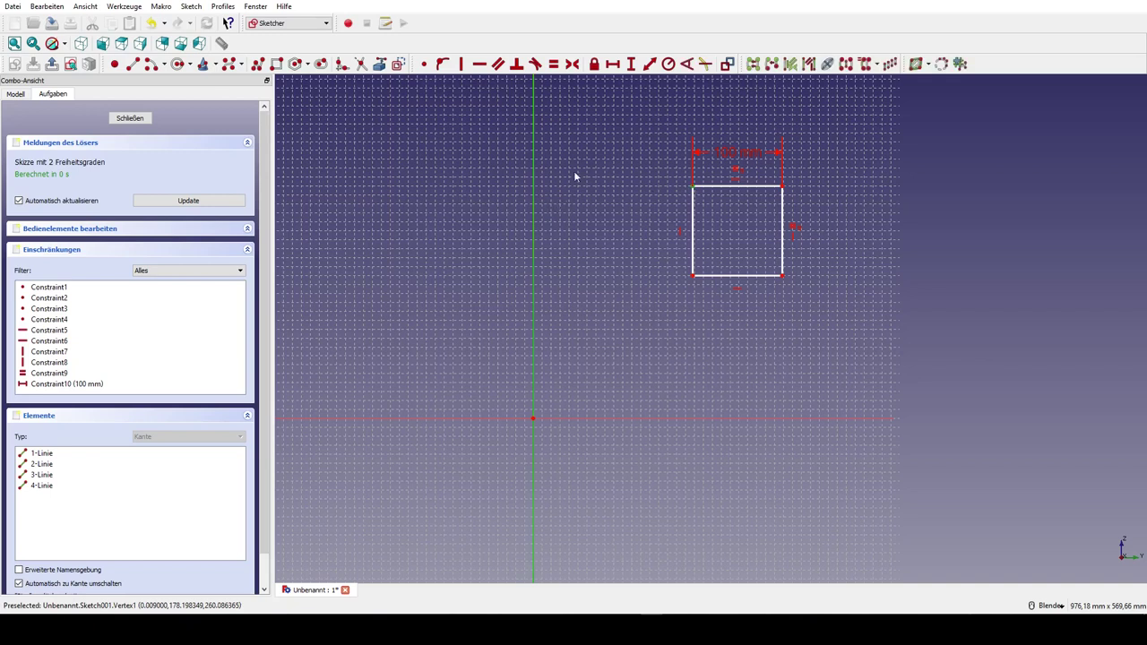
Position the square 2700 mm across and 2500 mm up from the origin, then close the sketch.
{"action": "left_click", "coordinate": [612, 64]}
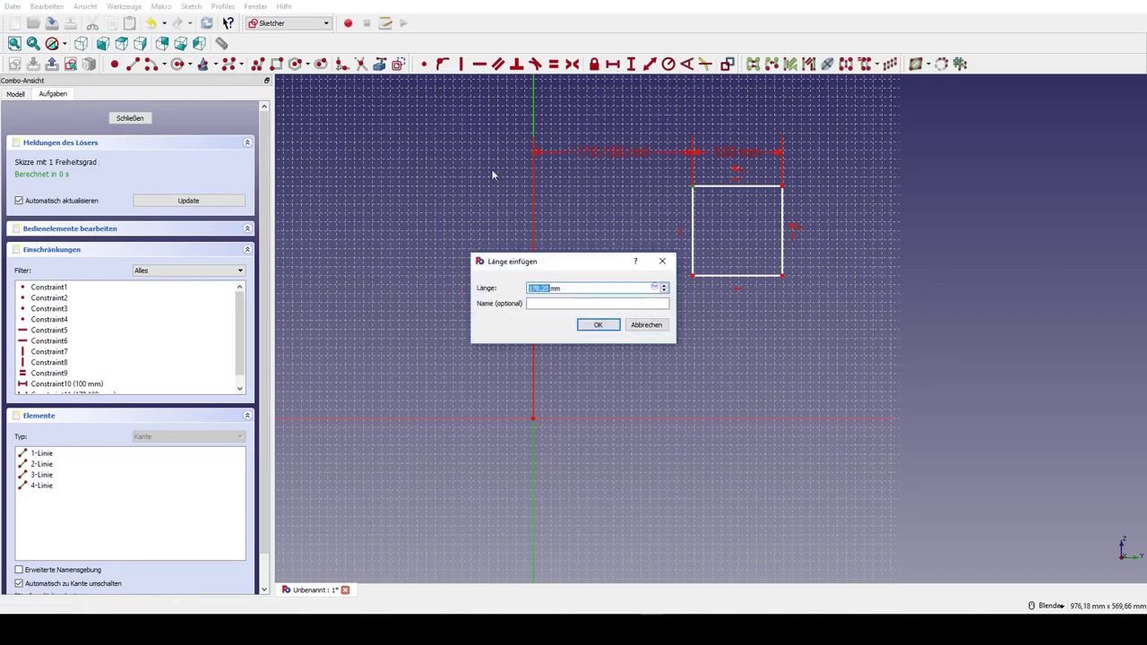
{"action": "type", "text": "2500"}
{"action": "key", "text": "Return"}
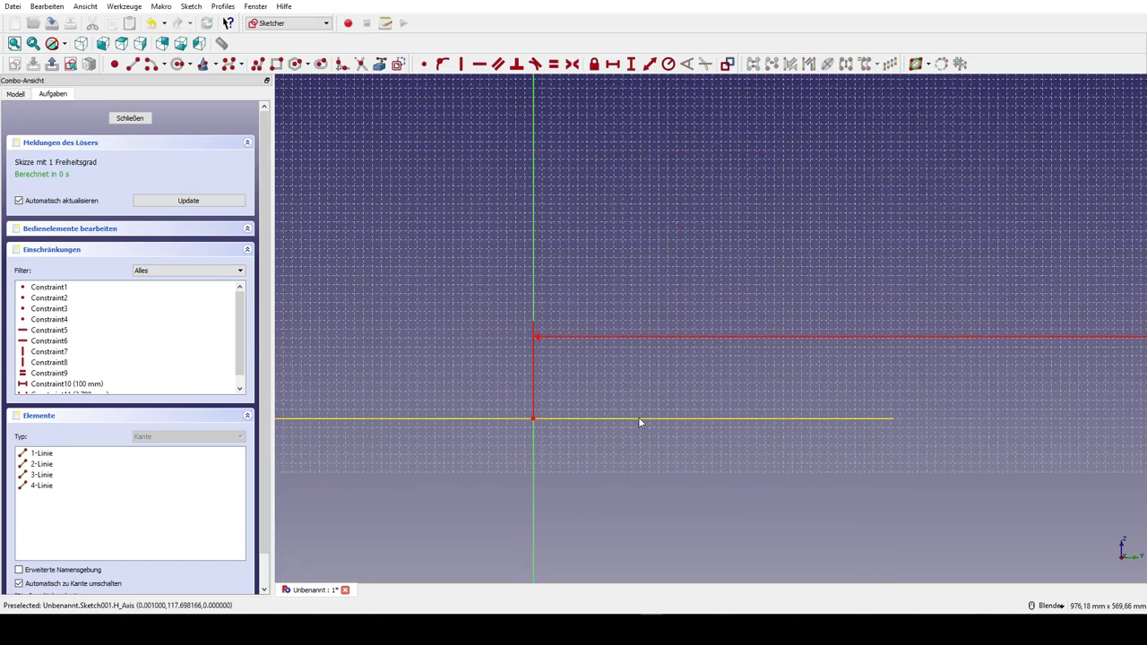
{"action": "scroll", "coordinate": [457, 452], "scroll_direction": "down", "scroll_amount": 5}
{"action": "scroll", "coordinate": [454, 457], "scroll_direction": "down", "scroll_amount": 3}
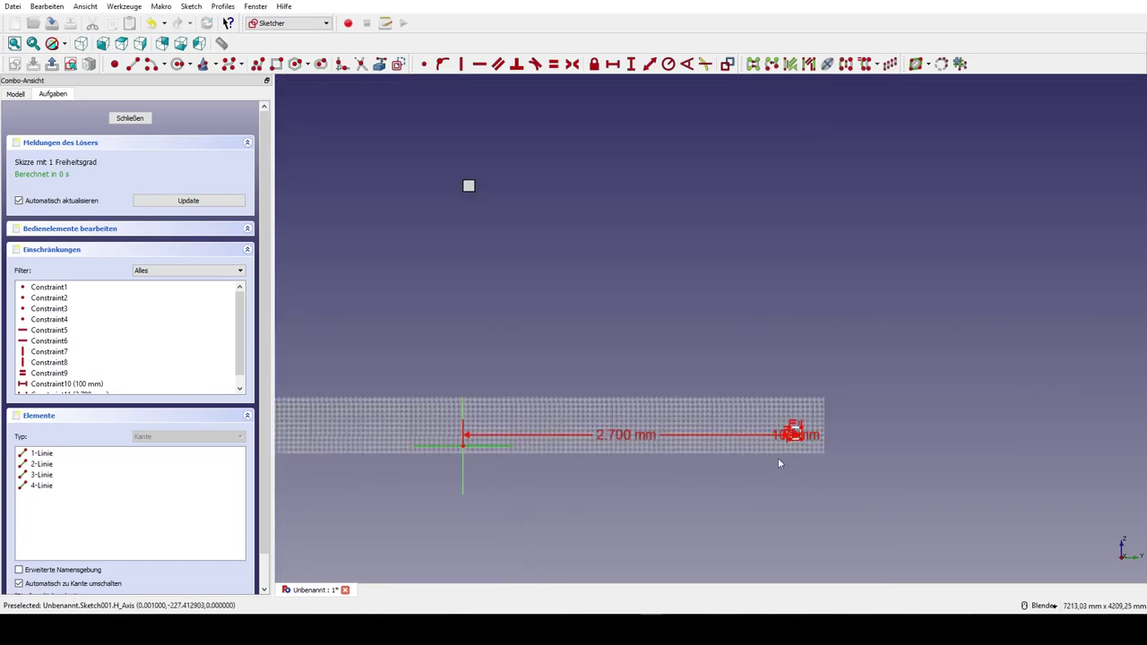
{"action": "scroll", "coordinate": [779, 439], "scroll_direction": "up", "scroll_amount": 5}
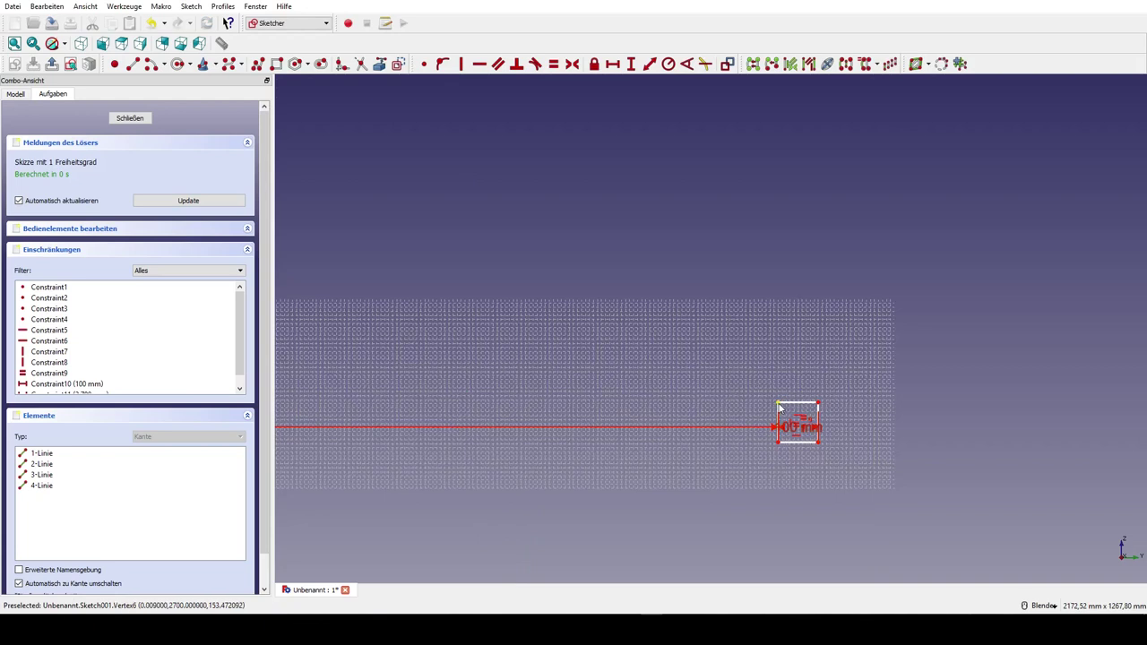
{"action": "left_click", "coordinate": [631, 64]}
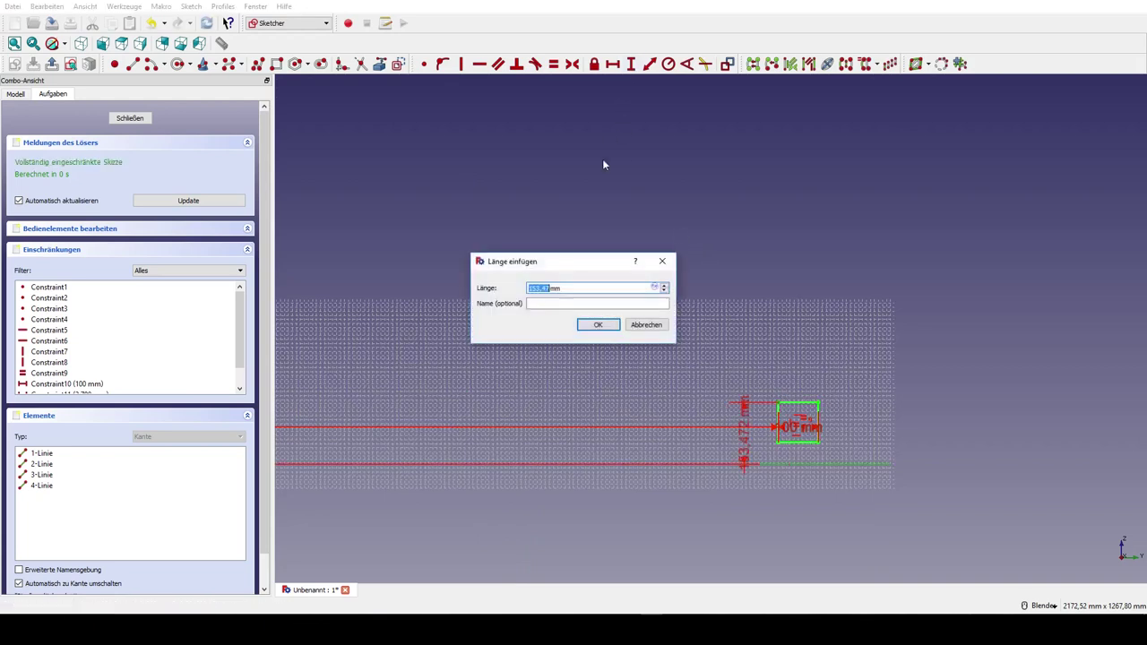
{"action": "type", "text": "200"}
{"action": "key", "text": "Return"}
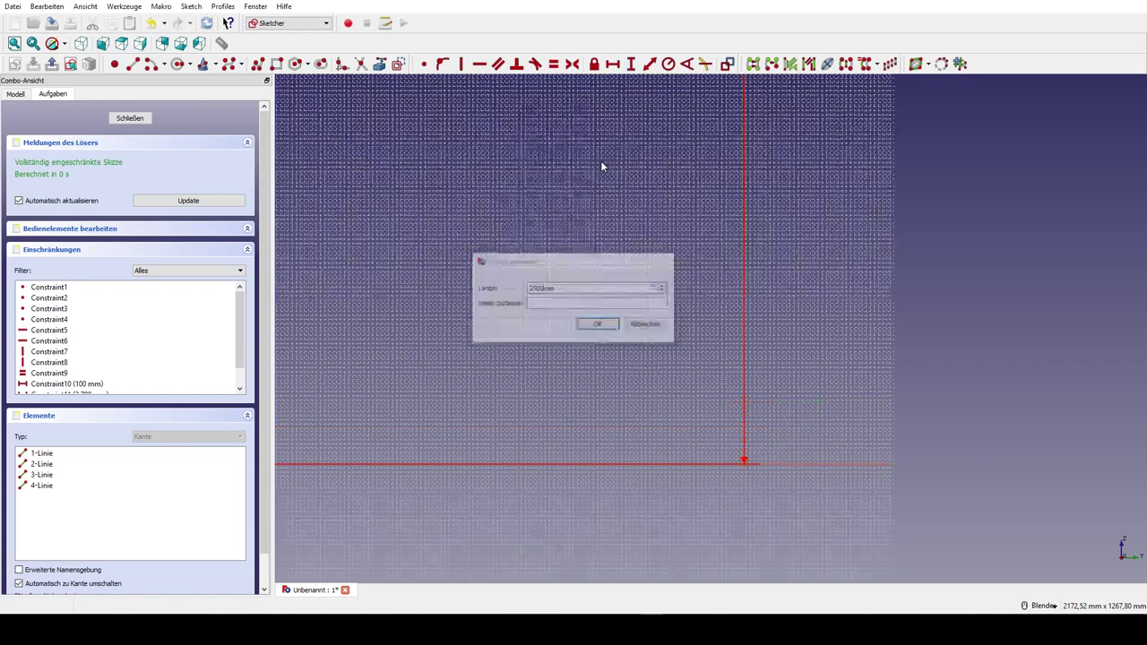
{"action": "scroll", "coordinate": [702, 333], "scroll_direction": "down", "scroll_amount": 2}
{"action": "scroll", "coordinate": [807, 413], "scroll_direction": "down", "scroll_amount": 1}
{"action": "scroll", "coordinate": [820, 427], "scroll_direction": "down", "scroll_amount": 2}
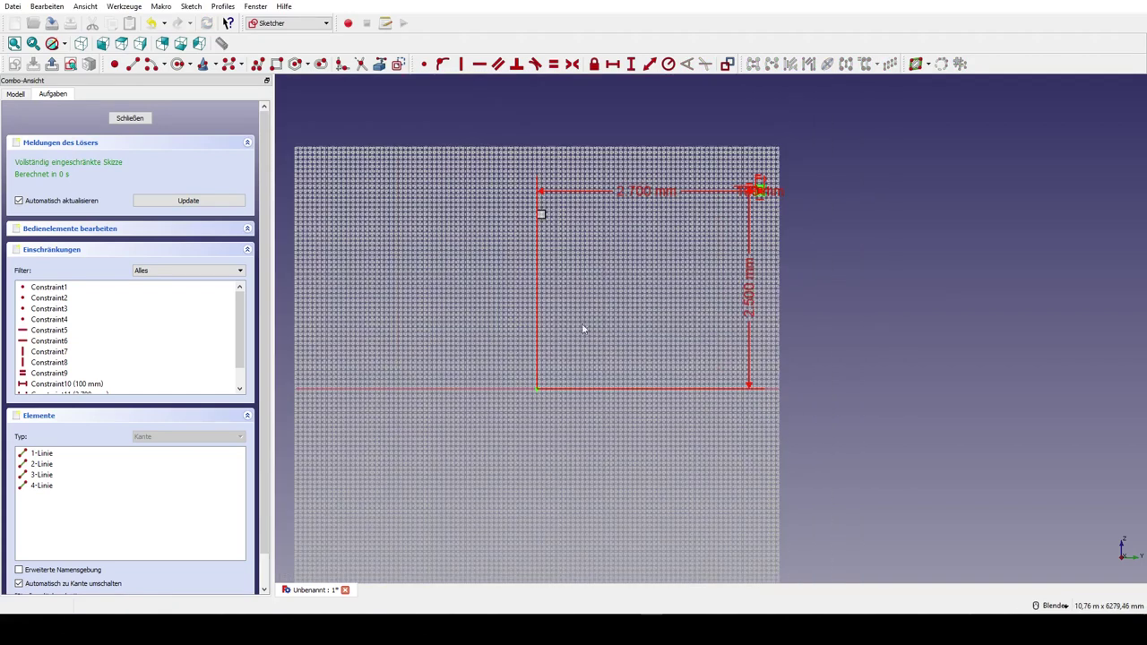
{"action": "left_click", "coordinate": [141, 119]}
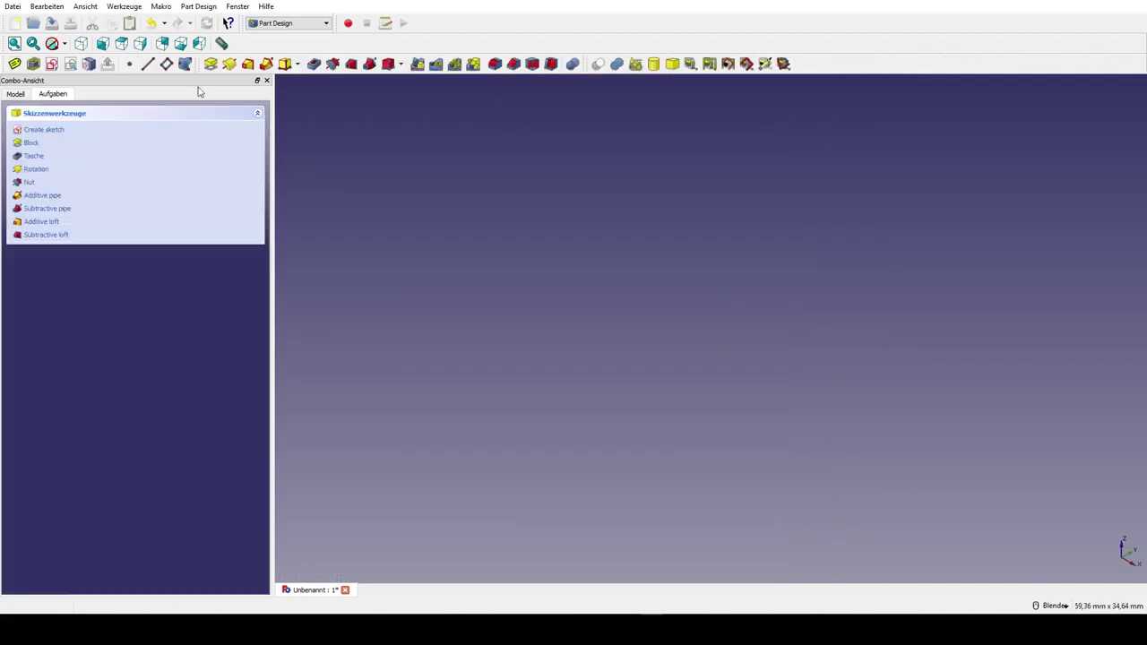
Pad the second square profile 3660 mm into a beam.
{"action": "left_click", "coordinate": [209, 64]}
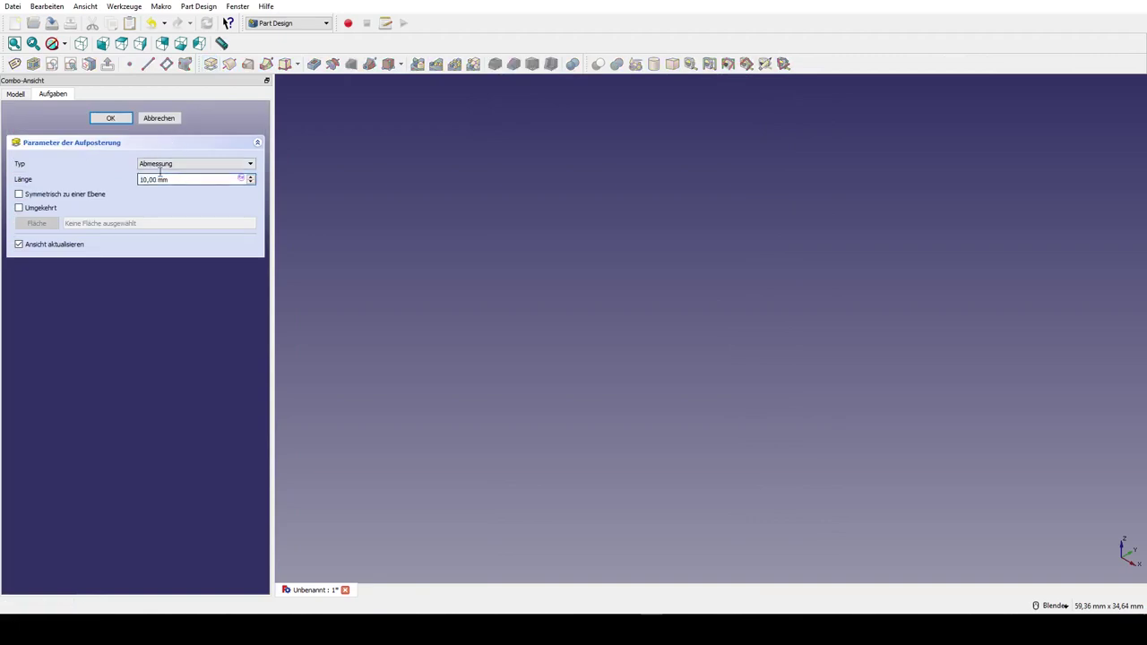
{"action": "type", "text": "3660"}
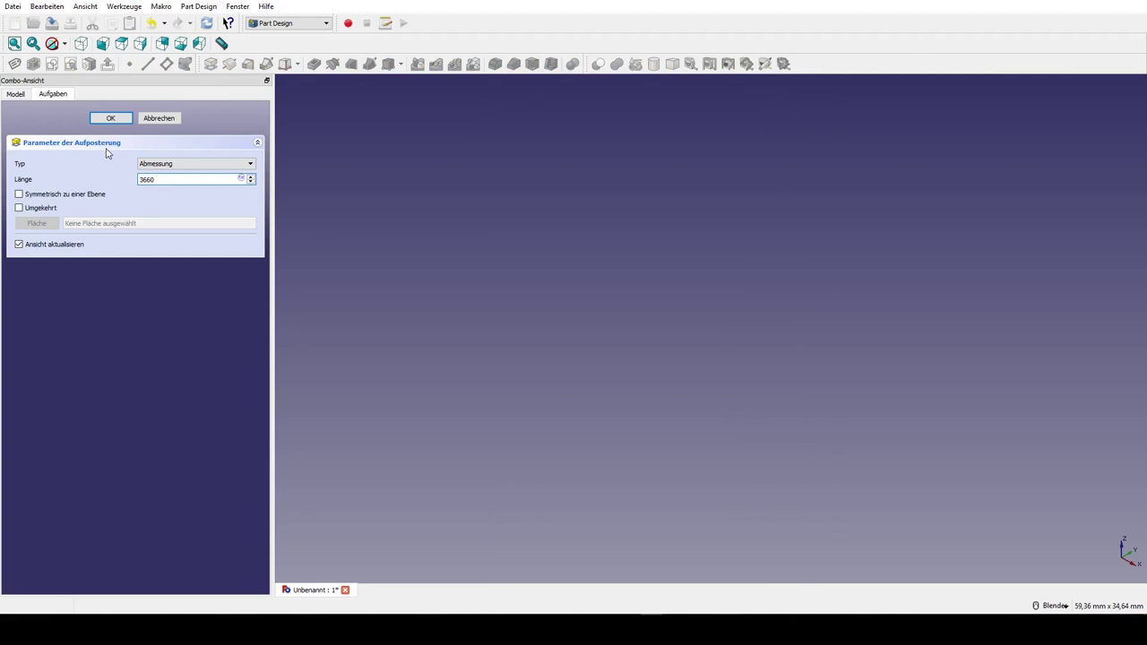
{"action": "left_click", "coordinate": [110, 119]}
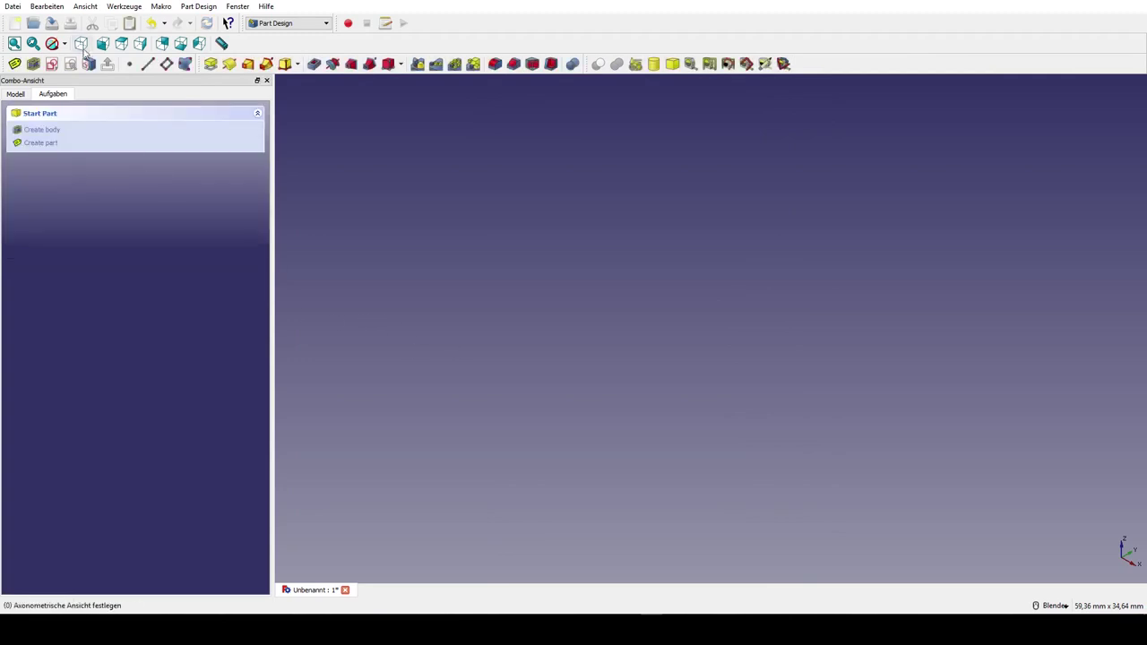
Fit both parallel beams in view and create a third body.
{"action": "left_click", "coordinate": [14, 43]}
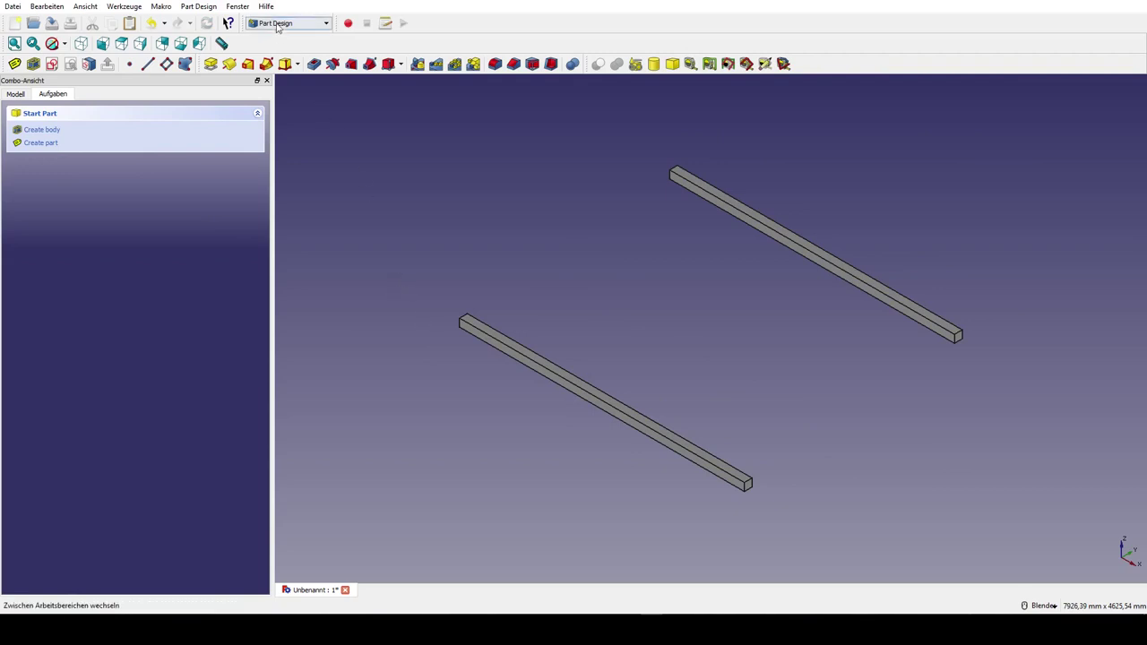
{"action": "left_click", "coordinate": [33, 64]}
Open a new sketch on YZ_Plane002 in the third body and zoom out.
{"action": "left_click", "coordinate": [52, 64]}
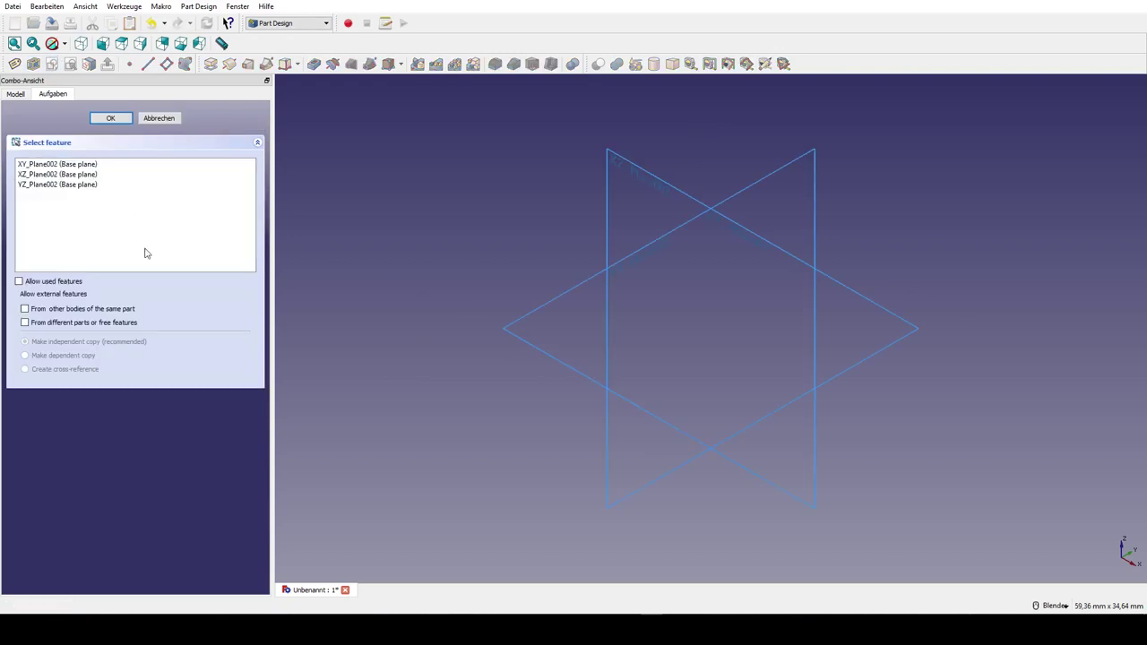
{"action": "left_click", "coordinate": [76, 186]}
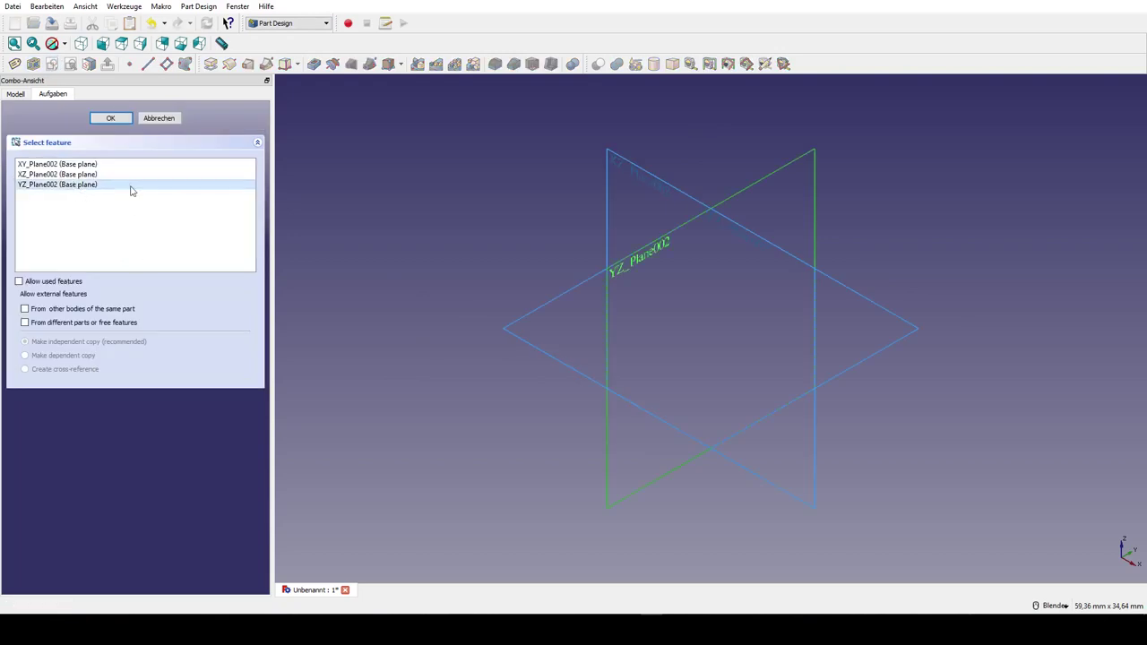
{"action": "left_click", "coordinate": [116, 119]}
{"action": "scroll", "coordinate": [565, 494], "scroll_direction": "down", "scroll_amount": 5}
{"action": "scroll", "coordinate": [538, 484], "scroll_direction": "down", "scroll_amount": 5}
{"action": "scroll", "coordinate": [517, 476], "scroll_direction": "down", "scroll_amount": 5}
{"action": "scroll", "coordinate": [488, 479], "scroll_direction": "down", "scroll_amount": 5}
{"action": "scroll", "coordinate": [488, 479], "scroll_direction": "down", "scroll_amount": 5}
{"action": "scroll", "coordinate": [487, 479], "scroll_direction": "down", "scroll_amount": 3}
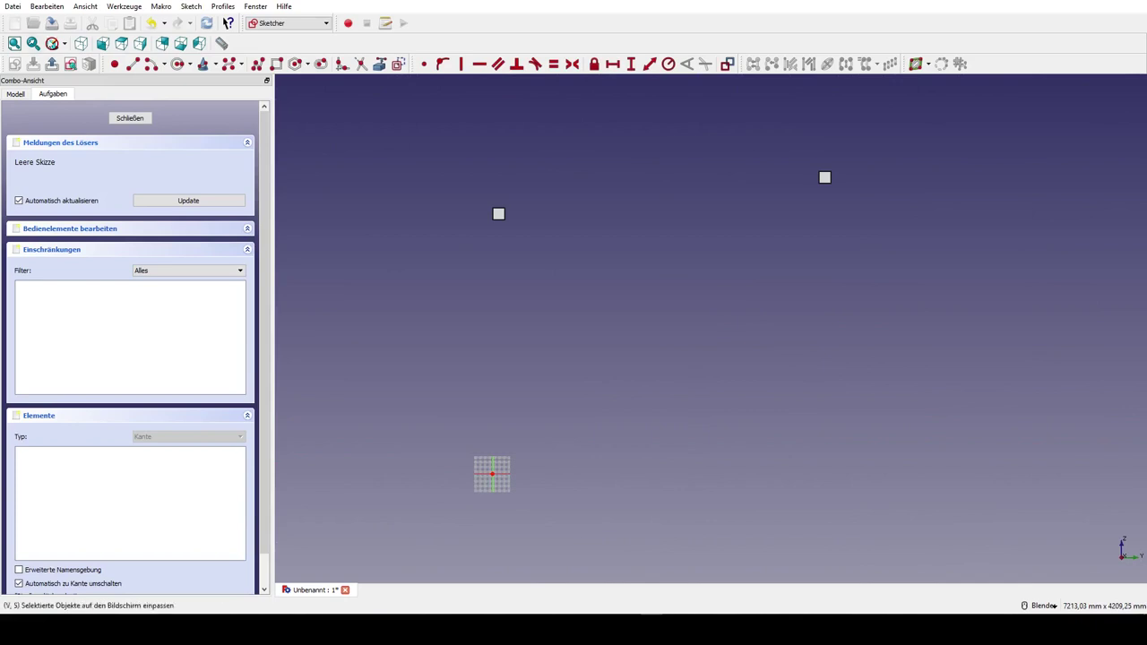
Switch to wireframe display and begin a polyline outline with its left-end notch.
{"action": "left_click", "coordinate": [65, 43]}
{"action": "left_click", "coordinate": [83, 100]}
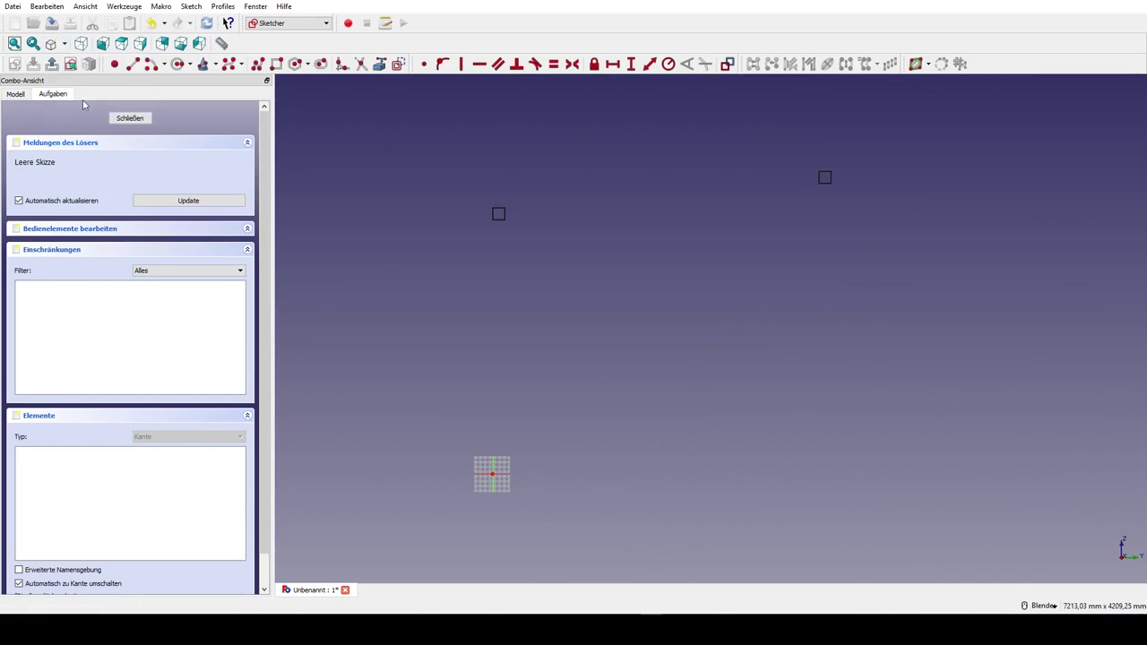
{"action": "left_click", "coordinate": [259, 63]}
{"action": "left_click", "coordinate": [387, 235]}
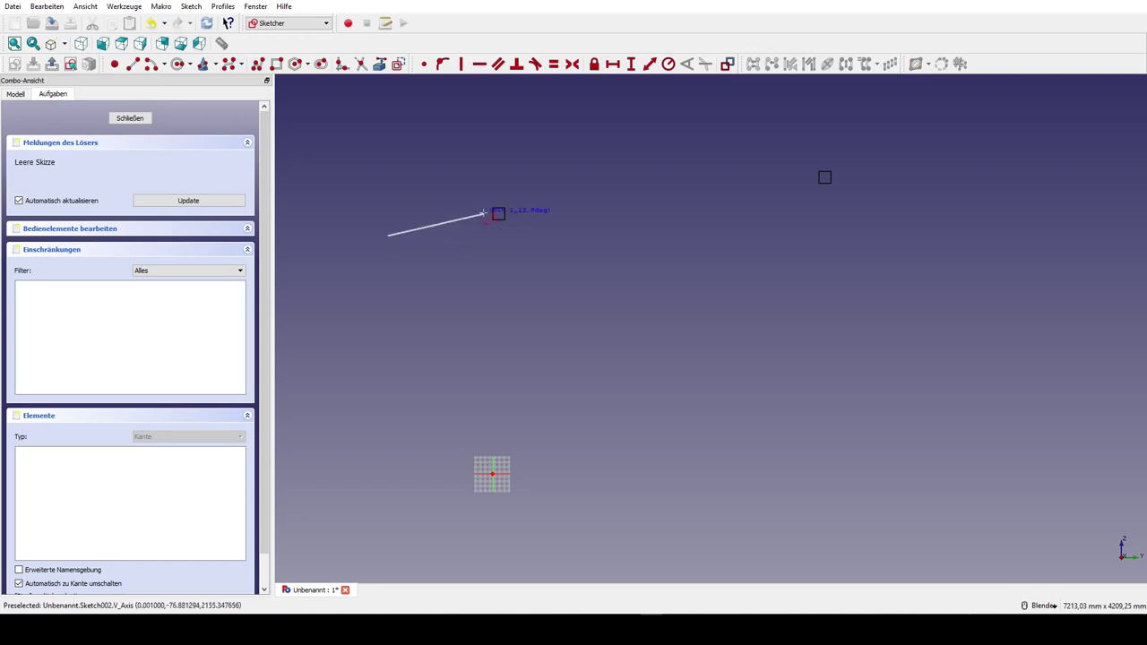
{"action": "left_click", "coordinate": [490, 220]}
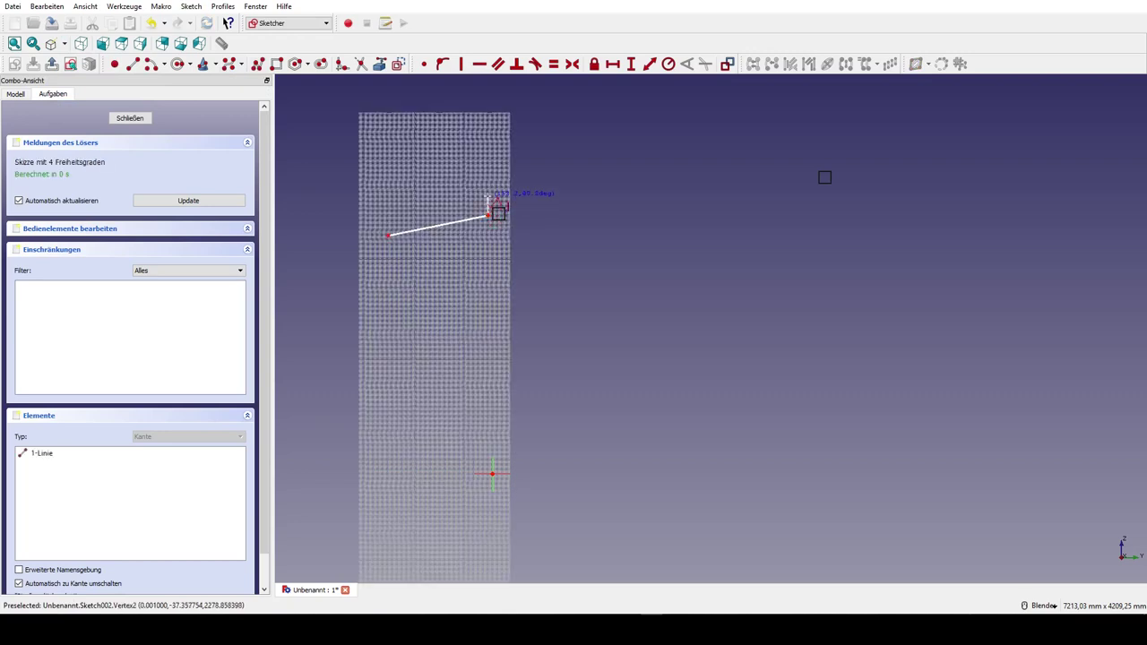
{"action": "left_click", "coordinate": [490, 196]}
{"action": "left_click", "coordinate": [505, 195]}
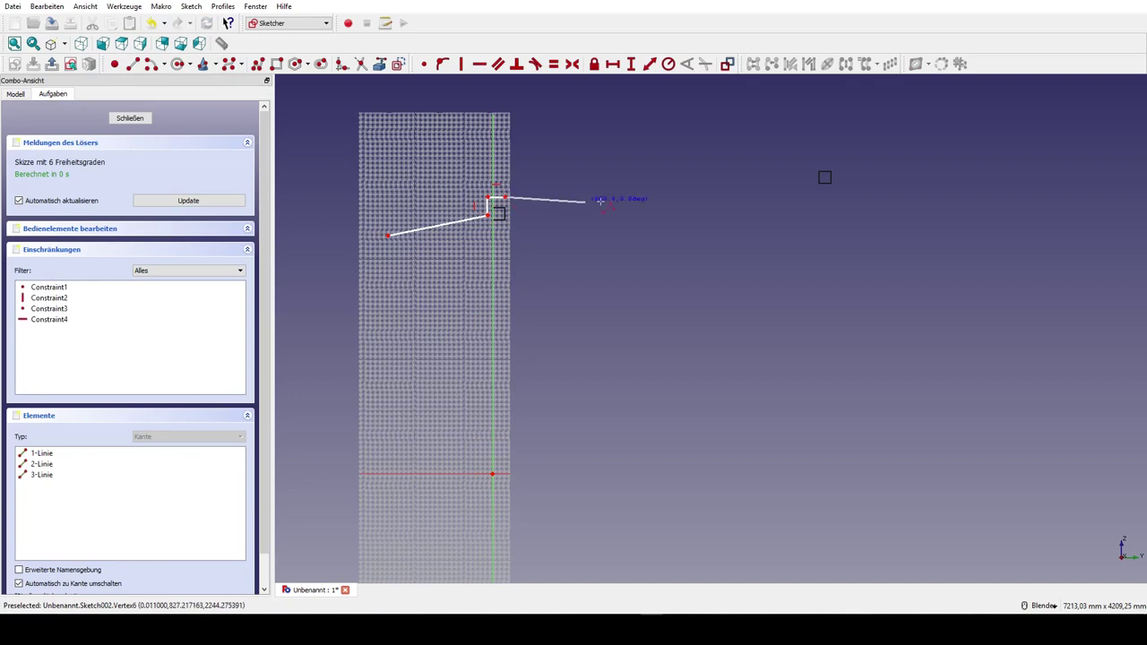
Finish the sloped outline with its right-end steps and close it at the start point.
{"action": "left_click", "coordinate": [807, 176]}
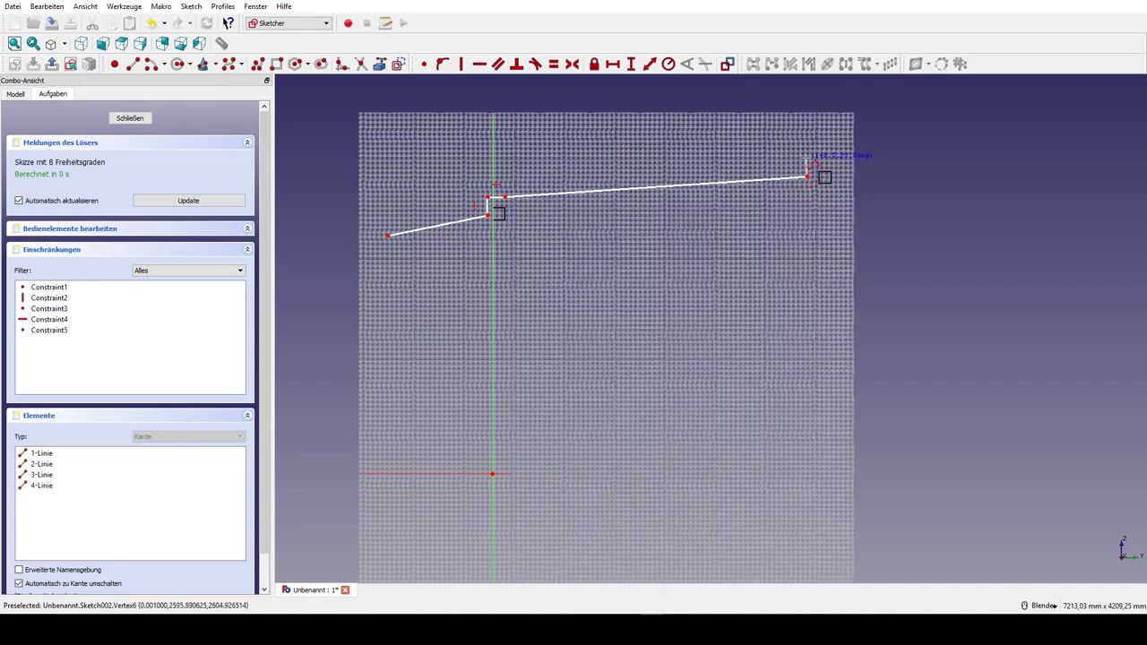
{"action": "left_click", "coordinate": [809, 160]}
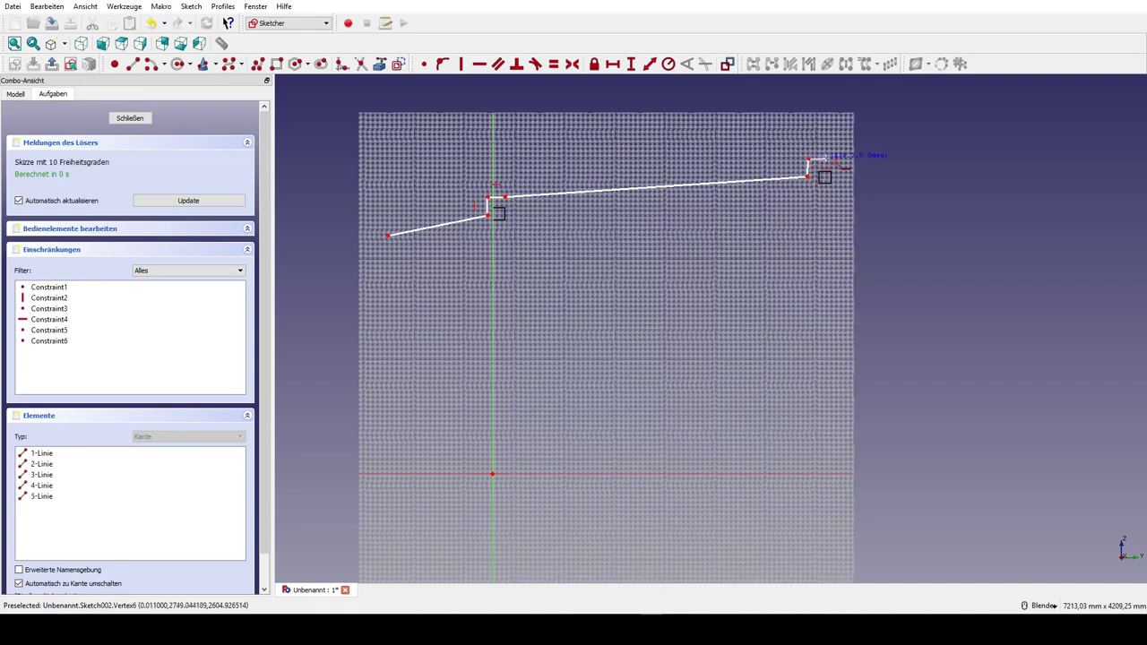
{"action": "left_click", "coordinate": [826, 160]}
{"action": "left_click", "coordinate": [827, 120]}
{"action": "left_click", "coordinate": [387, 194]}
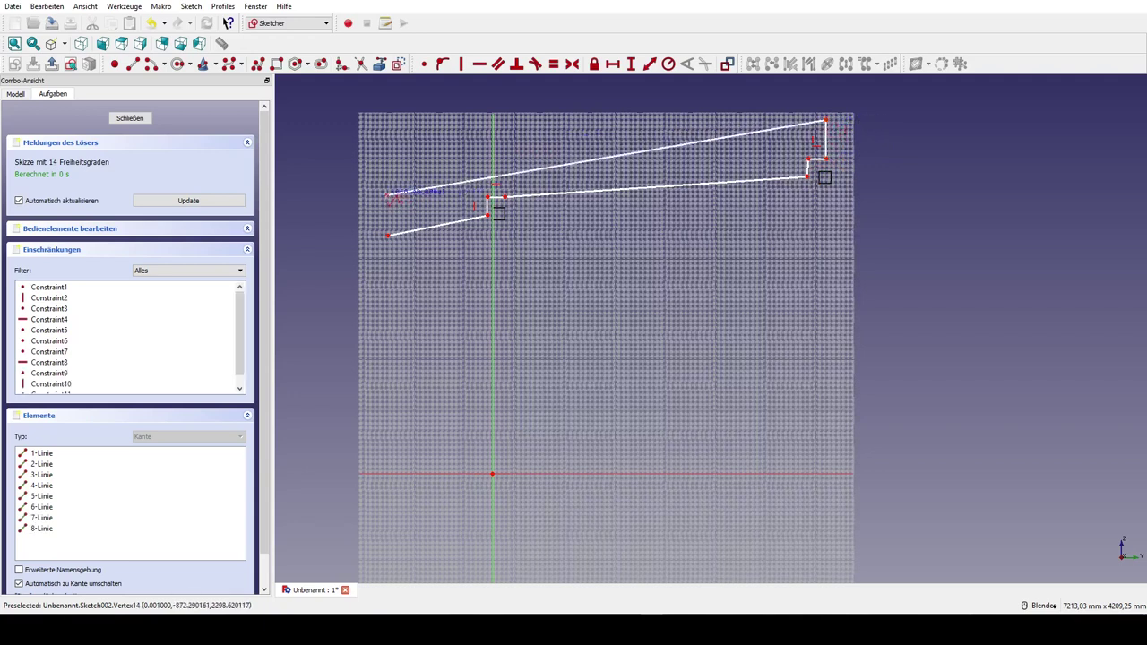
{"action": "left_click", "coordinate": [387, 236]}
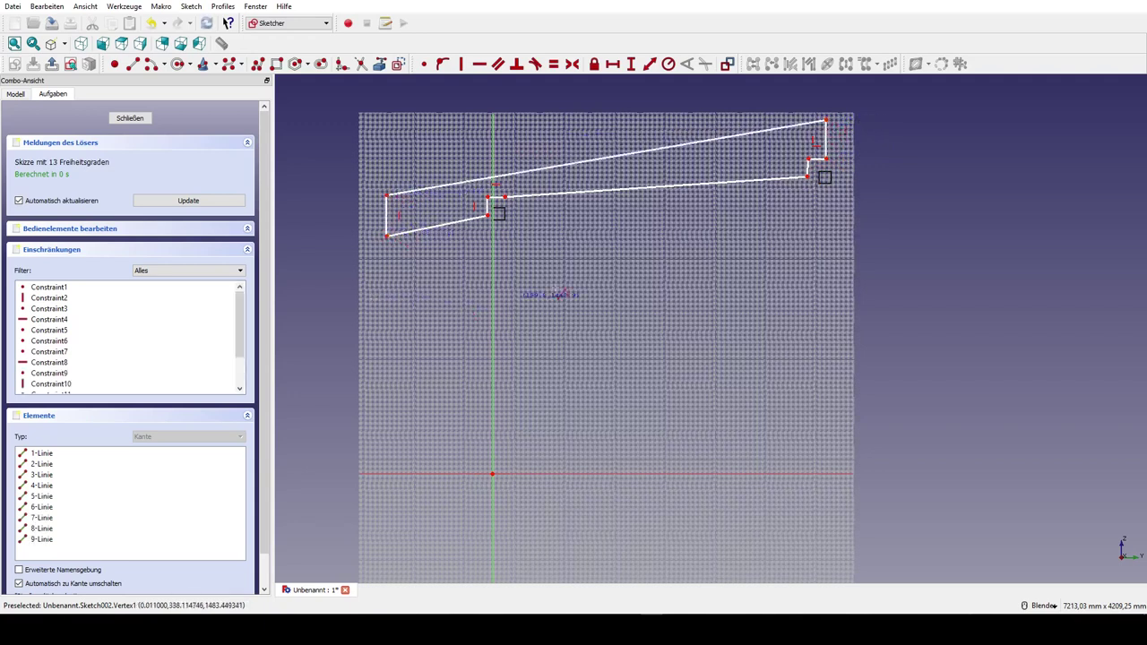
{"action": "left_click", "coordinate": [807, 169]}
Make the short step edge vertical and set the left height to 2200 mm.
{"action": "key", "text": "v"}
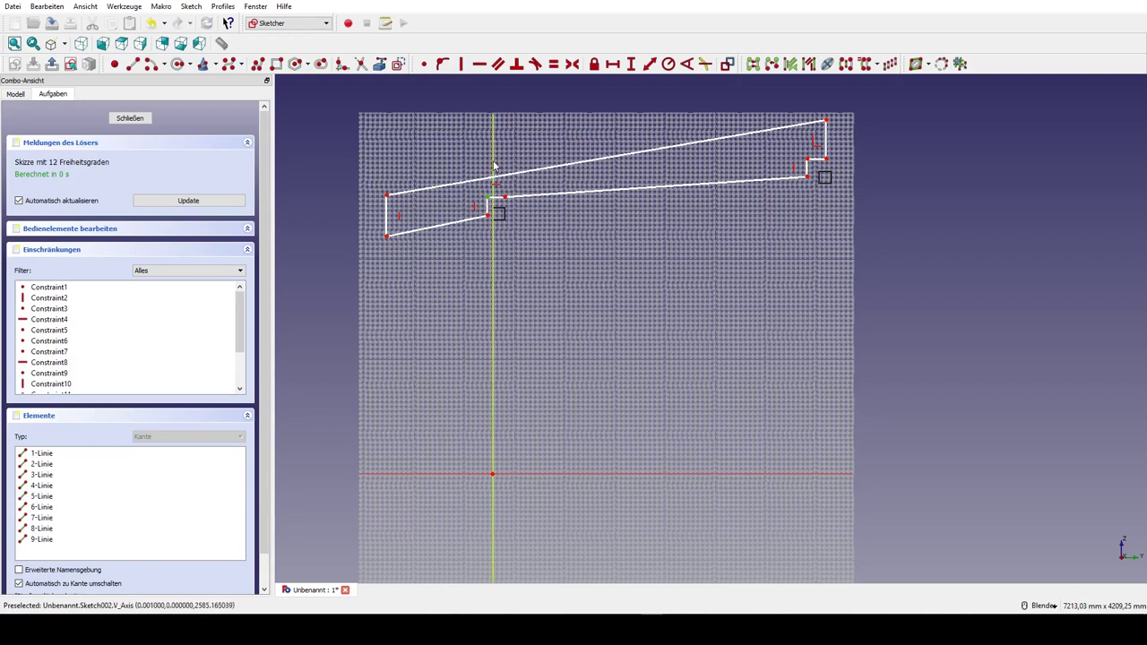
{"action": "left_click", "coordinate": [443, 64]}
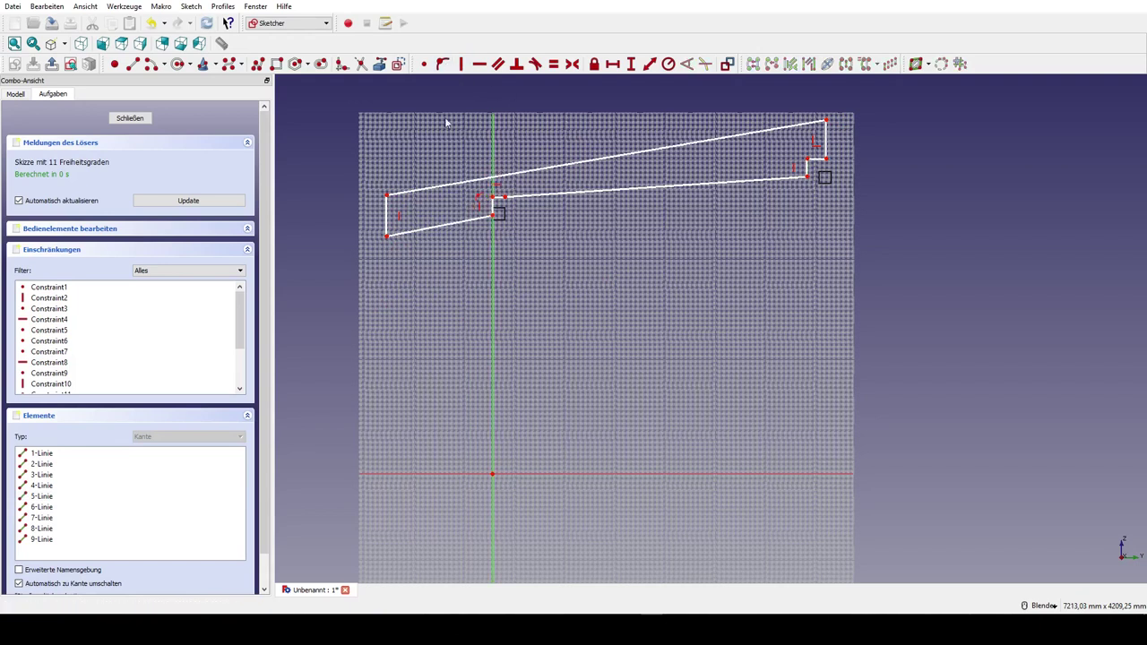
{"action": "left_click", "coordinate": [511, 475]}
{"action": "left_click", "coordinate": [631, 64]}
{"action": "type", "text": "2200"}
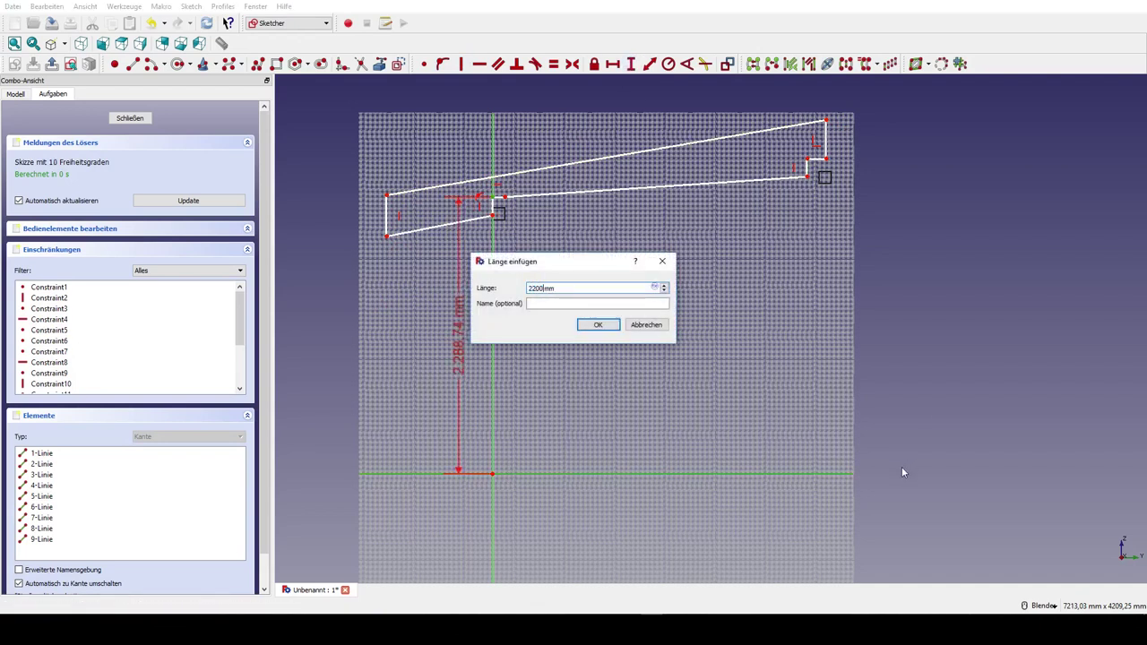
{"action": "key", "text": "Return"}
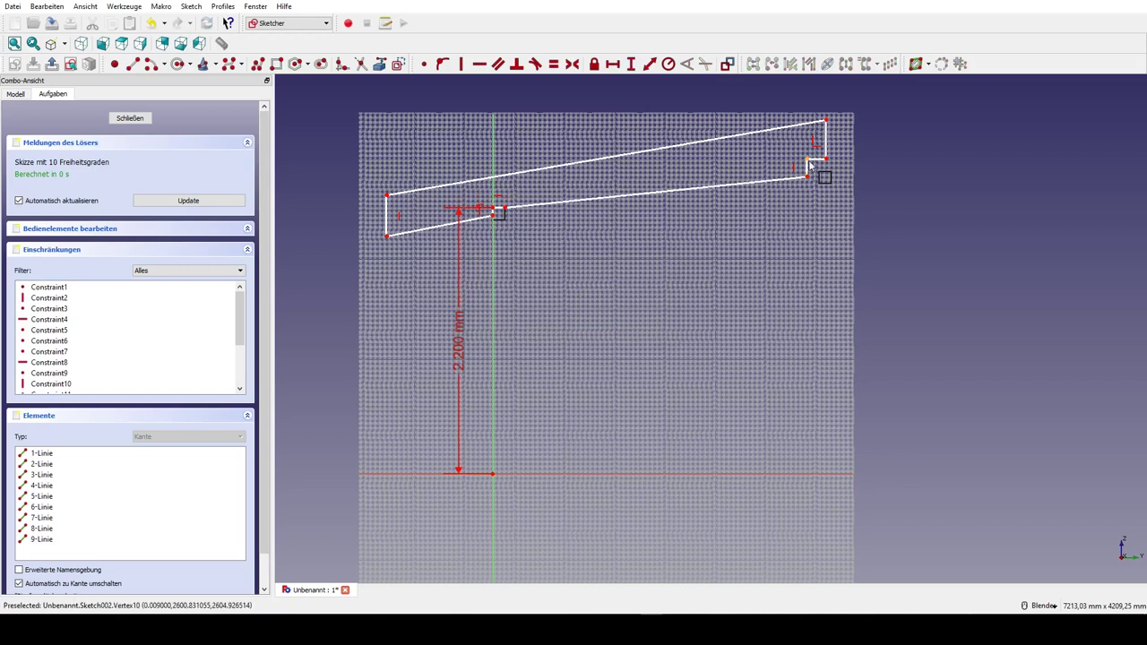
Set the right notch corner height to 2500 mm and the horizontal span to 2700 mm.
{"action": "left_click", "coordinate": [808, 160]}
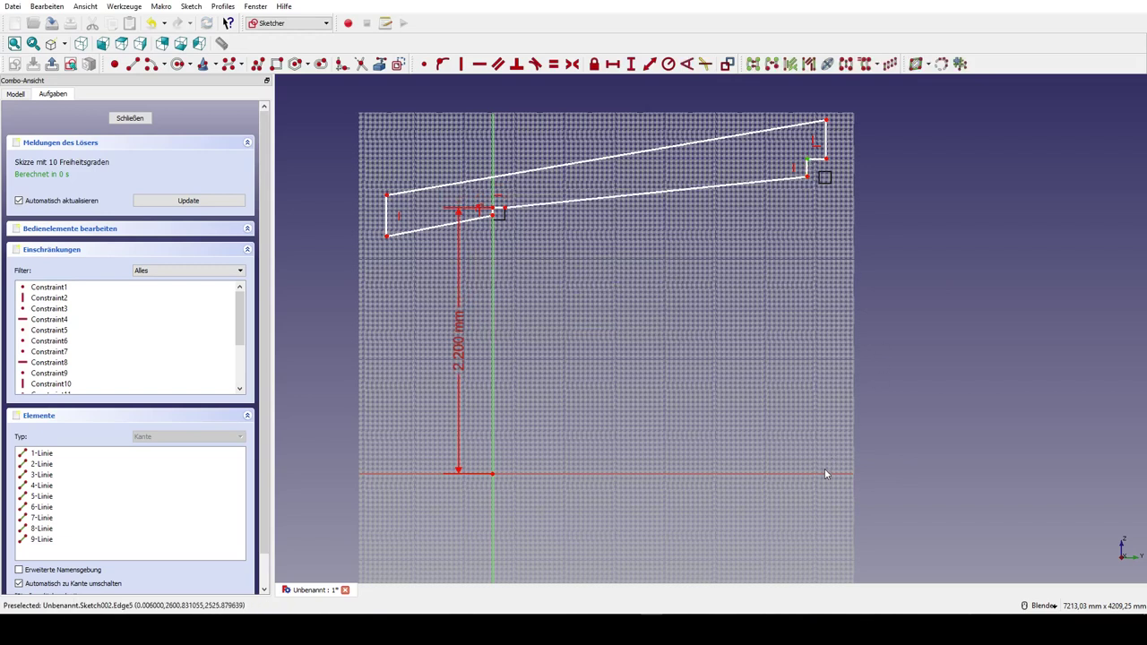
{"action": "left_click", "coordinate": [825, 475]}
{"action": "left_click", "coordinate": [633, 66]}
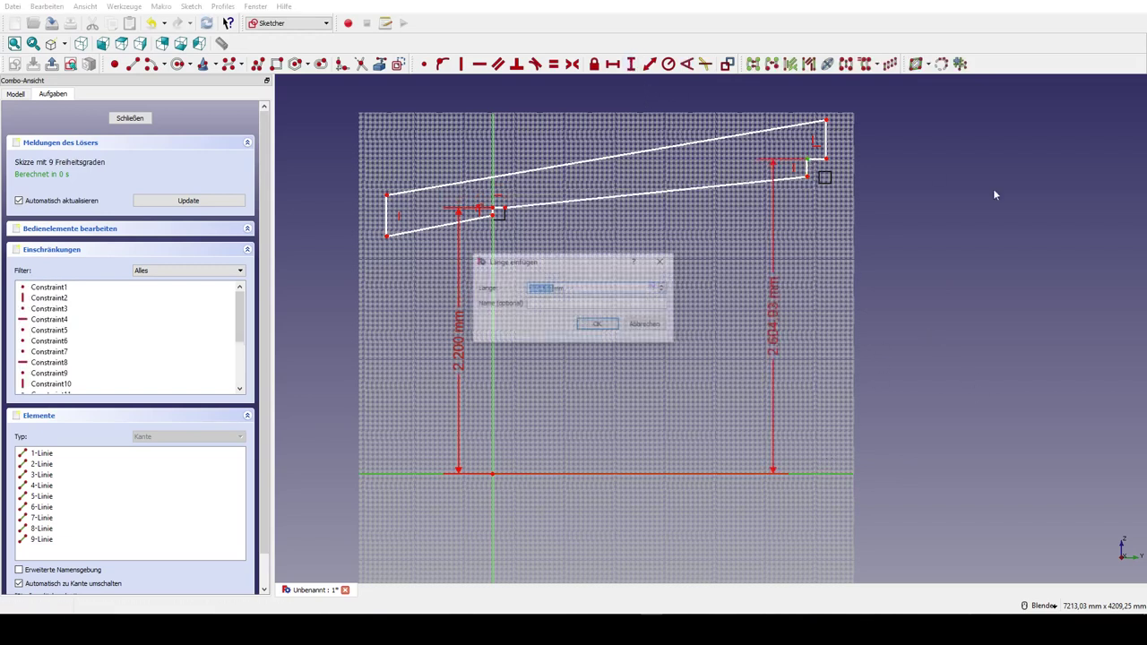
{"action": "type", "text": "00"}
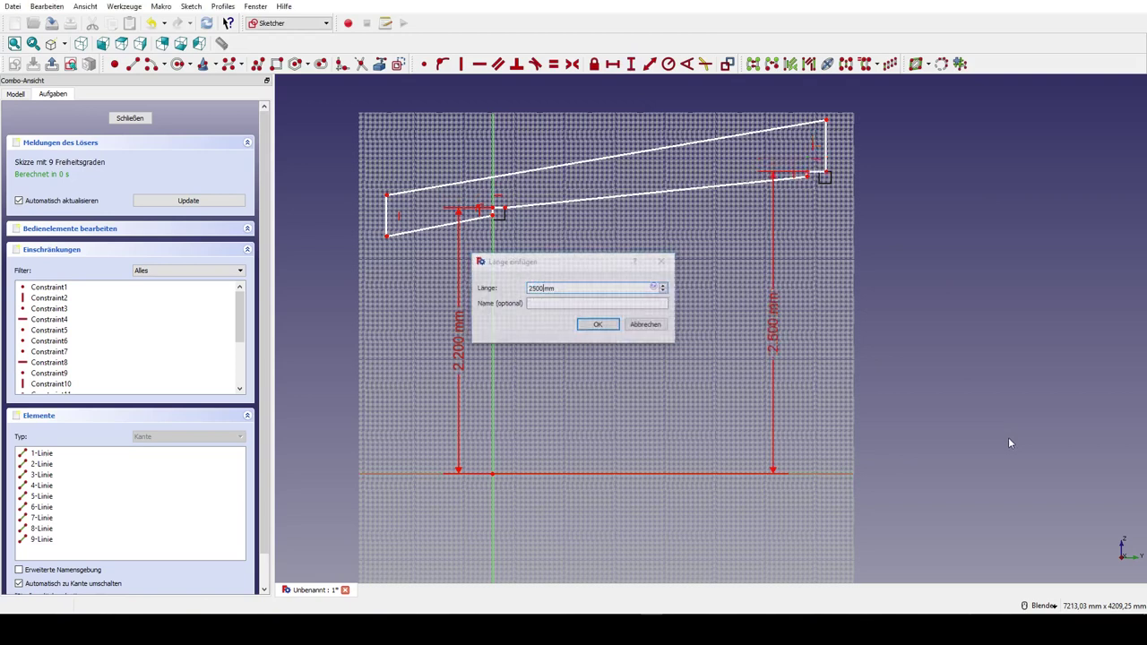
{"action": "key", "text": "Return"}
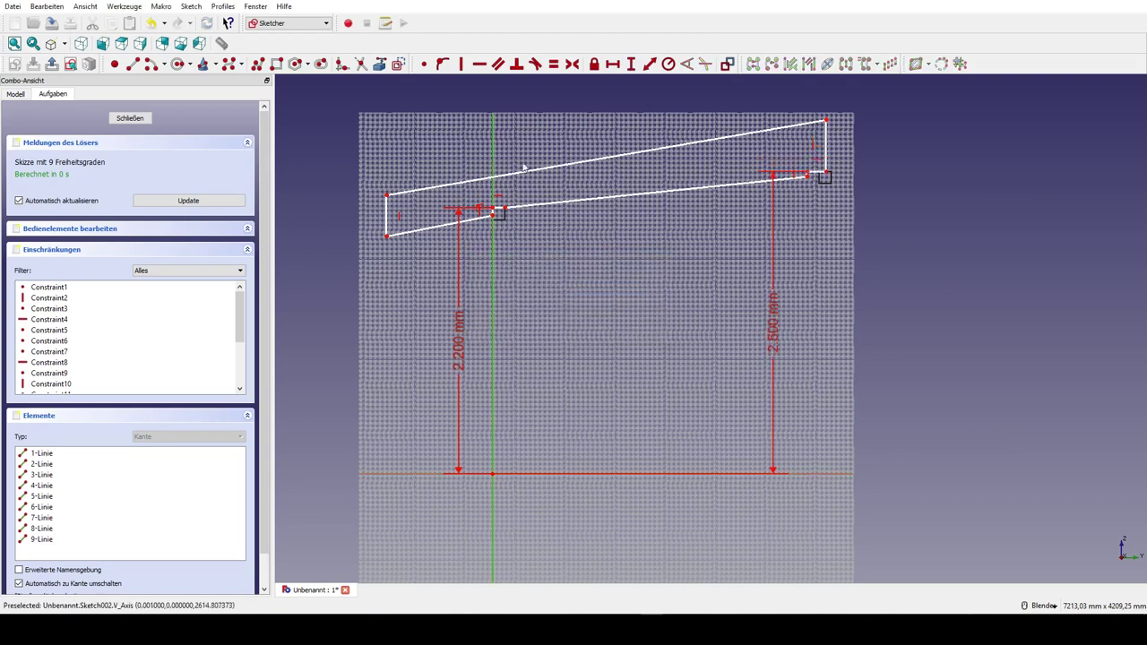
{"action": "left_click", "coordinate": [808, 176]}
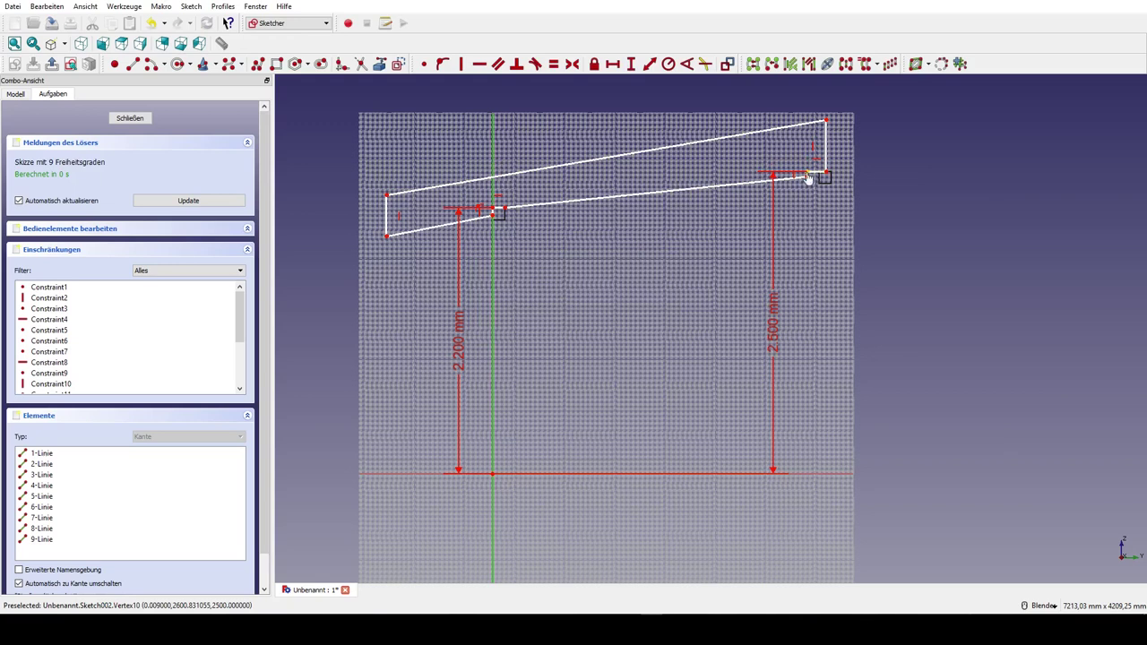
{"action": "left_click", "coordinate": [613, 65]}
{"action": "type", "text": "2700"}
{"action": "key", "text": "Return"}
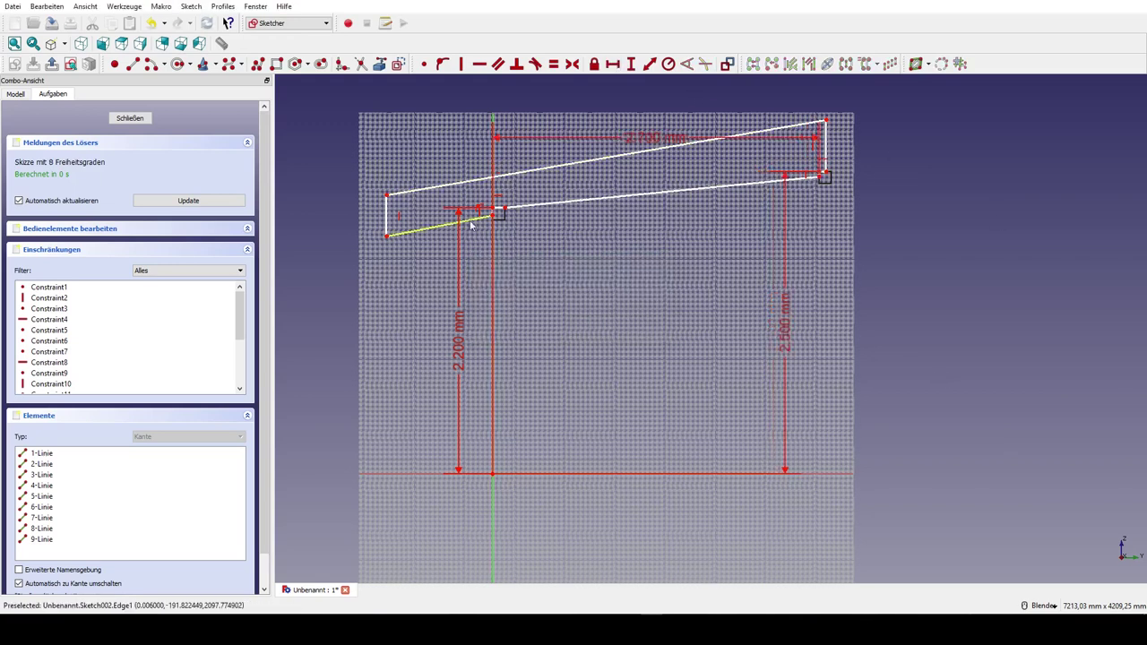
Make the right notch's two short edges equal and 90 mm long.
{"action": "scroll", "coordinate": [471, 225], "scroll_direction": "up", "scroll_amount": 6}
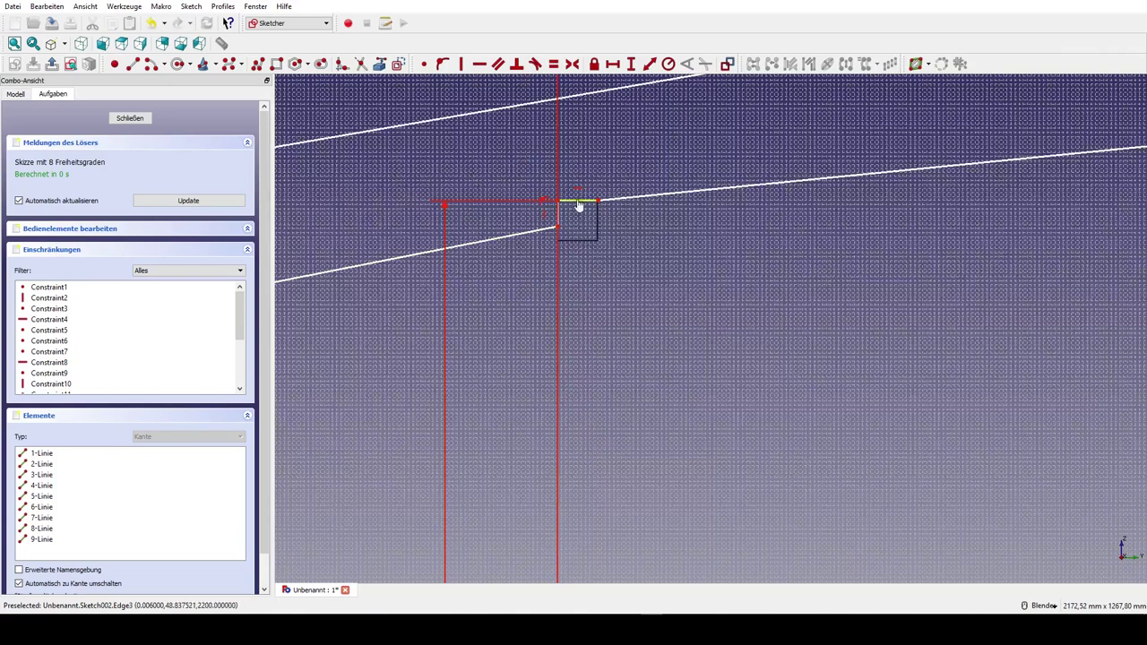
{"action": "scroll", "coordinate": [403, 310], "scroll_direction": "down", "scroll_amount": 4}
{"action": "scroll", "coordinate": [782, 248], "scroll_direction": "up", "scroll_amount": 2}
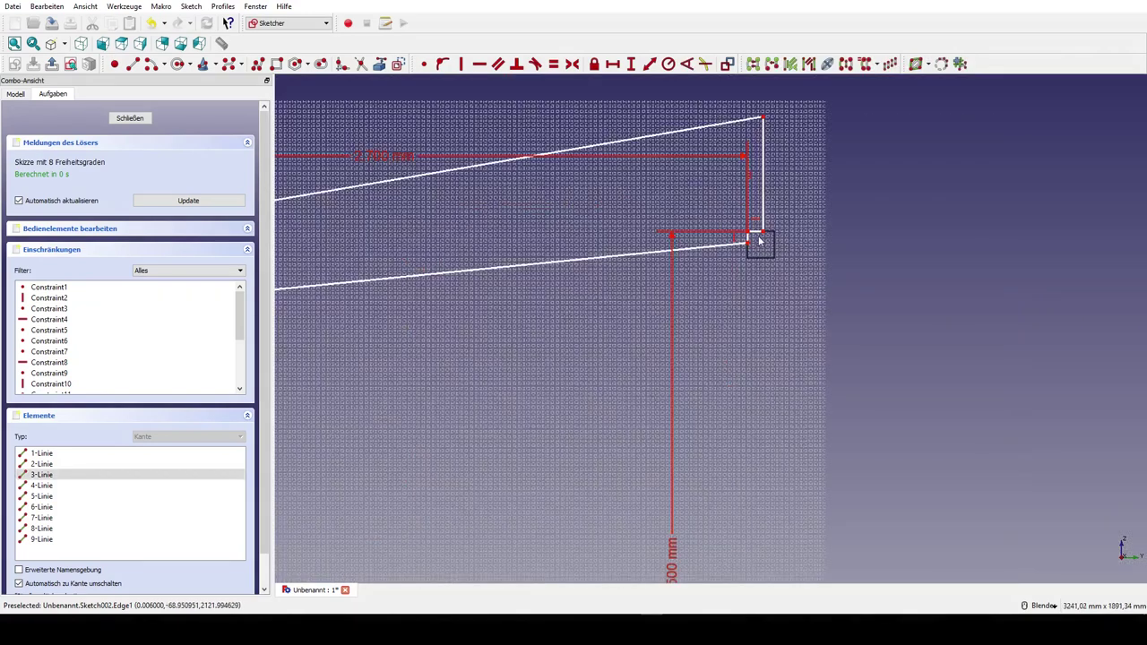
{"action": "left_click", "coordinate": [760, 240]}
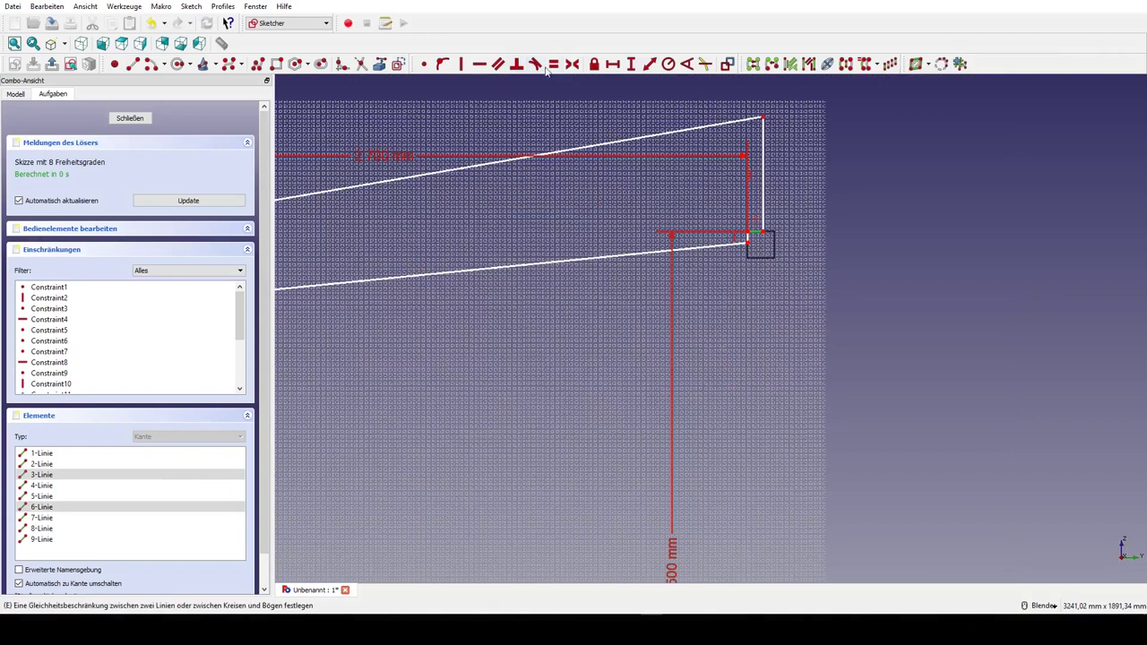
{"action": "left_click", "coordinate": [553, 65]}
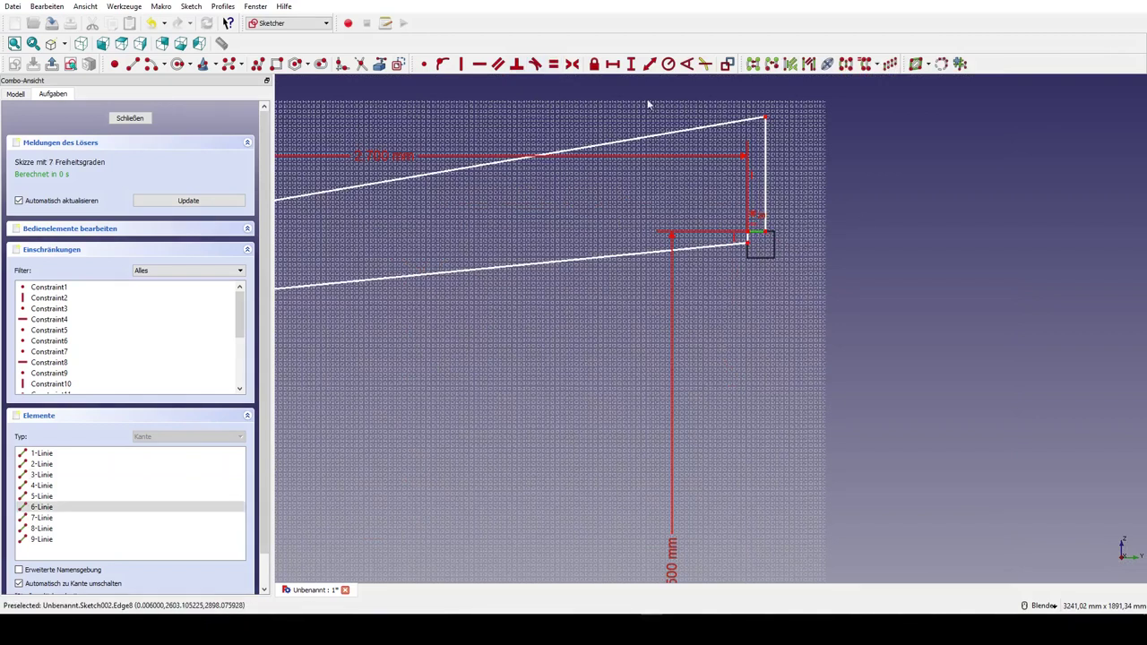
{"action": "left_click", "coordinate": [613, 63]}
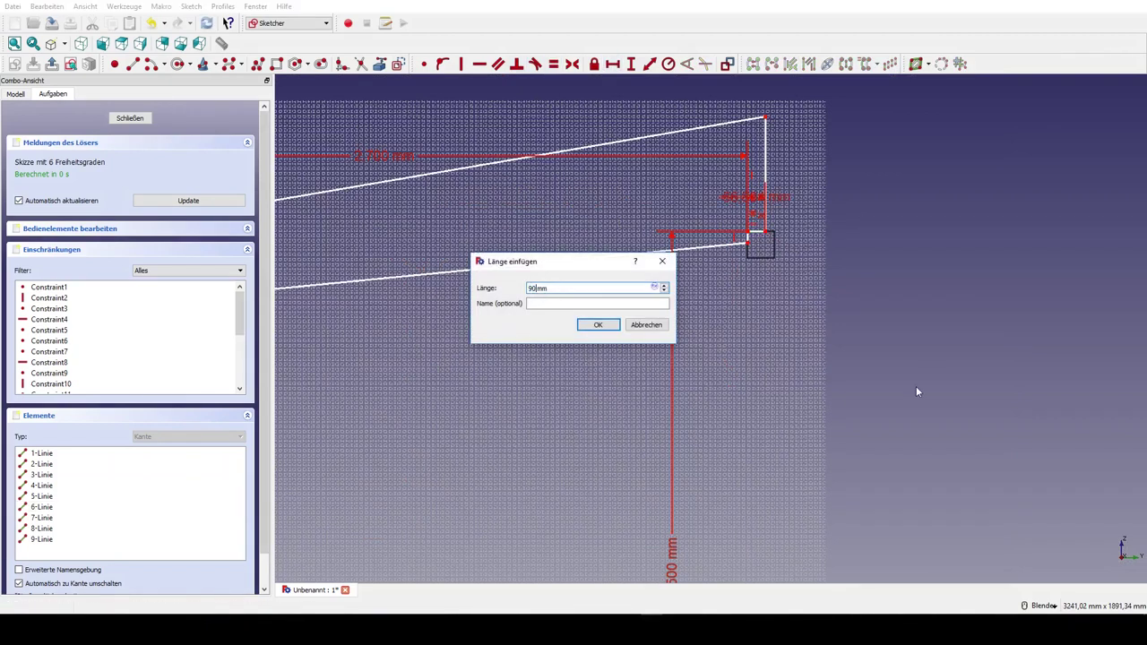
{"action": "key", "text": "Return"}
Attach the slanted line to the left notch edge and give it a 20 mm step.
{"action": "scroll", "coordinate": [764, 262], "scroll_direction": "up", "scroll_amount": 5}
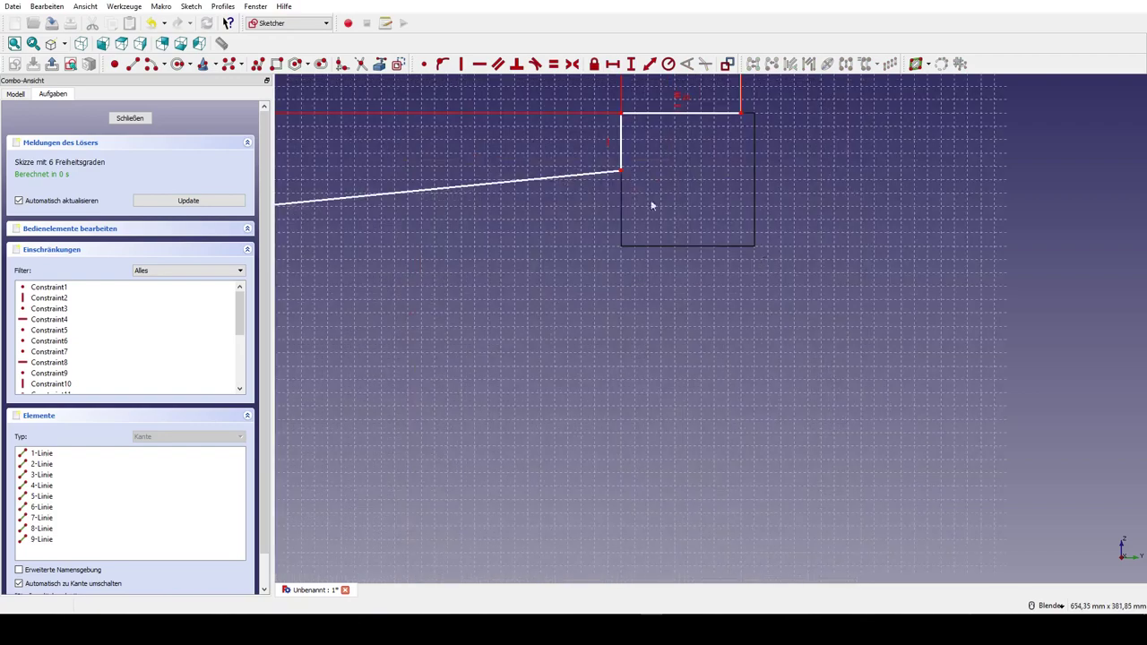
{"action": "left_click", "coordinate": [625, 151]}
{"action": "scroll", "coordinate": [1050, 283], "scroll_direction": "down", "scroll_amount": 3}
{"action": "scroll", "coordinate": [1059, 289], "scroll_direction": "down", "scroll_amount": 3}
{"action": "scroll", "coordinate": [653, 306], "scroll_direction": "up", "scroll_amount": 5}
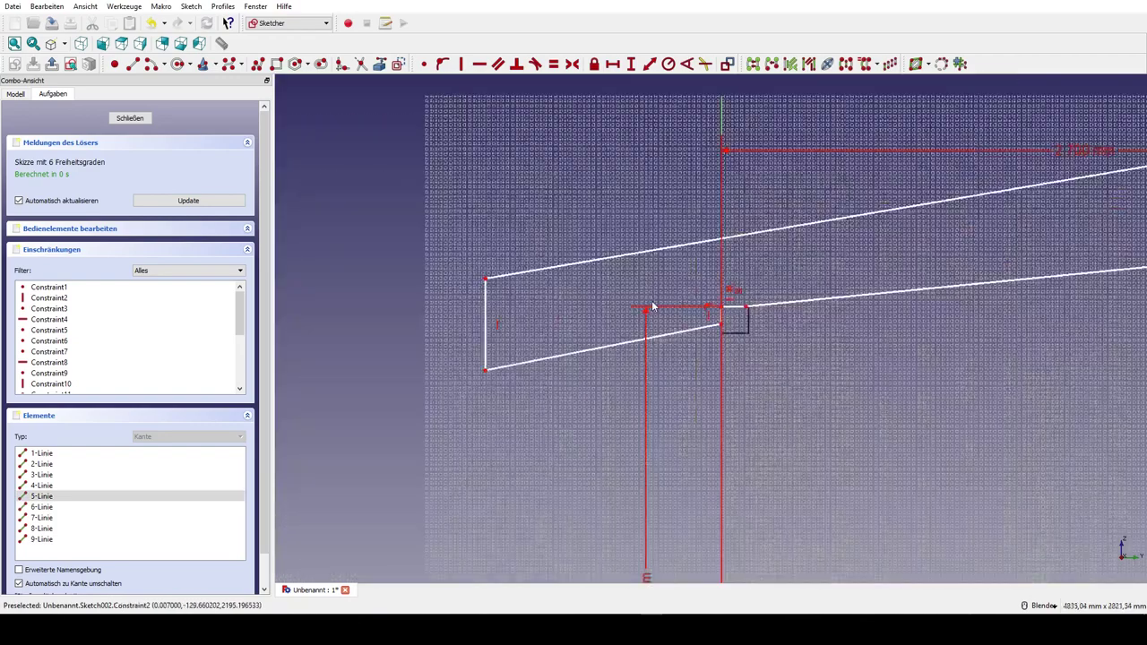
{"action": "scroll", "coordinate": [653, 306], "scroll_direction": "up", "scroll_amount": 8}
{"action": "scroll", "coordinate": [849, 376], "scroll_direction": "up", "scroll_amount": 2}
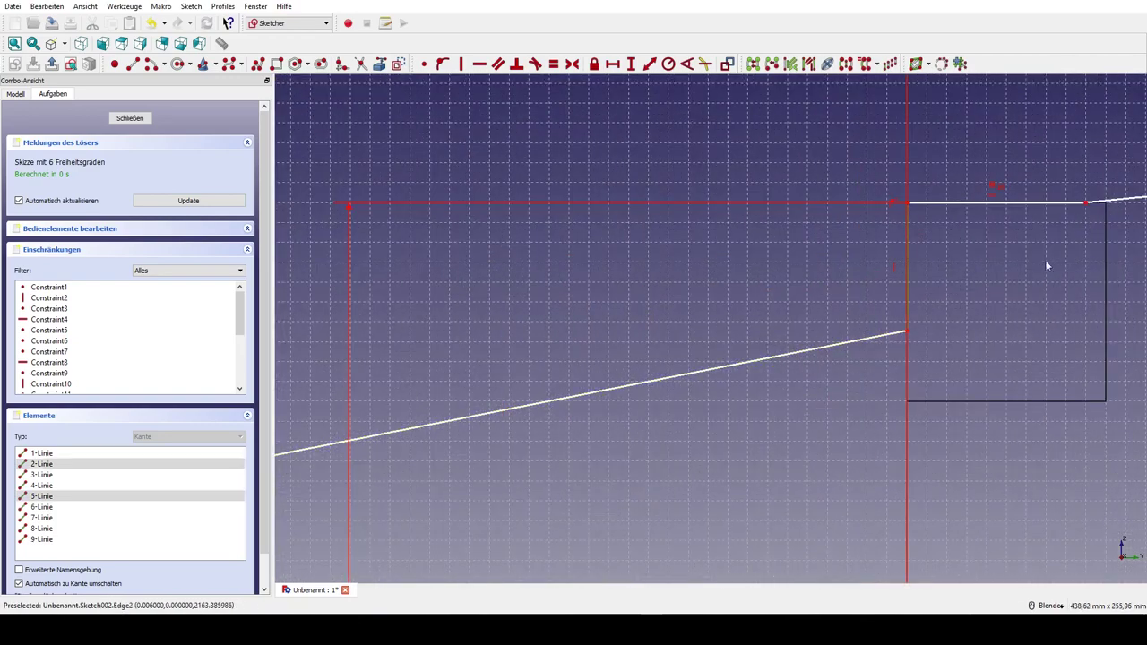
{"action": "left_click", "coordinate": [554, 64]}
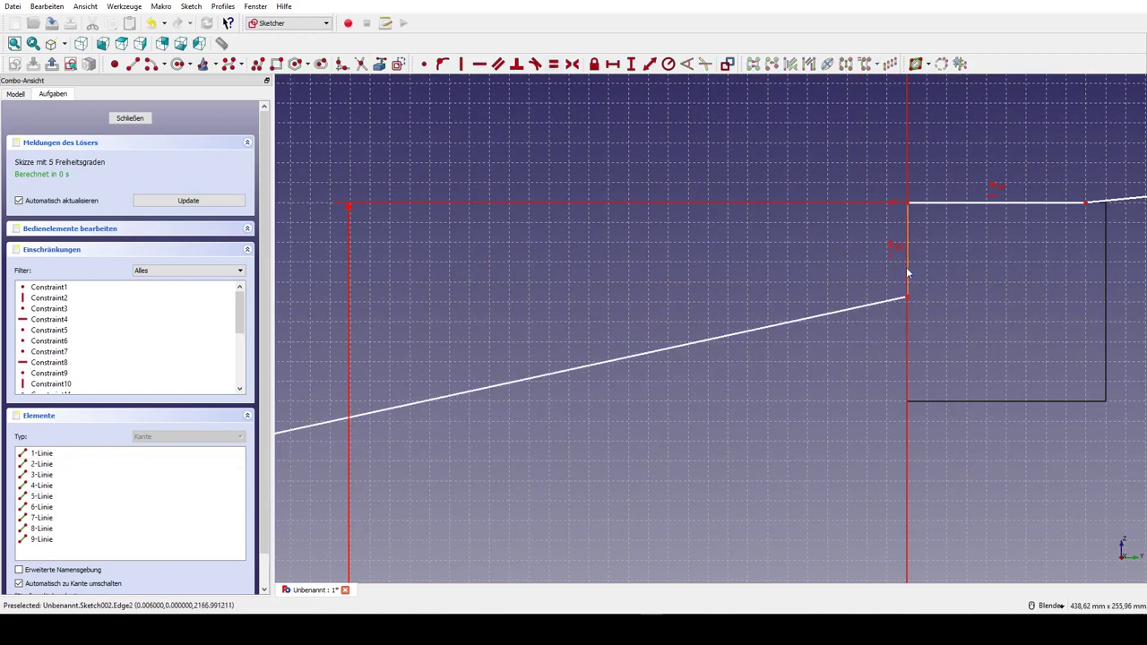
{"action": "left_click", "coordinate": [631, 63]}
{"action": "type", "text": "20"}
{"action": "key", "text": "Return"}
{"action": "scroll", "coordinate": [502, 379], "scroll_direction": "down", "scroll_amount": 2}
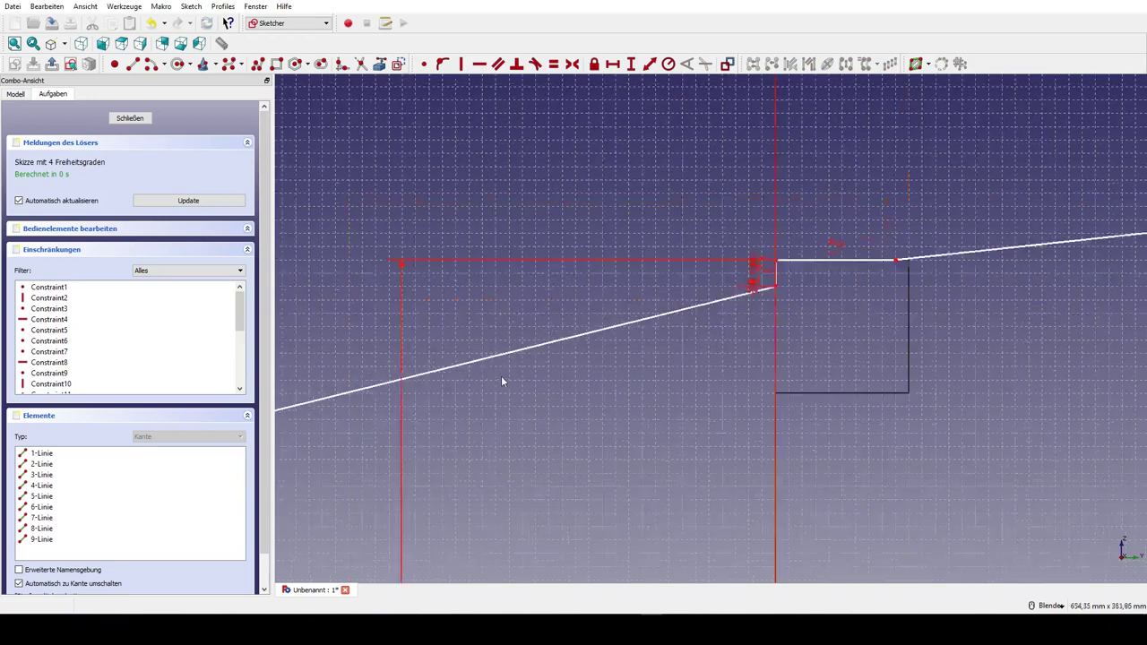
{"action": "scroll", "coordinate": [422, 367], "scroll_direction": "down", "scroll_amount": 3}
{"action": "scroll", "coordinate": [478, 371], "scroll_direction": "down", "scroll_amount": 2}
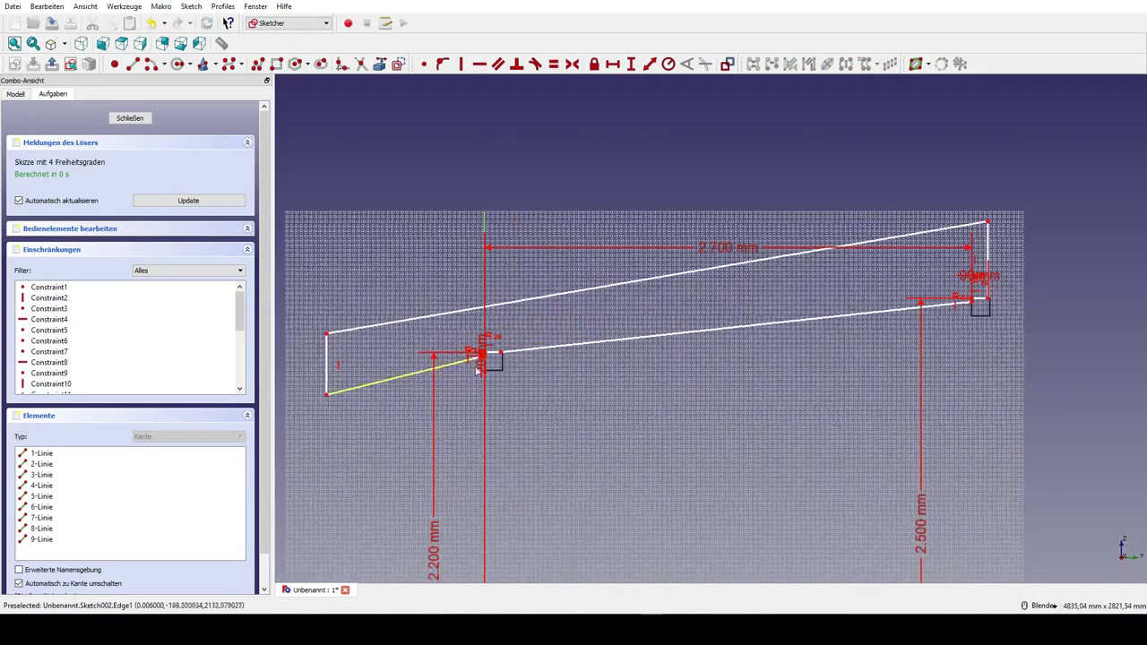
Make the upper and lower long edges and the lower-left slanted edge of the rafter parallel.
{"action": "left_click", "coordinate": [753, 267]}
{"action": "left_click", "coordinate": [798, 321]}
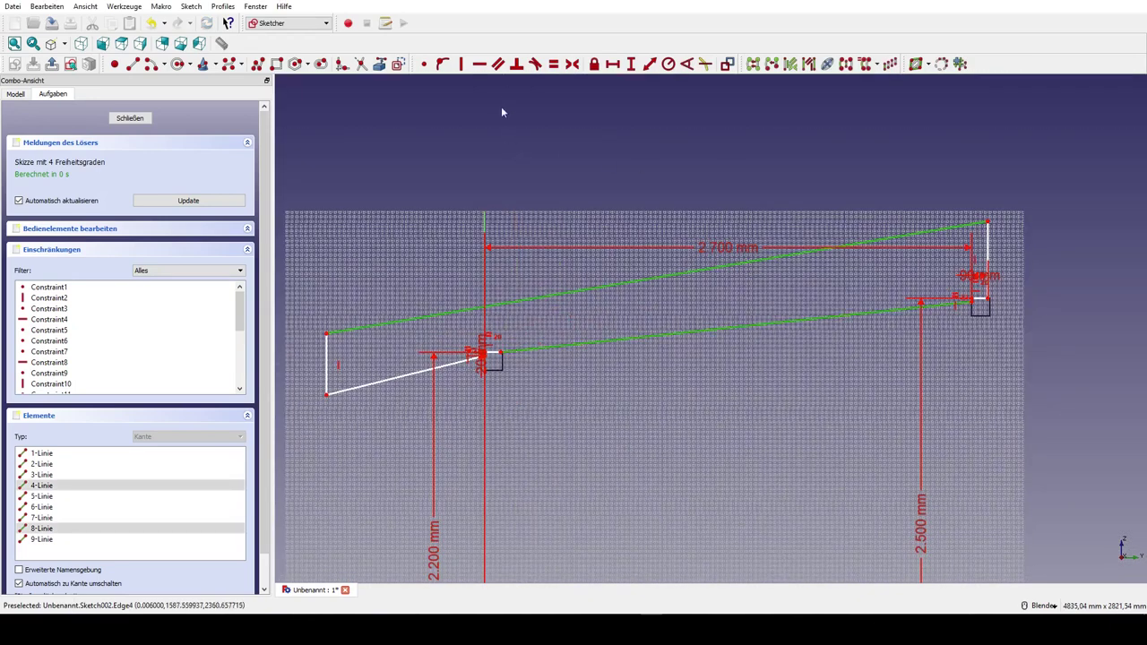
{"action": "left_click", "coordinate": [498, 64]}
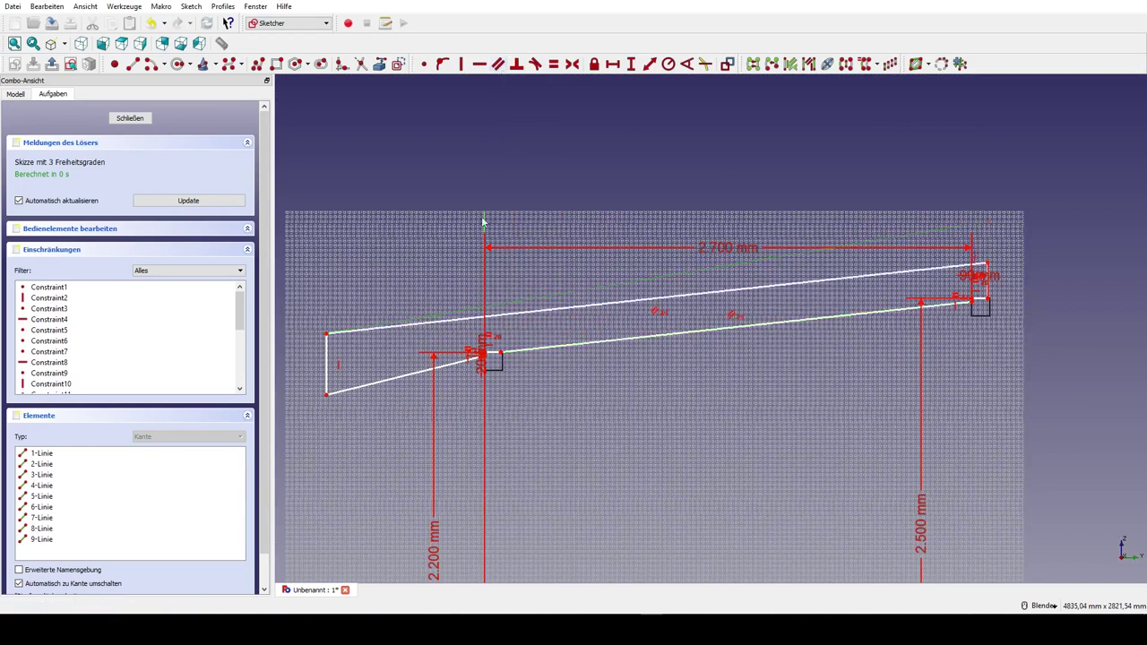
{"action": "left_click", "coordinate": [414, 372]}
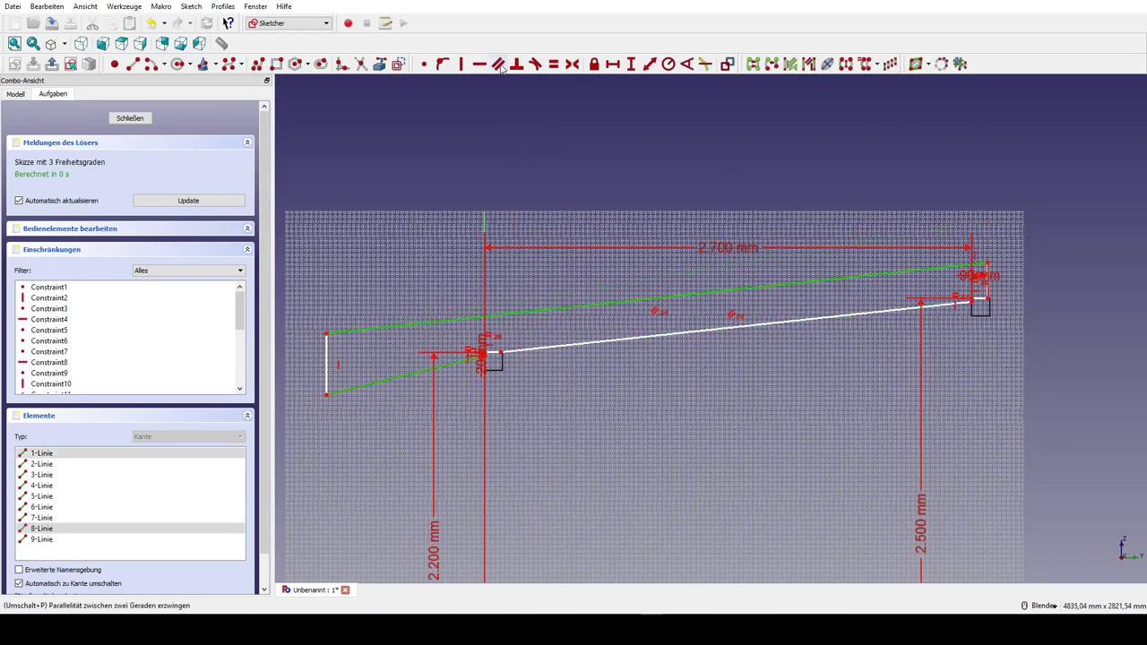
{"action": "left_click", "coordinate": [500, 66]}
{"action": "scroll", "coordinate": [970, 309], "scroll_direction": "up", "scroll_amount": 4}
{"action": "scroll", "coordinate": [970, 309], "scroll_direction": "up", "scroll_amount": 3}
{"action": "scroll", "coordinate": [941, 298], "scroll_direction": "down", "scroll_amount": 2}
{"action": "scroll", "coordinate": [941, 298], "scroll_direction": "down", "scroll_amount": 5}
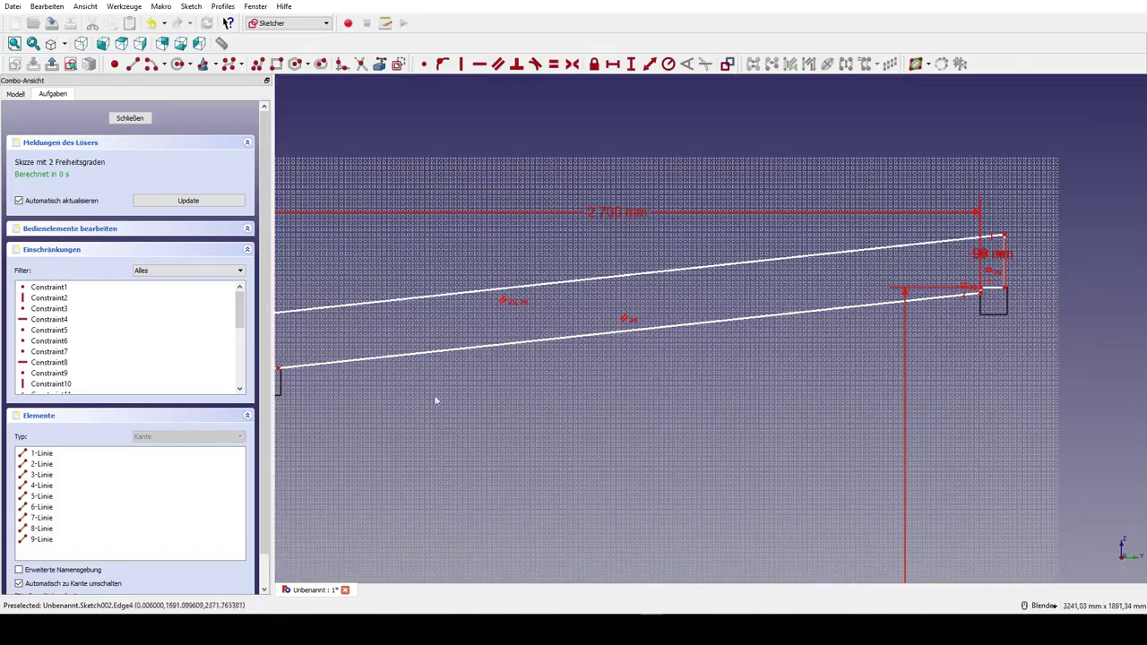
{"action": "scroll", "coordinate": [377, 394], "scroll_direction": "up", "scroll_amount": 2}
{"action": "scroll", "coordinate": [354, 394], "scroll_direction": "up", "scroll_amount": 2}
{"action": "scroll", "coordinate": [350, 394], "scroll_direction": "up", "scroll_amount": 2}
{"action": "scroll", "coordinate": [347, 395], "scroll_direction": "up", "scroll_amount": 2}
{"action": "scroll", "coordinate": [347, 395], "scroll_direction": "down", "scroll_amount": 4}
{"action": "scroll", "coordinate": [347, 394], "scroll_direction": "down", "scroll_amount": 5}
{"action": "scroll", "coordinate": [1132, 314], "scroll_direction": "up", "scroll_amount": 4}
{"action": "scroll", "coordinate": [1131, 313], "scroll_direction": "up", "scroll_amount": 2}
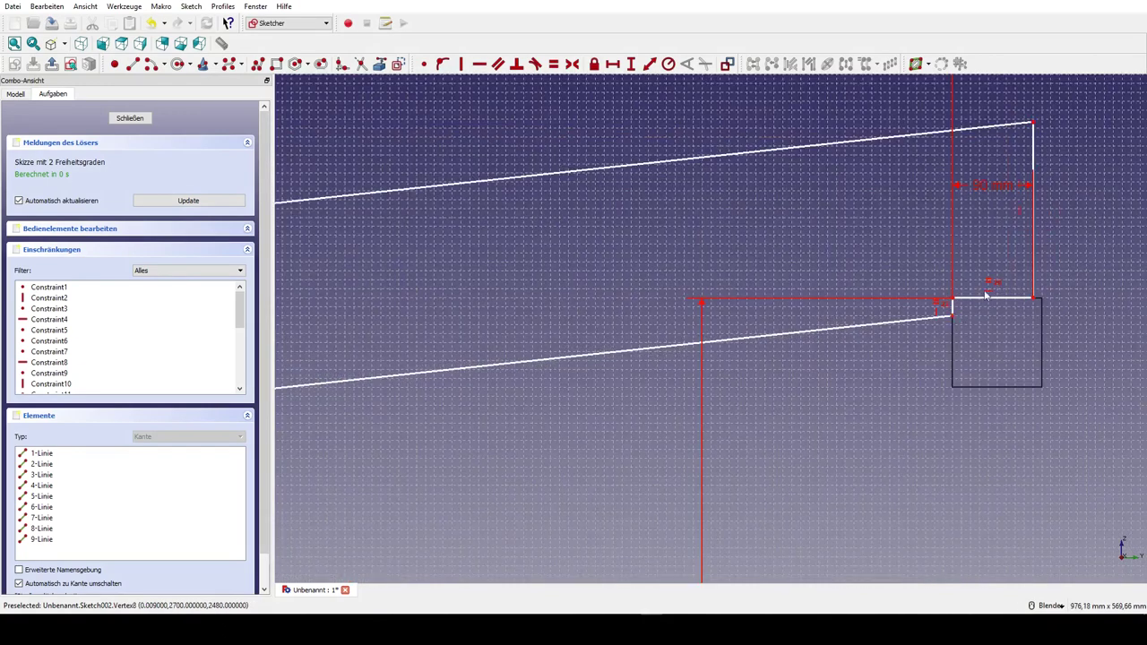
Set a 100 mm beam depth from the right notch endpoint to the upper slanted line.
{"action": "left_click", "coordinate": [844, 142]}
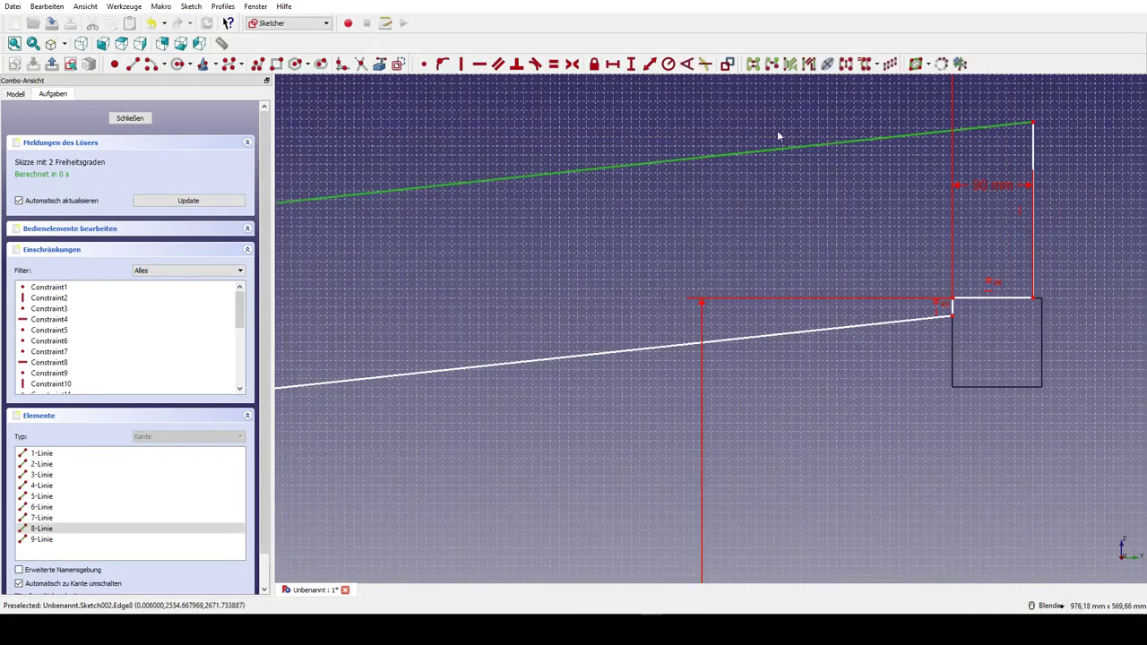
{"action": "left_click", "coordinate": [649, 66]}
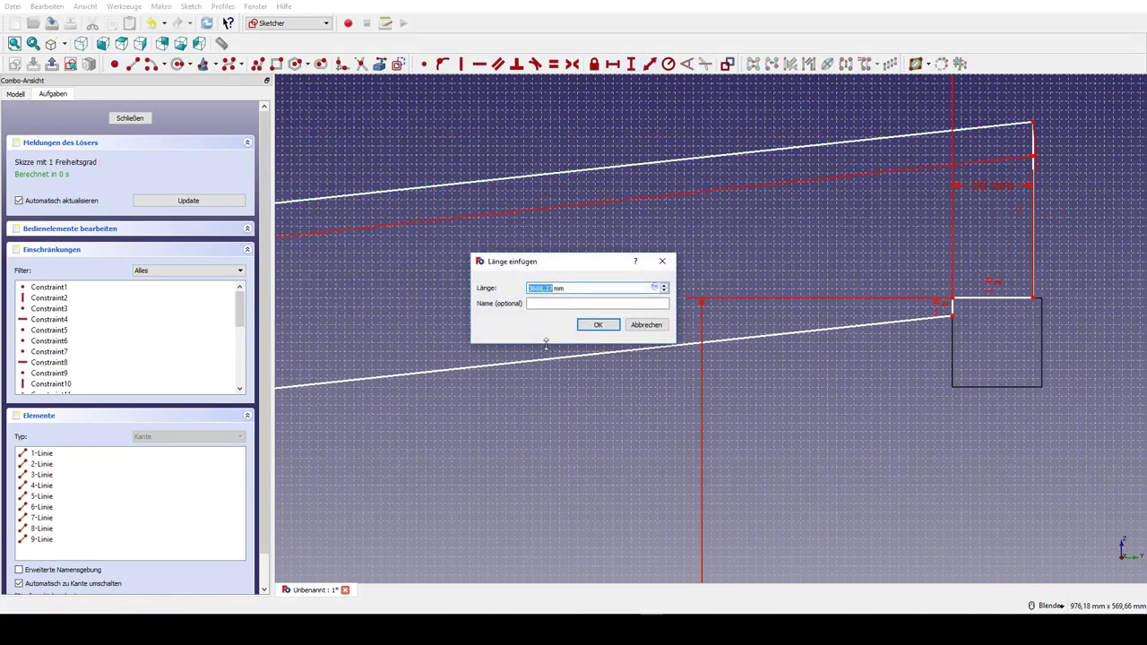
{"action": "left_click", "coordinate": [646, 324]}
{"action": "left_click", "coordinate": [953, 317]}
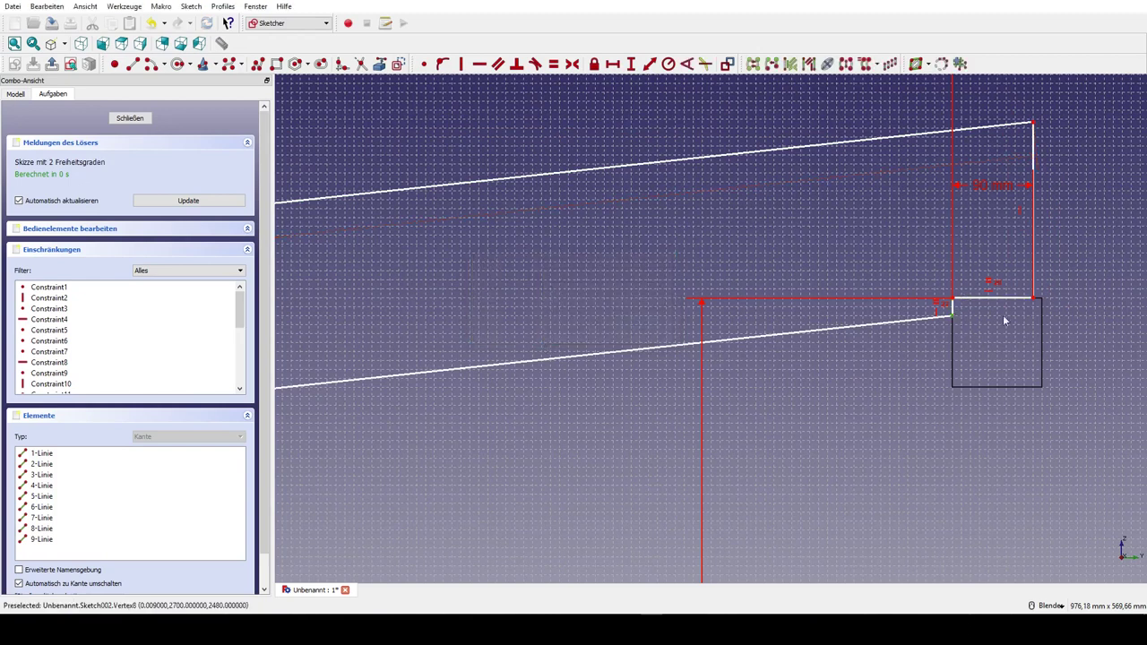
{"action": "left_click", "coordinate": [852, 143]}
{"action": "left_click", "coordinate": [649, 64]}
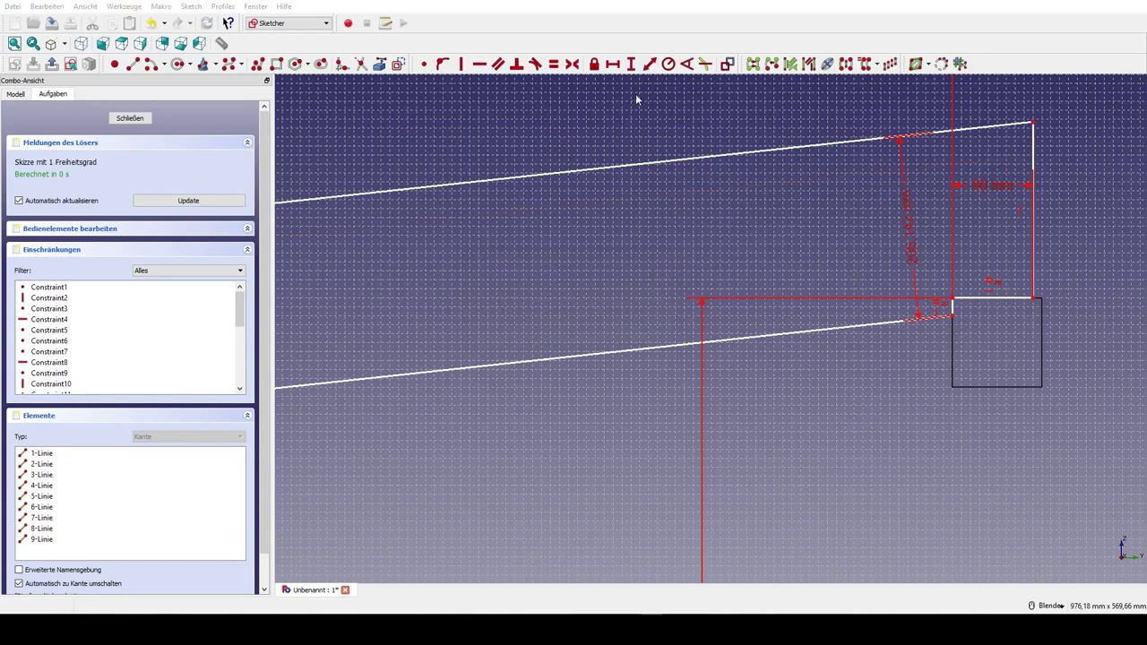
{"action": "type", "text": "100"}
{"action": "key", "text": "Return"}
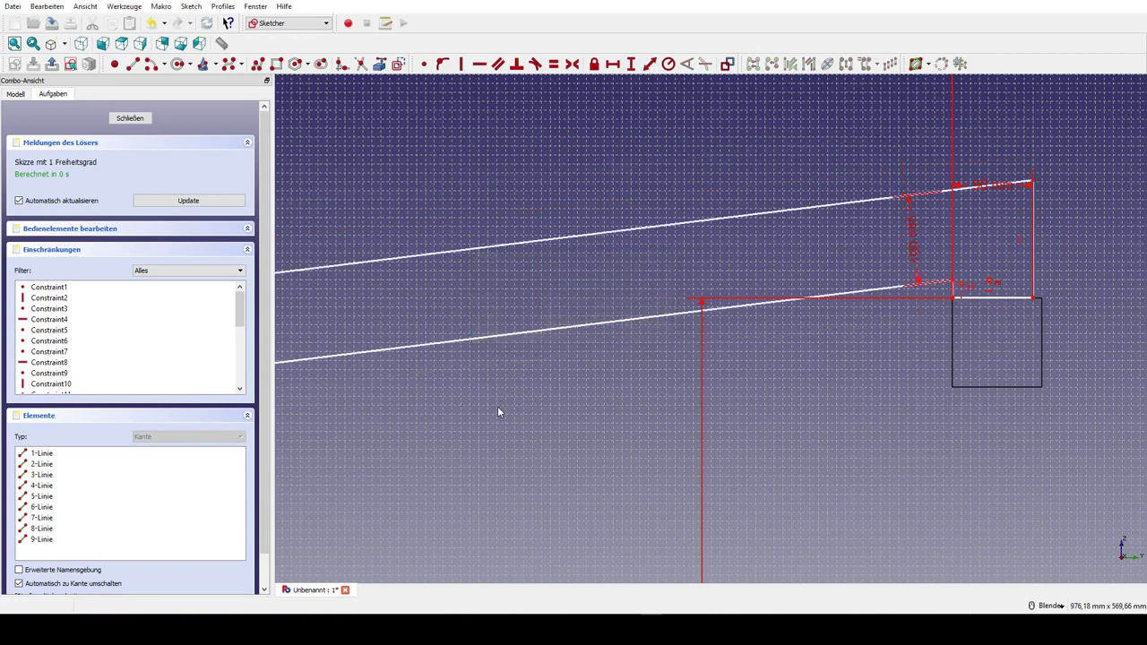
Constrain the short vertical end edge at the right notch to a length of 2.
{"action": "left_click", "coordinate": [961, 285]}
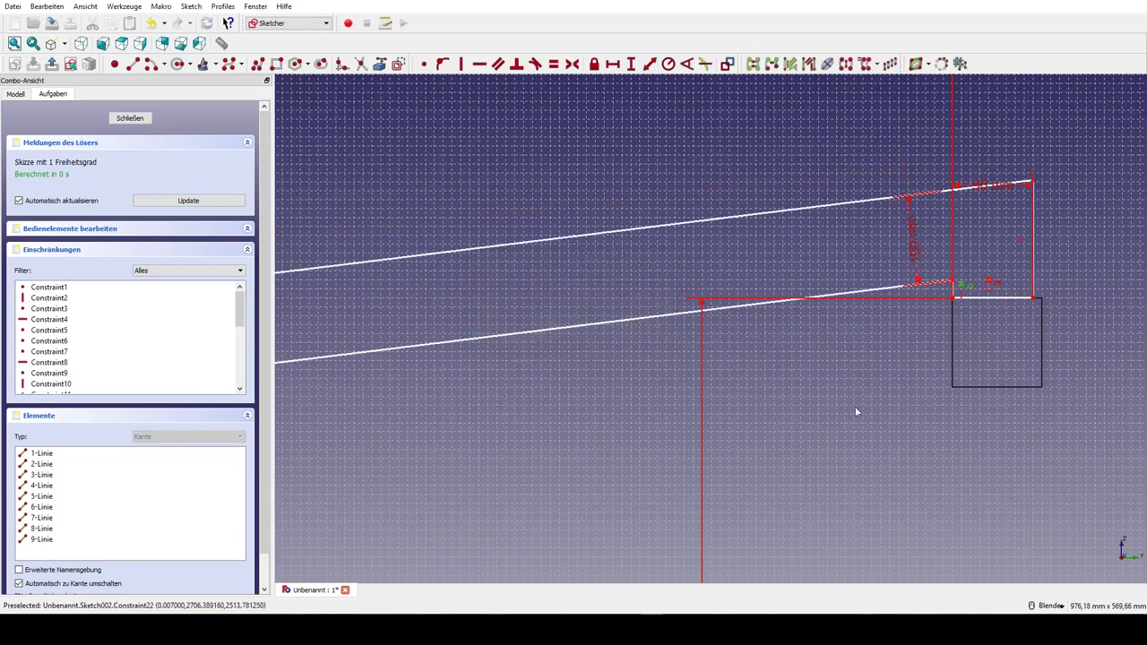
{"action": "left_click", "coordinate": [815, 485]}
{"action": "left_click_drag", "start_coordinate": [866, 296], "coordinate": [865, 341]}
{"action": "left_click", "coordinate": [952, 314]}
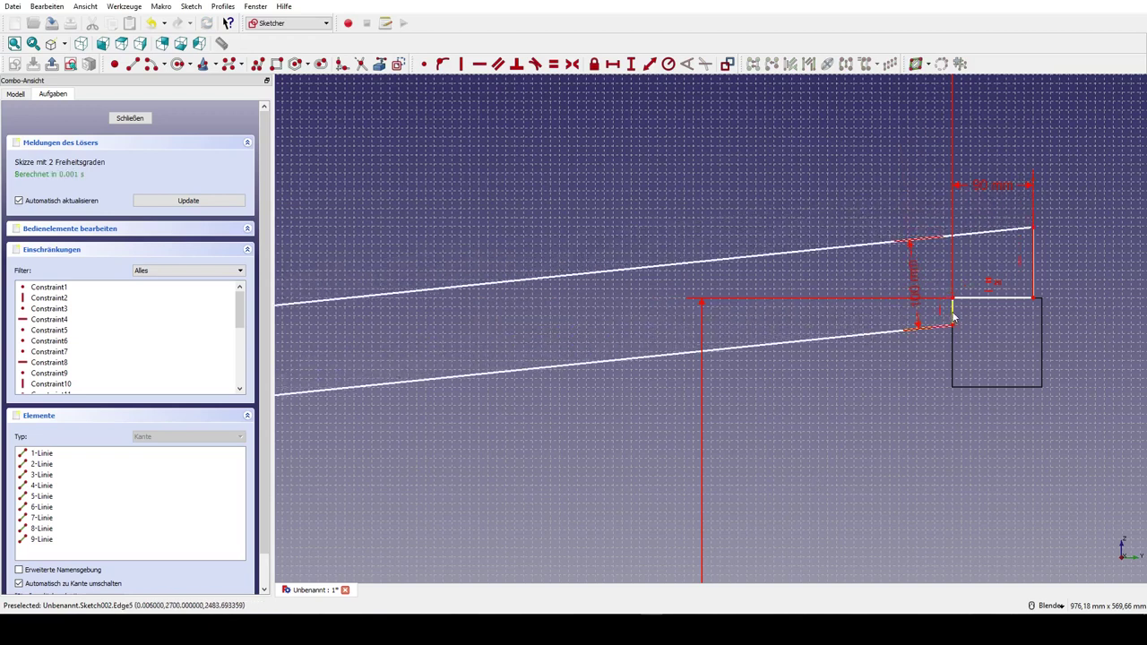
{"action": "left_click", "coordinate": [632, 64]}
{"action": "type", "text": "2"}
{"action": "key", "text": "Return"}
{"action": "scroll", "coordinate": [1049, 307], "scroll_direction": "down", "scroll_amount": 2}
{"action": "scroll", "coordinate": [1031, 309], "scroll_direction": "up", "scroll_amount": 2}
{"action": "scroll", "coordinate": [896, 323], "scroll_direction": "down", "scroll_amount": 4}
{"action": "scroll", "coordinate": [730, 338], "scroll_direction": "down", "scroll_amount": 2}
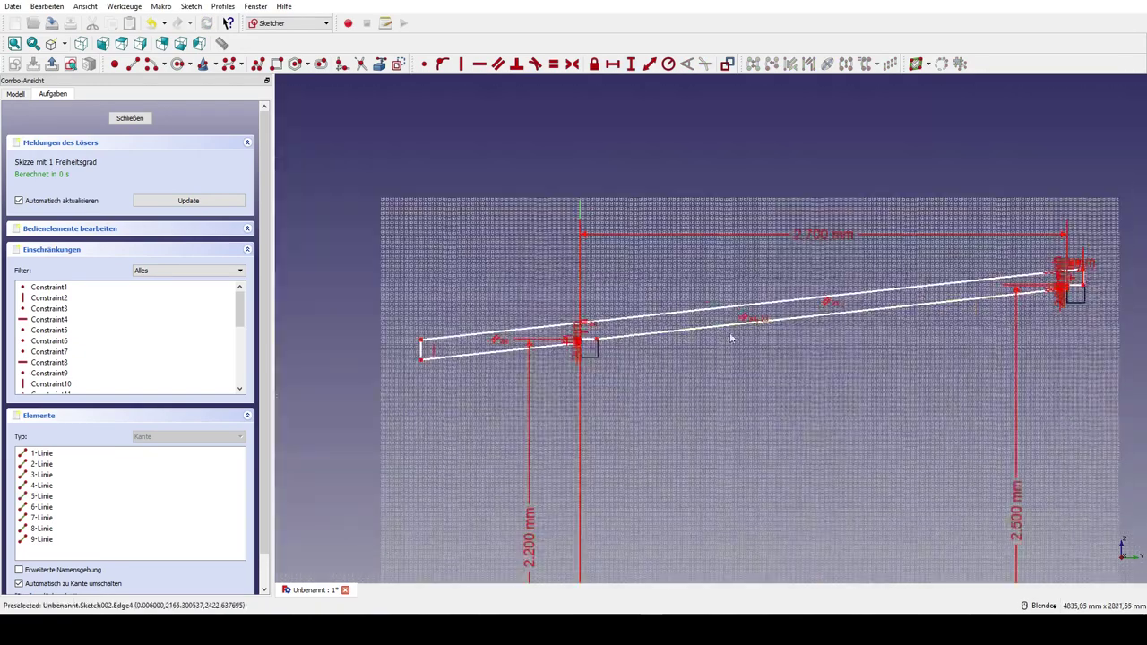
{"action": "scroll", "coordinate": [730, 338], "scroll_direction": "up", "scroll_amount": 5}
{"action": "scroll", "coordinate": [663, 339], "scroll_direction": "up", "scroll_amount": 5}
{"action": "scroll", "coordinate": [574, 331], "scroll_direction": "down", "scroll_amount": 3}
{"action": "scroll", "coordinate": [717, 331], "scroll_direction": "down", "scroll_amount": 4}
{"action": "scroll", "coordinate": [714, 161], "scroll_direction": "down", "scroll_amount": 2}
{"action": "scroll", "coordinate": [501, 318], "scroll_direction": "up", "scroll_amount": 2}
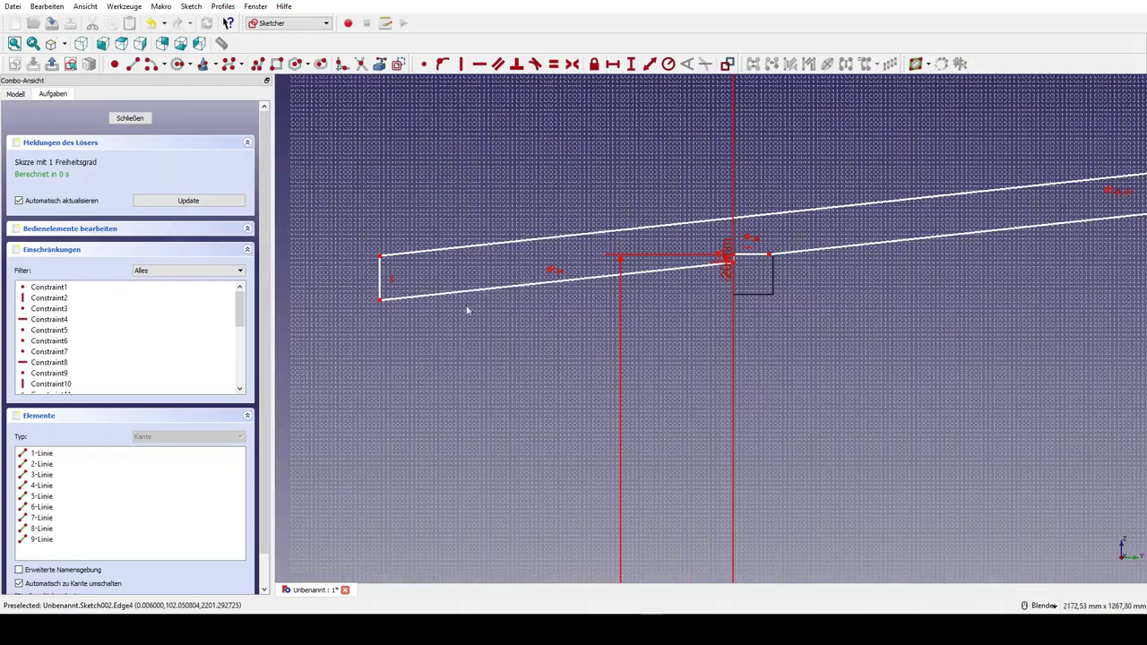
Add a horizontal distance of 3 at the rafter's left end.
{"action": "left_click_drag", "start_coordinate": [382, 305], "coordinate": [494, 291]}
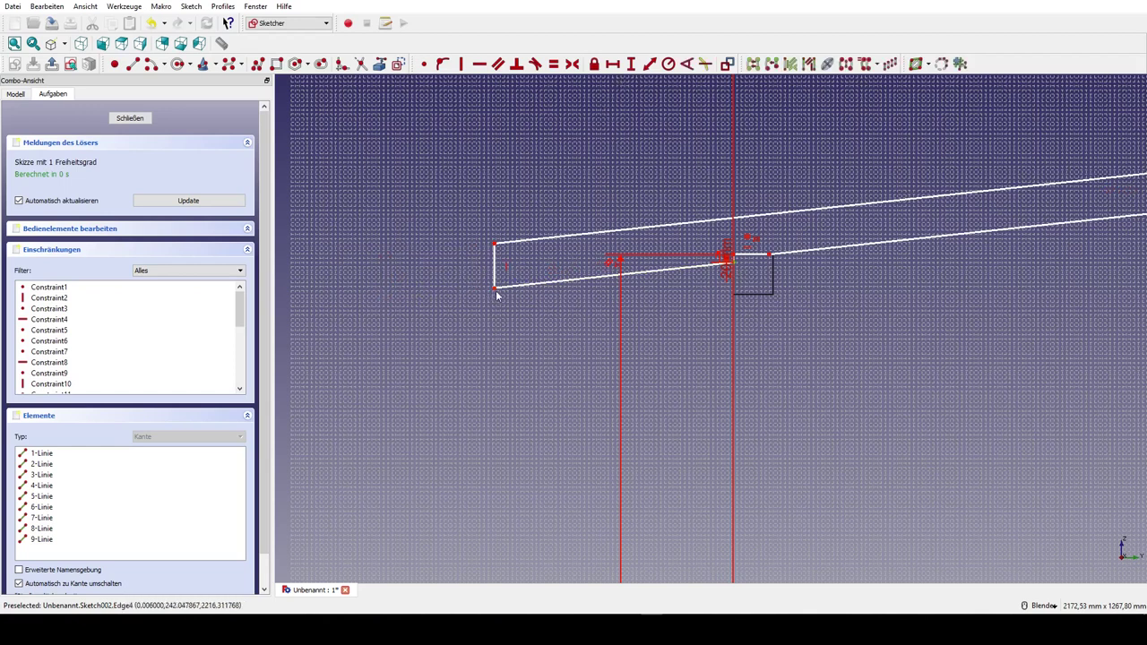
{"action": "left_click", "coordinate": [612, 63]}
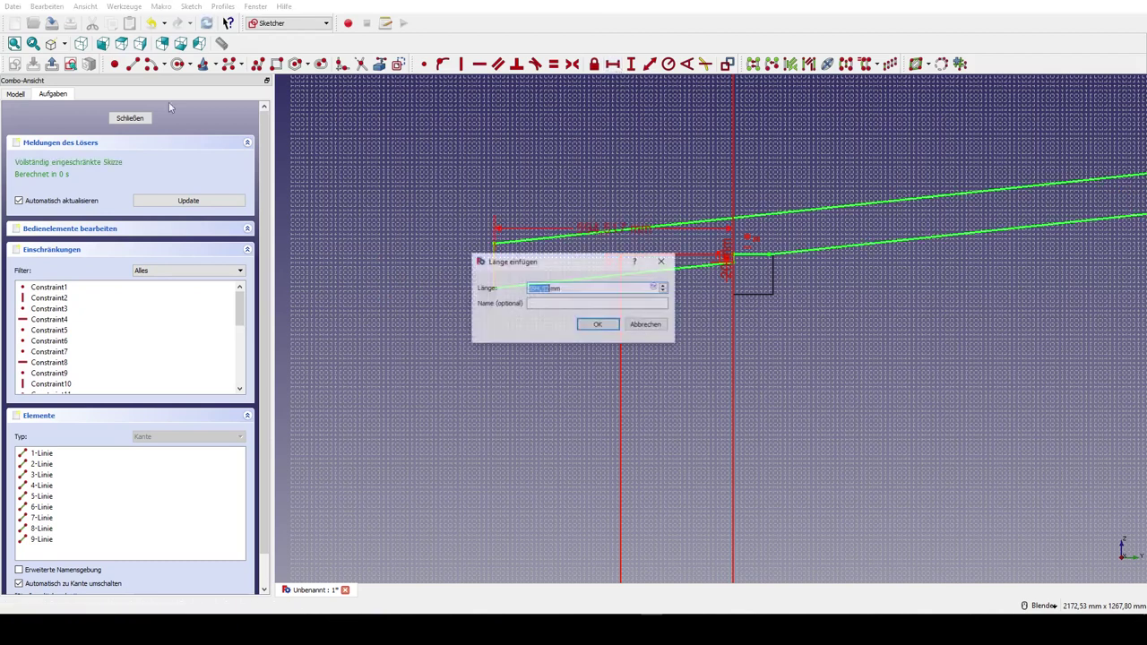
{"action": "type", "text": "300"}
{"action": "key", "text": "Return"}
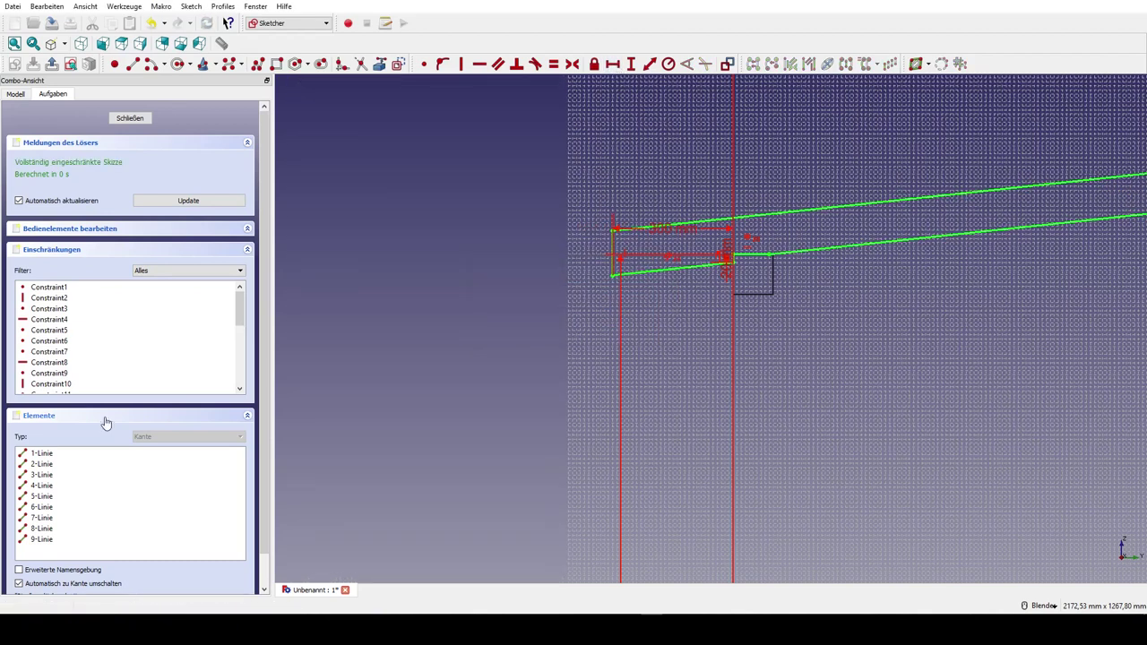
{"action": "scroll", "coordinate": [457, 375], "scroll_direction": "down", "scroll_amount": 4}
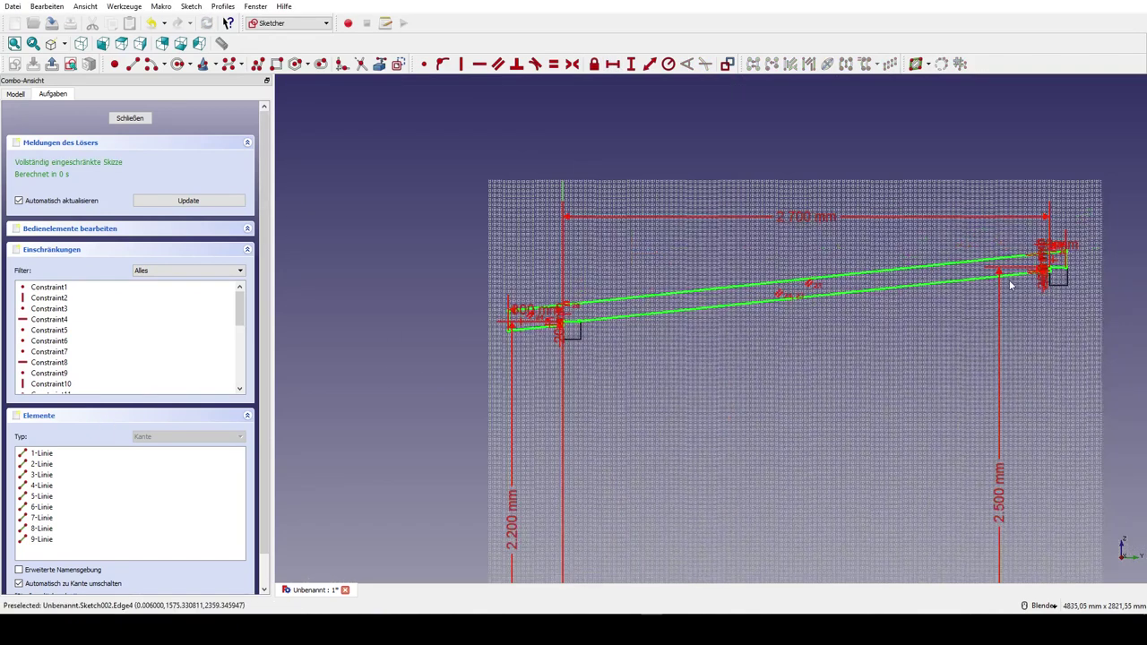
Pad the rafter sketch 60 mm into the third beam, Pad002.
{"action": "left_click", "coordinate": [143, 121]}
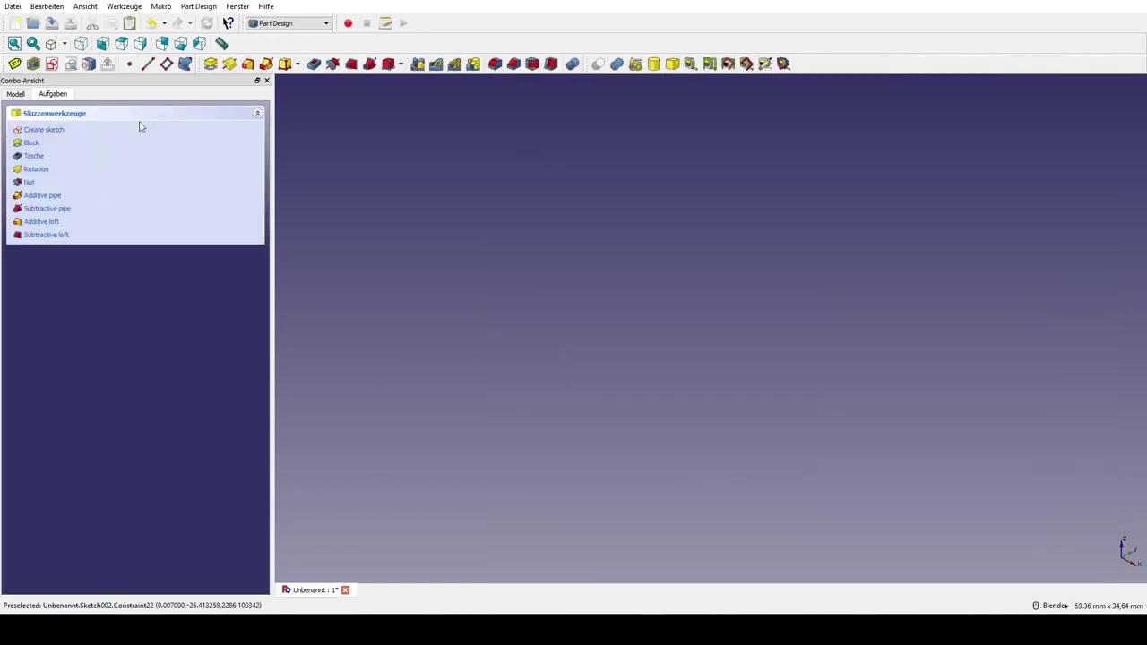
{"action": "left_click", "coordinate": [210, 64]}
{"action": "left_click", "coordinate": [182, 179]}
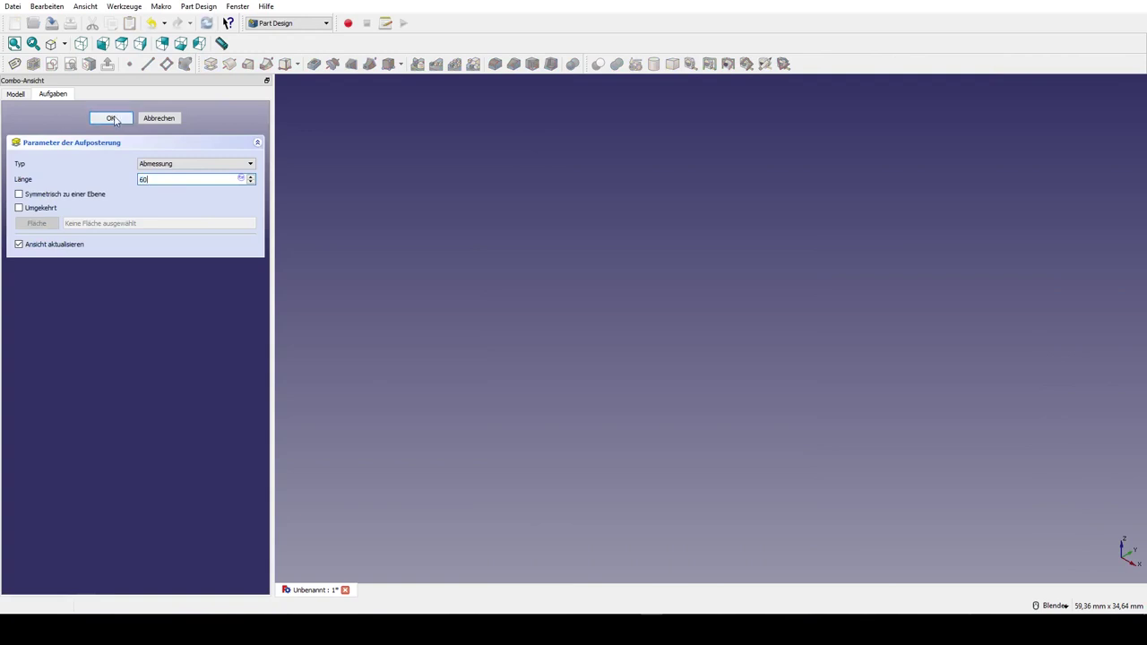
{"action": "left_click", "coordinate": [112, 118]}
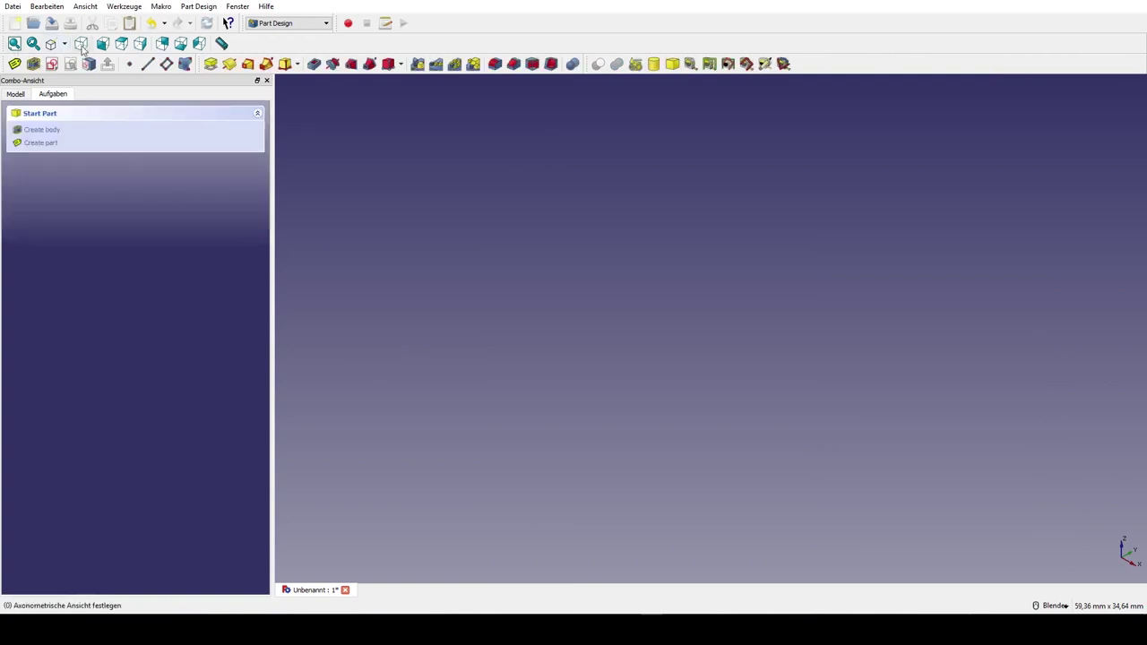
Show the whole frame shaded and select the new rafter Body002 in the model tree.
{"action": "left_click", "coordinate": [14, 43]}
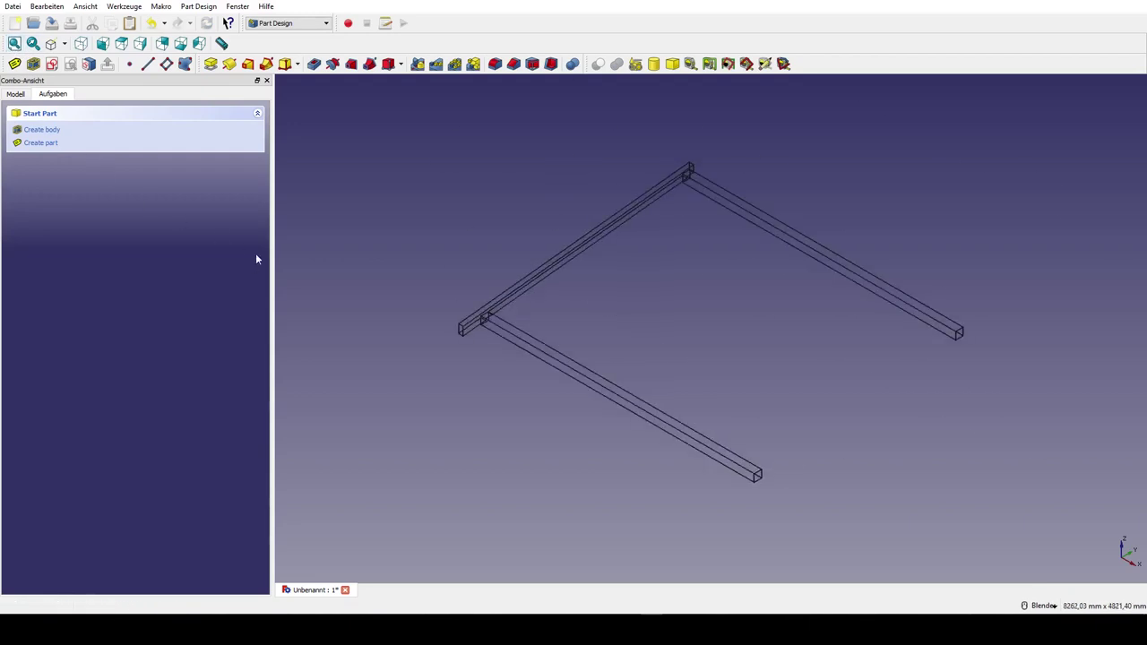
{"action": "left_click", "coordinate": [64, 43]}
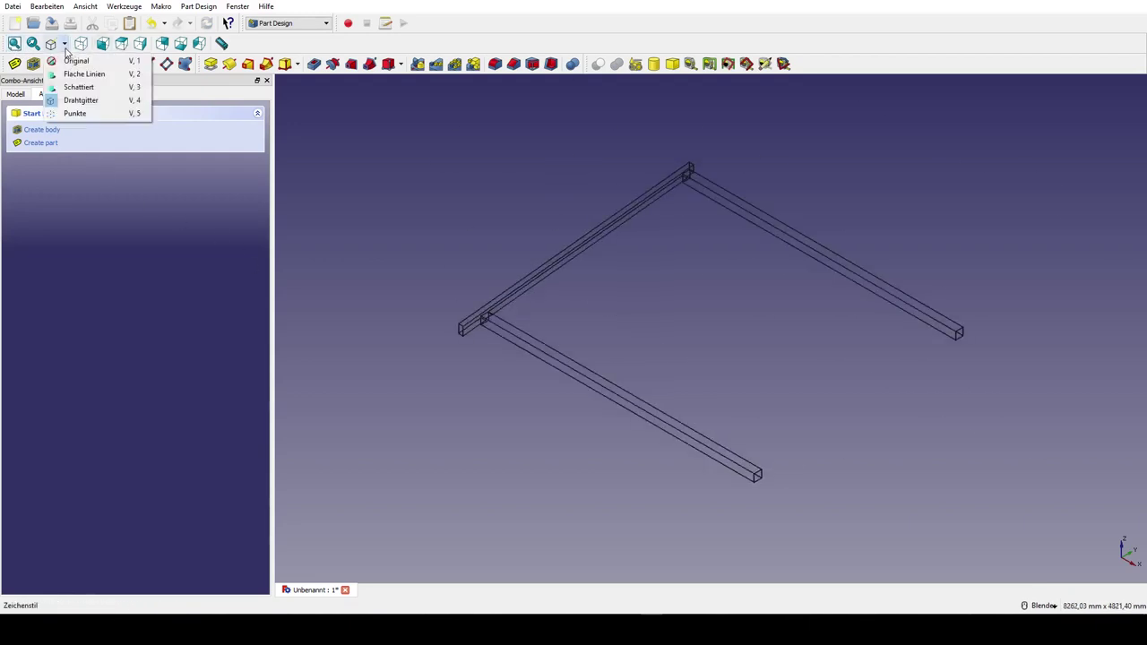
{"action": "left_click", "coordinate": [72, 62]}
{"action": "scroll", "coordinate": [539, 305], "scroll_direction": "up", "scroll_amount": 2}
{"action": "scroll", "coordinate": [511, 309], "scroll_direction": "up", "scroll_amount": 3}
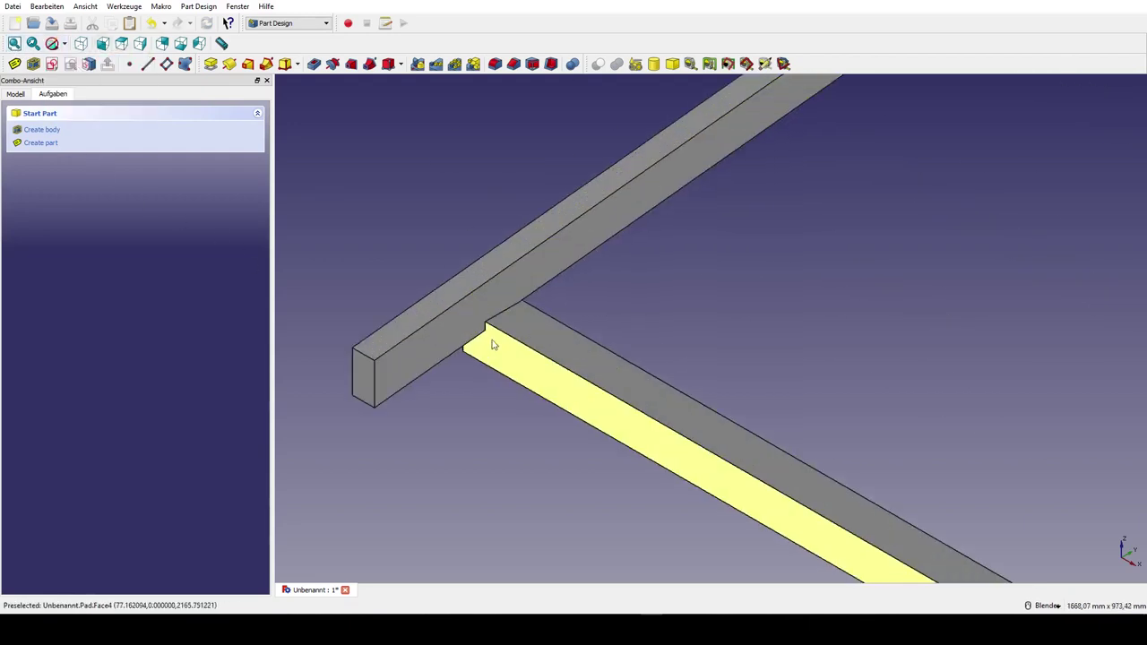
{"action": "scroll", "coordinate": [494, 315], "scroll_direction": "up", "scroll_amount": 3}
{"action": "scroll", "coordinate": [494, 315], "scroll_direction": "up", "scroll_amount": 2}
{"action": "scroll", "coordinate": [484, 300], "scroll_direction": "down", "scroll_amount": 2}
{"action": "scroll", "coordinate": [484, 300], "scroll_direction": "down", "scroll_amount": 4}
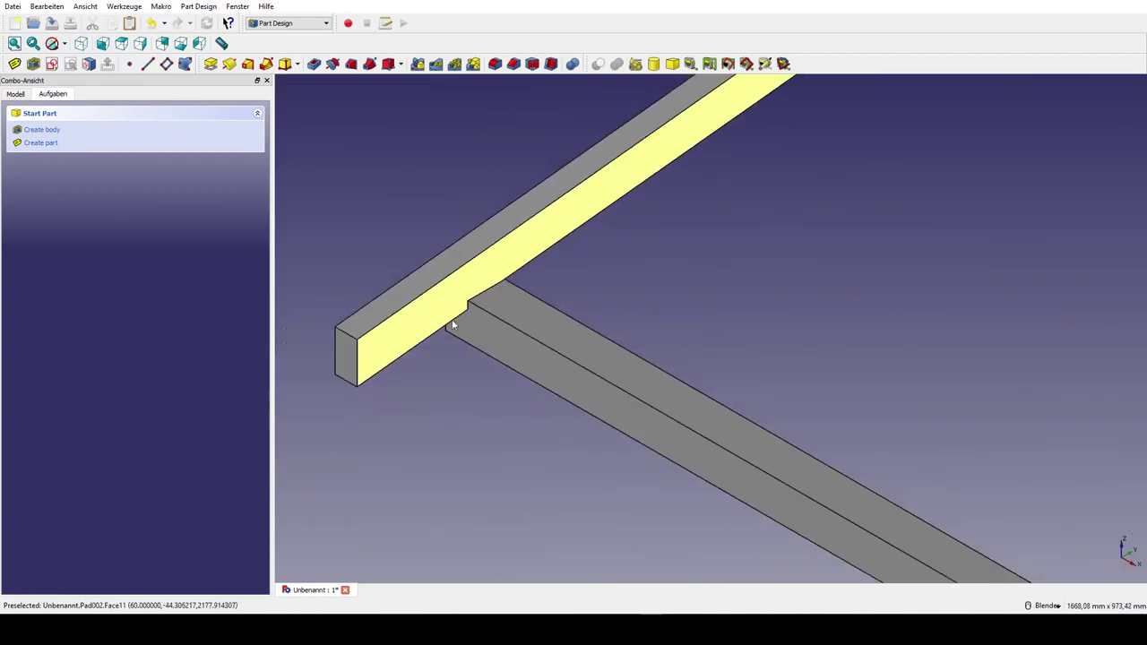
{"action": "scroll", "coordinate": [456, 323], "scroll_direction": "down", "scroll_amount": 3}
{"action": "scroll", "coordinate": [664, 162], "scroll_direction": "up", "scroll_amount": 3}
{"action": "scroll", "coordinate": [735, 139], "scroll_direction": "up", "scroll_amount": 2}
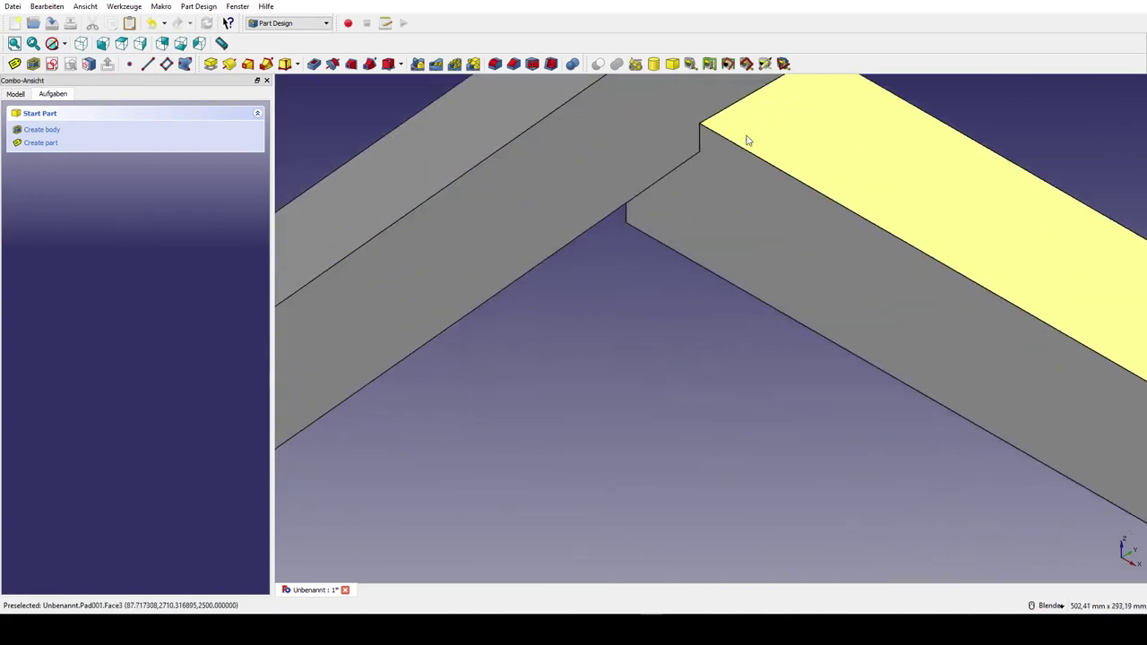
{"action": "scroll", "coordinate": [701, 130], "scroll_direction": "down", "scroll_amount": 3}
{"action": "scroll", "coordinate": [700, 130], "scroll_direction": "down", "scroll_amount": 3}
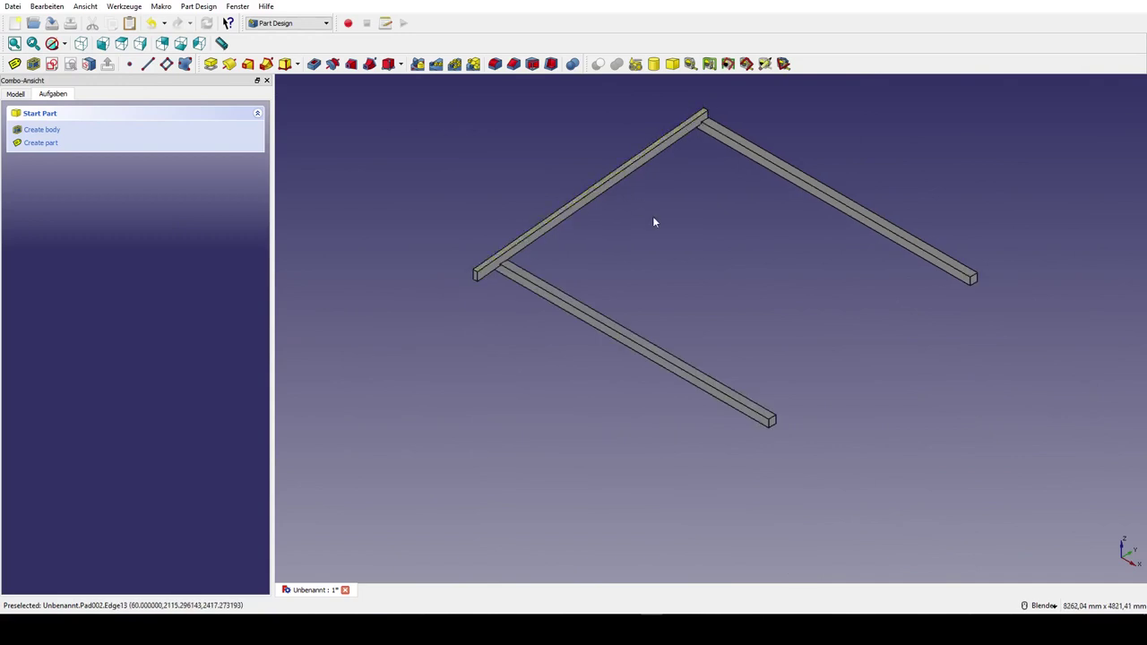
{"action": "left_click", "coordinate": [15, 93]}
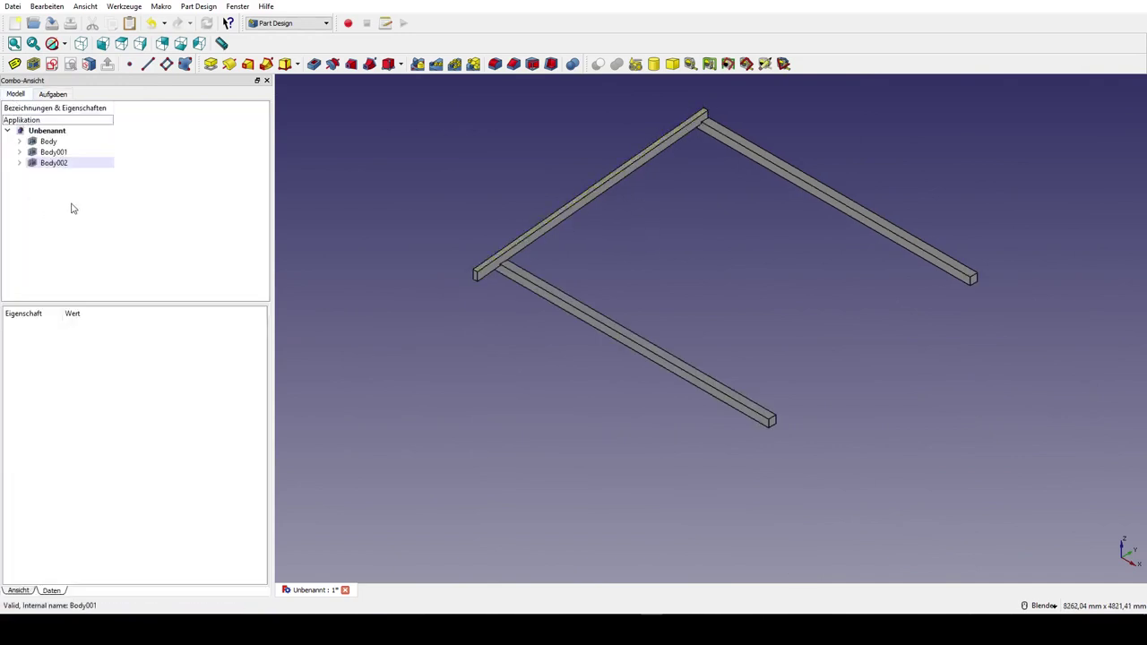
{"action": "left_click", "coordinate": [69, 166]}
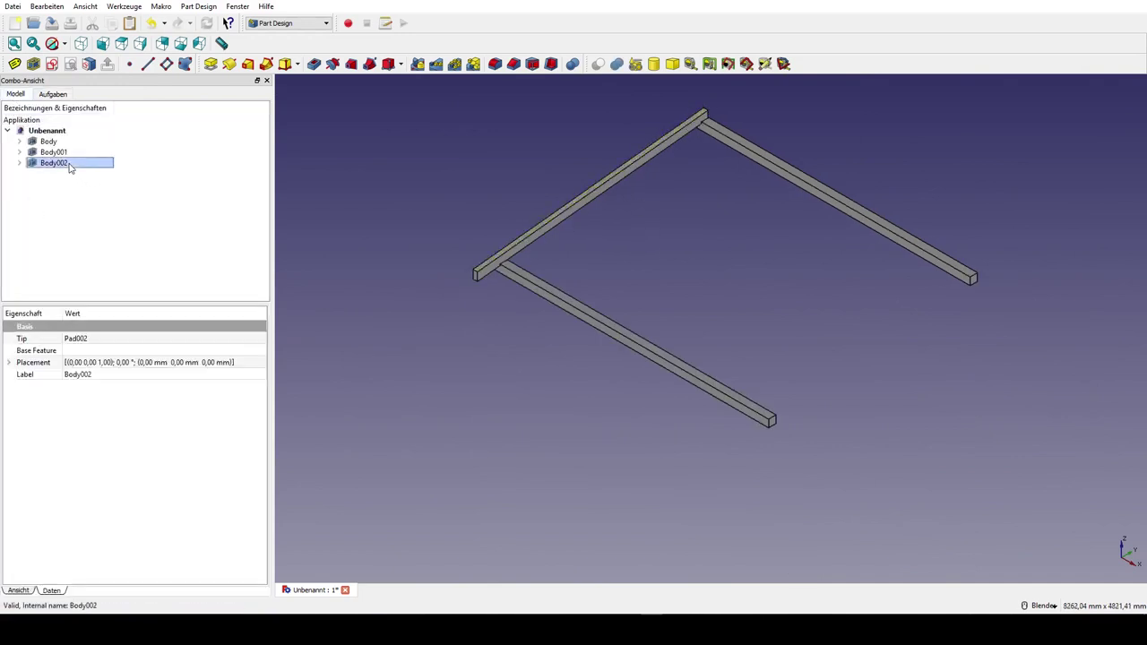
Switch to the Draft workbench and create an array from Body002.
{"action": "left_click", "coordinate": [279, 24]}
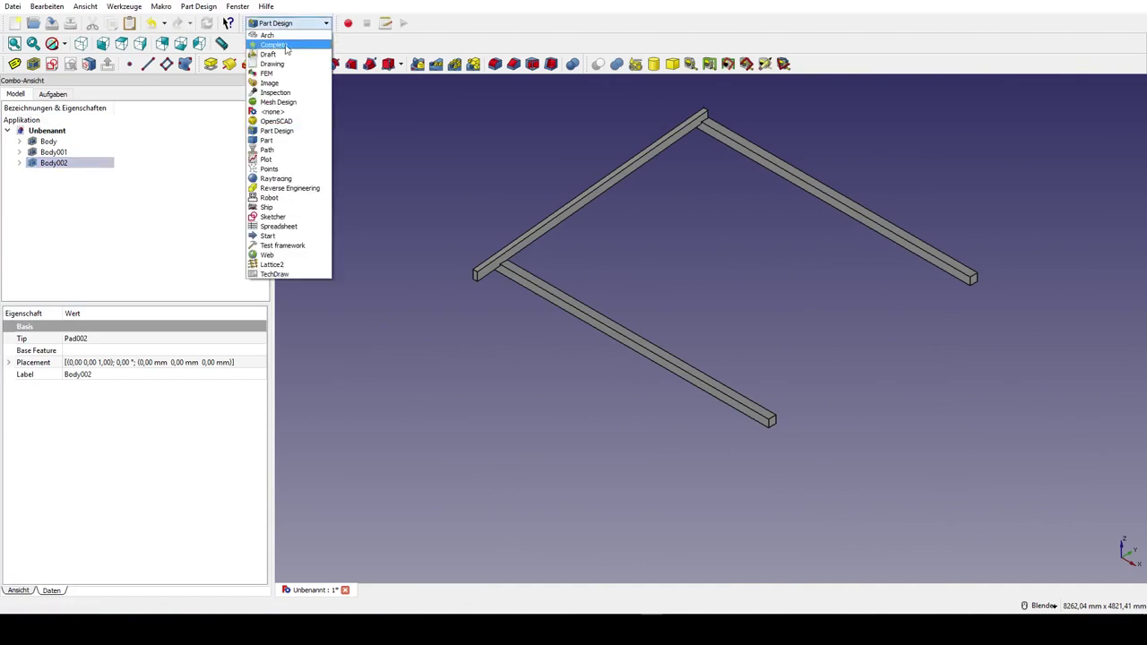
{"action": "left_click", "coordinate": [282, 57]}
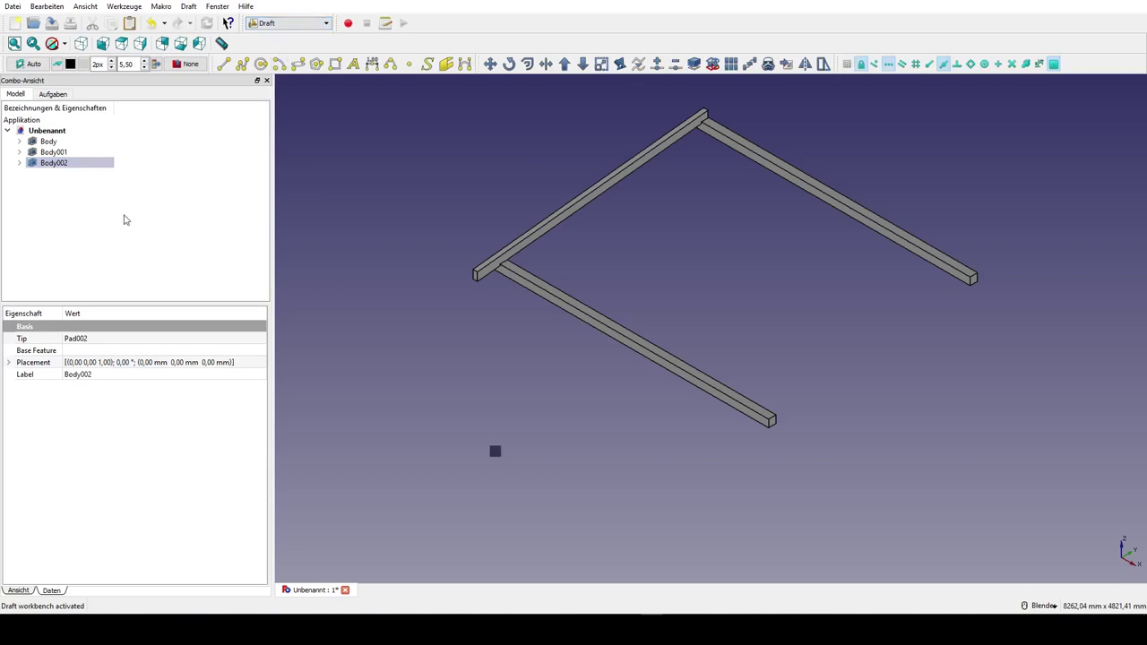
{"action": "left_click", "coordinate": [732, 63]}
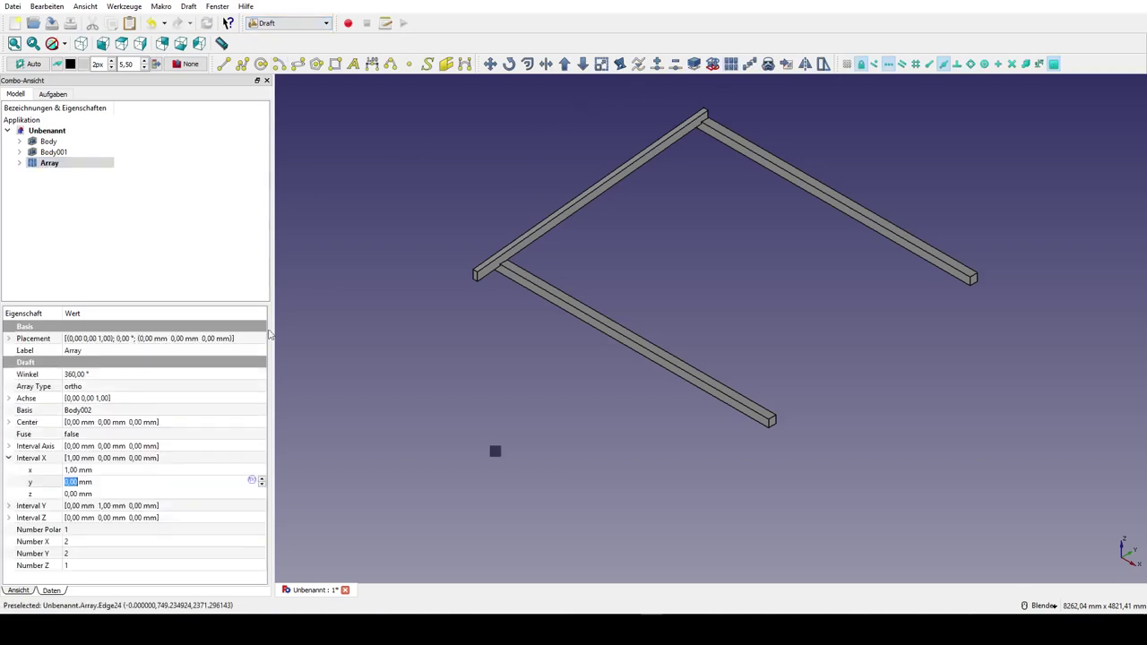
Set the array to 10 copies along X, 0 along Y and Z, with 400 mm X spacing.
{"action": "left_click", "coordinate": [80, 543]}
{"action": "type", "text": "10"}
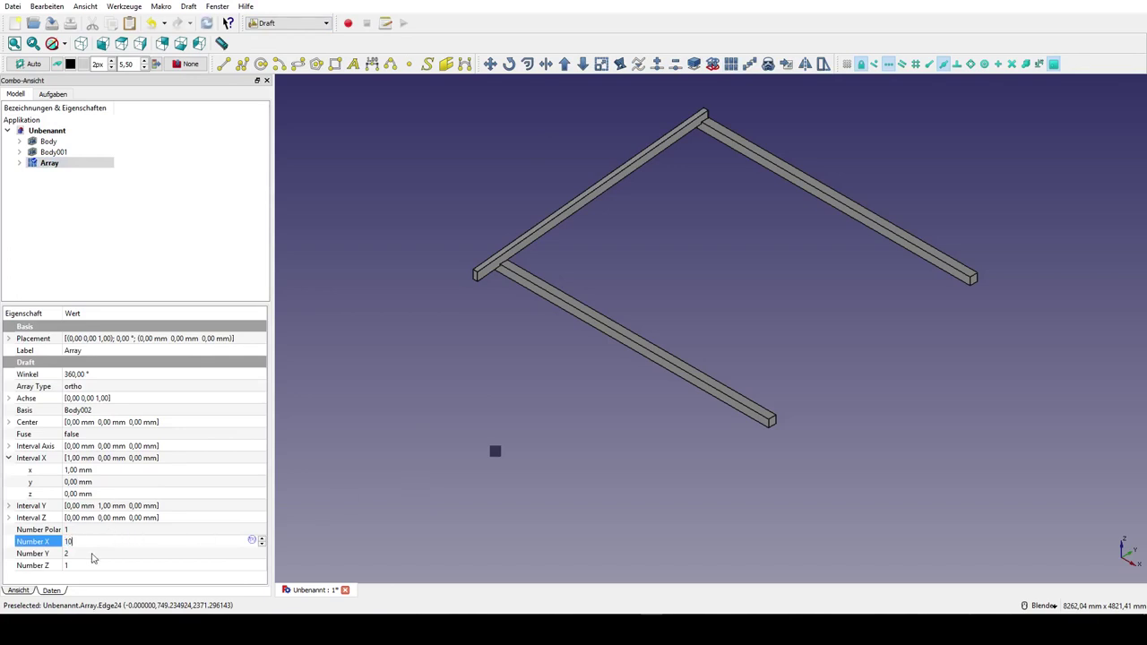
{"action": "left_click", "coordinate": [91, 555]}
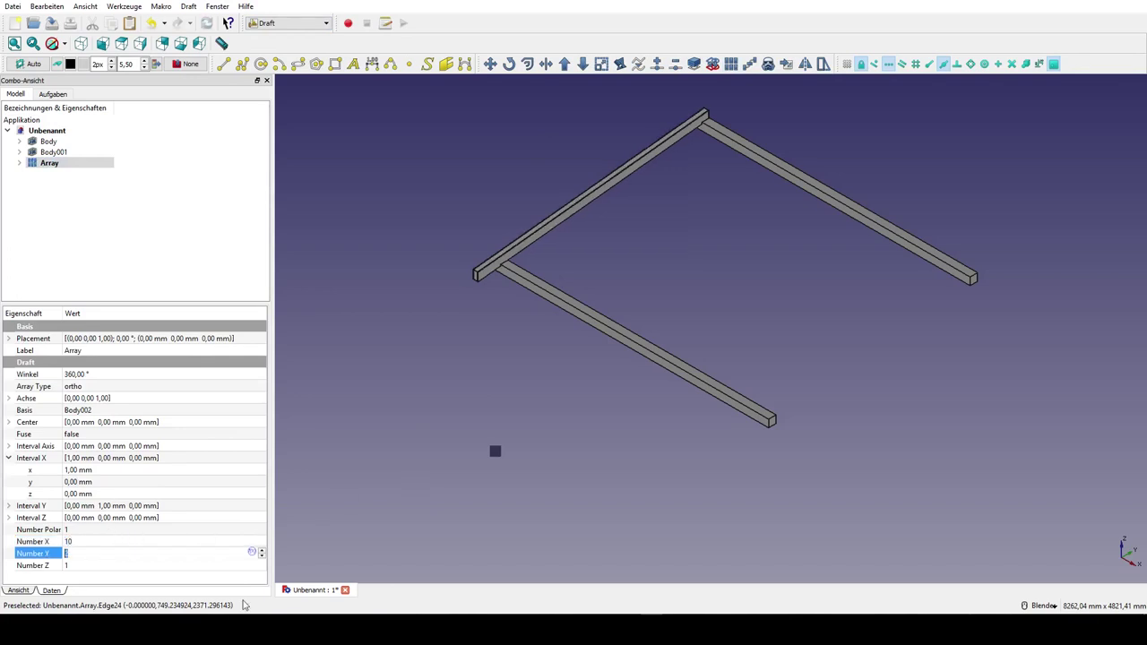
{"action": "type", "text": "0"}
{"action": "left_click", "coordinate": [80, 566]}
{"action": "type", "text": "0"}
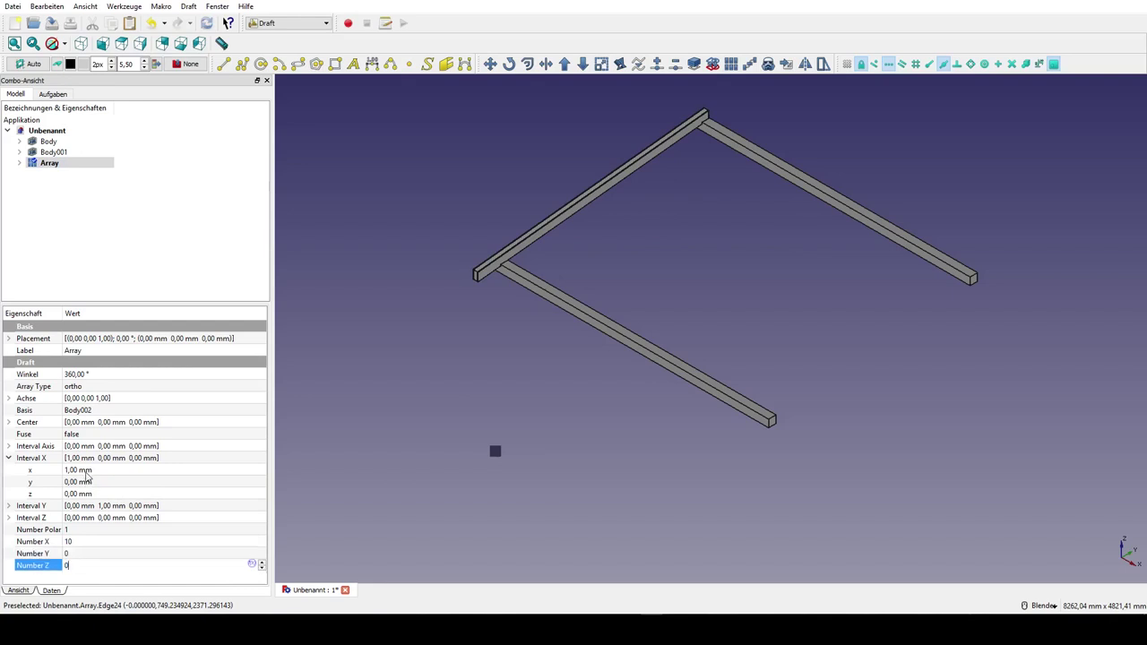
{"action": "left_click", "coordinate": [83, 472]}
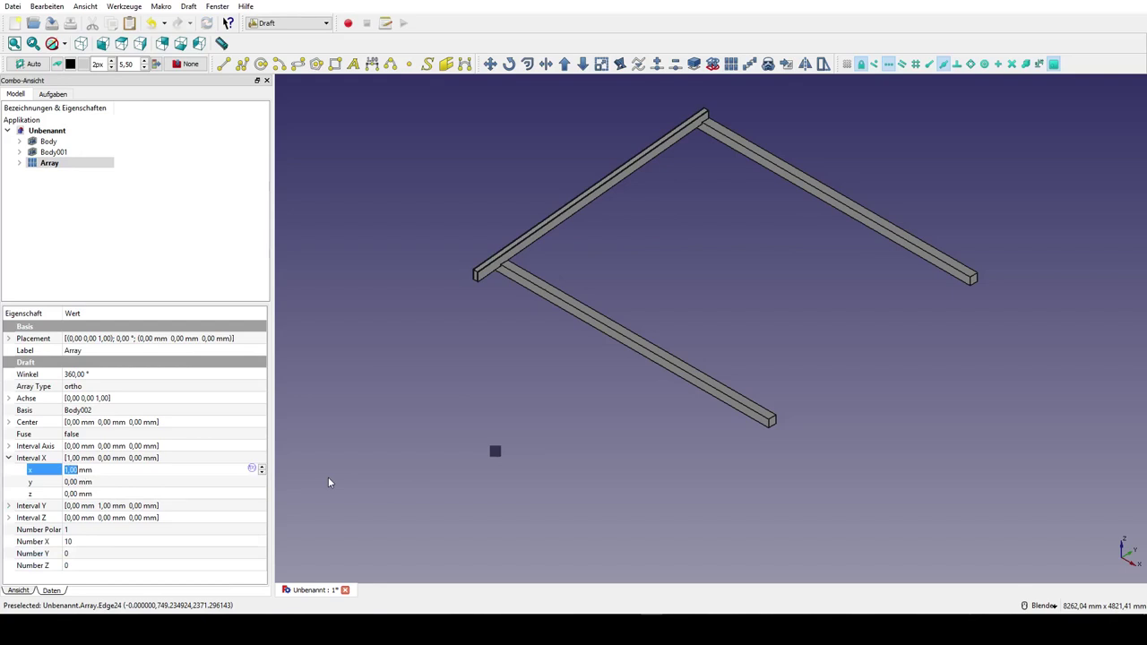
{"action": "type", "text": "4"}
{"action": "key", "text": "Tab"}
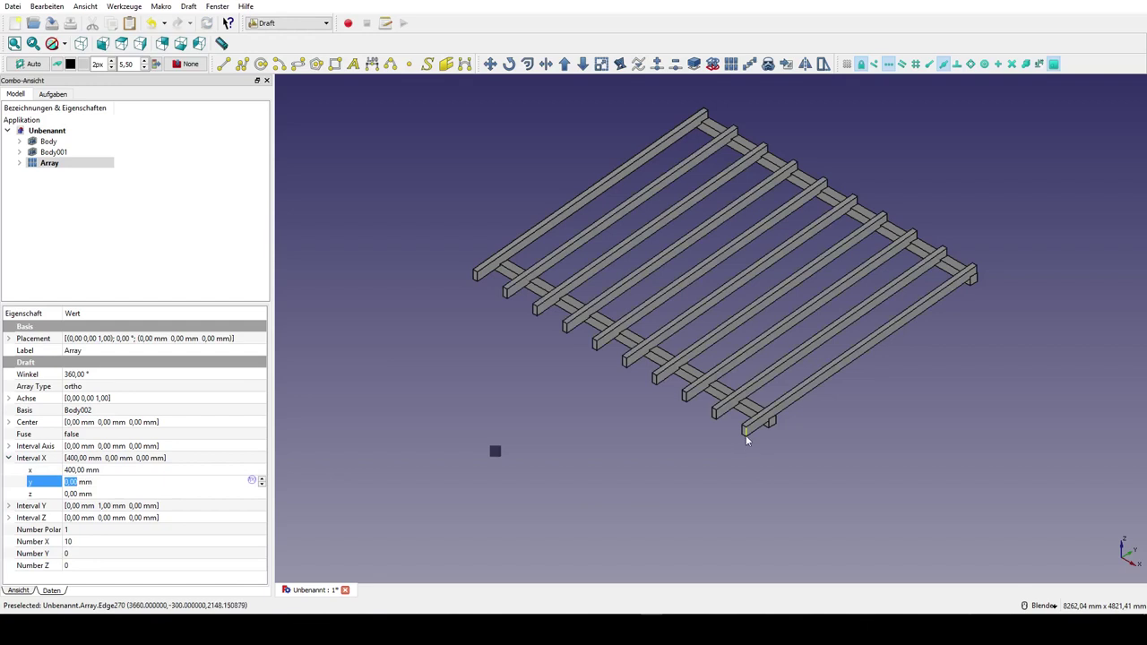
{"action": "scroll", "coordinate": [792, 427], "scroll_direction": "up", "scroll_amount": 2}
{"action": "scroll", "coordinate": [771, 418], "scroll_direction": "up", "scroll_amount": 3}
{"action": "scroll", "coordinate": [765, 418], "scroll_direction": "up", "scroll_amount": 3}
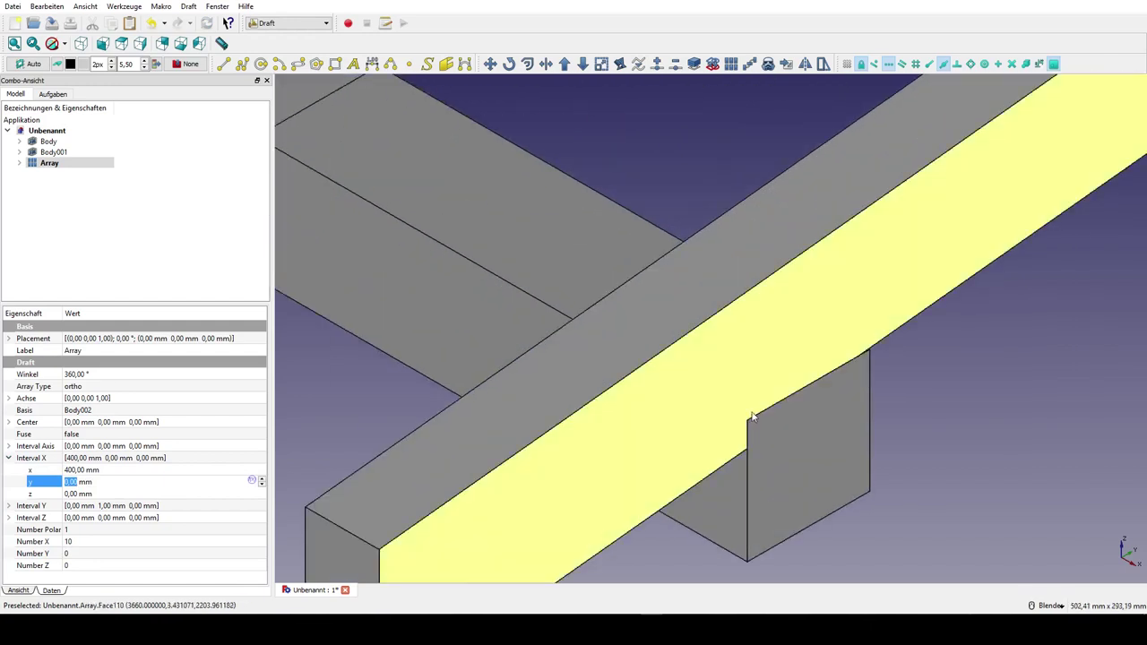
{"action": "scroll", "coordinate": [753, 416], "scroll_direction": "up", "scroll_amount": 3}
{"action": "scroll", "coordinate": [753, 418], "scroll_direction": "down", "scroll_amount": 4}
{"action": "scroll", "coordinate": [751, 431], "scroll_direction": "down", "scroll_amount": 2}
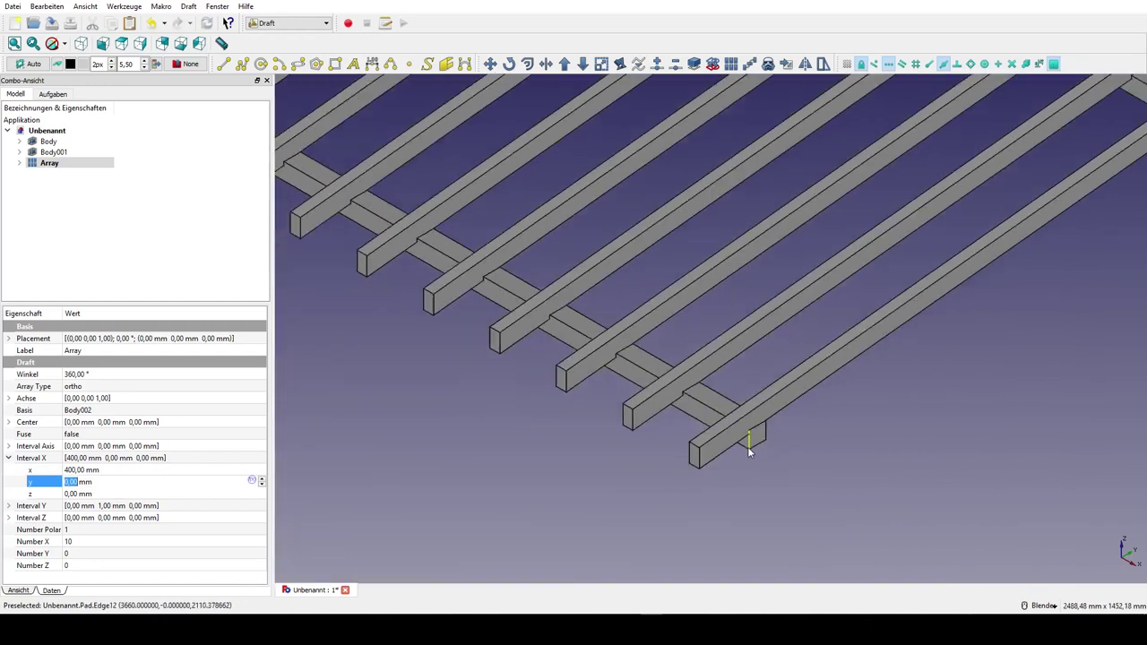
{"action": "scroll", "coordinate": [749, 453], "scroll_direction": "down", "scroll_amount": 2}
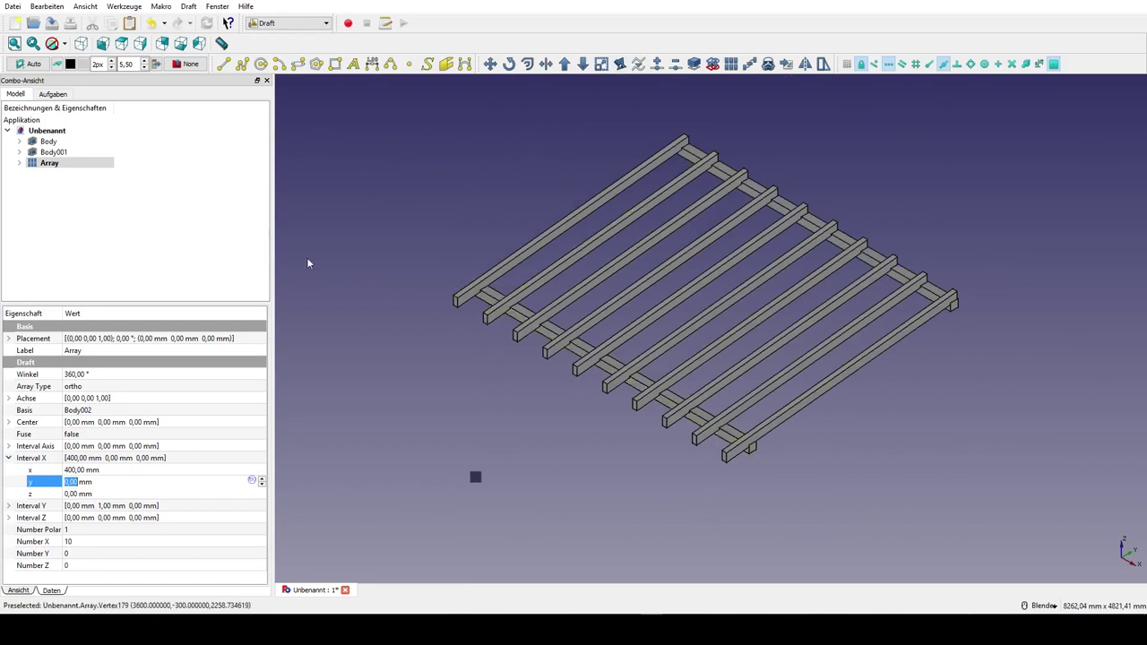
{"action": "left_click", "coordinate": [78, 222]}
In Part Design, create a new body with a sketch on XY_Plane, shown as wireframe.
{"action": "left_click", "coordinate": [287, 22]}
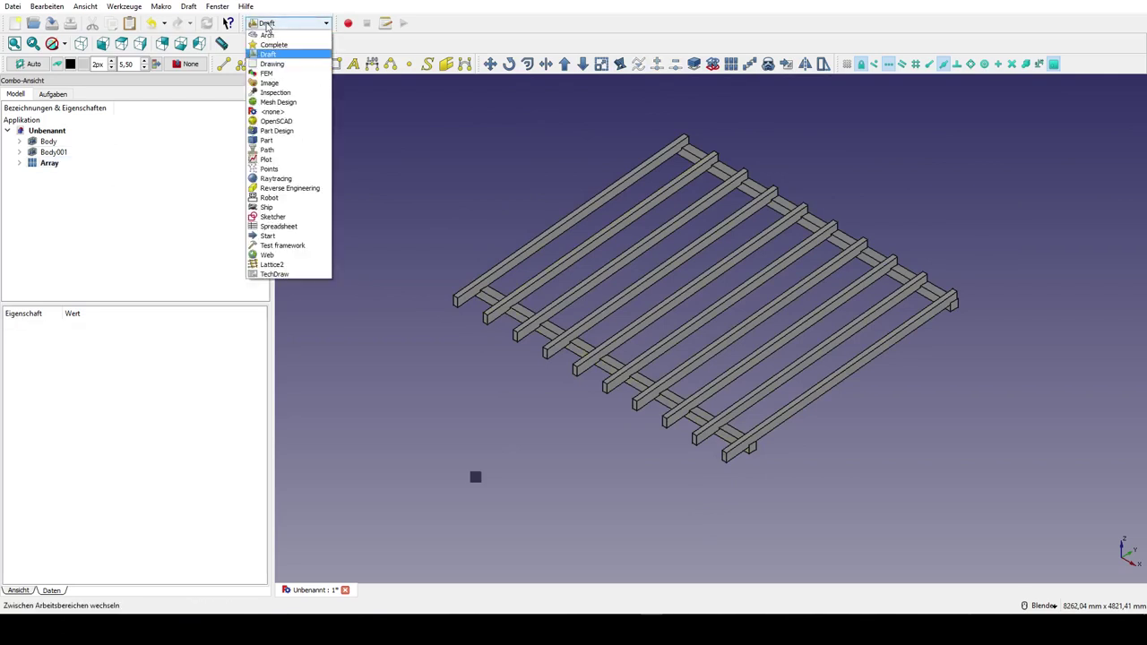
{"action": "left_click", "coordinate": [285, 131]}
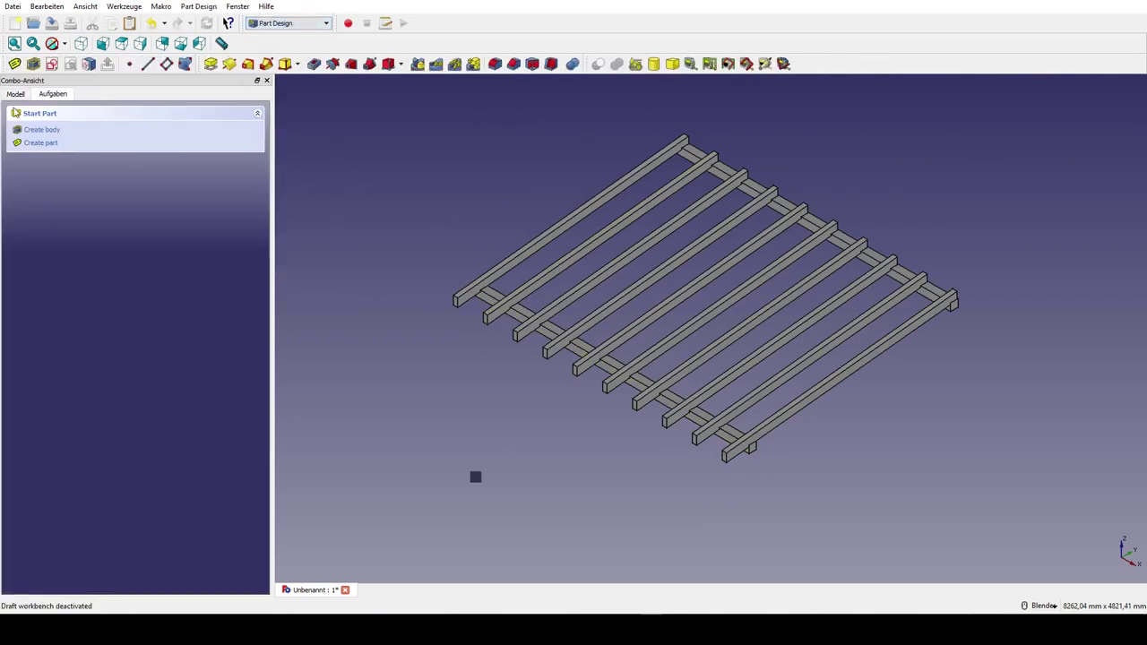
{"action": "left_click", "coordinate": [33, 64]}
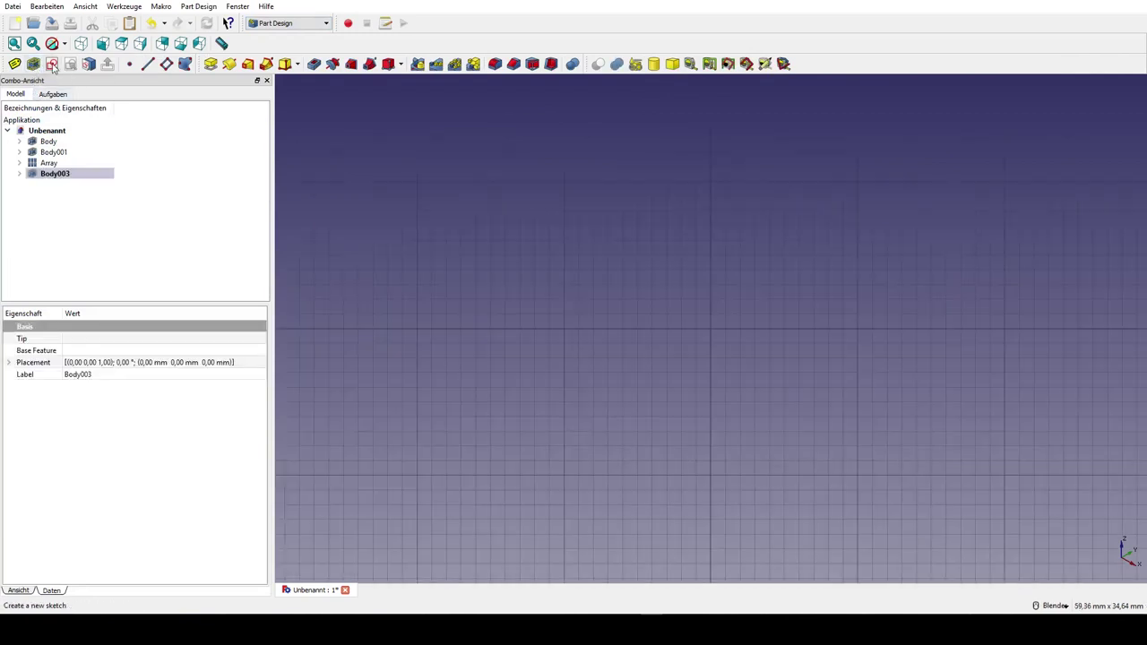
{"action": "left_click", "coordinate": [52, 64]}
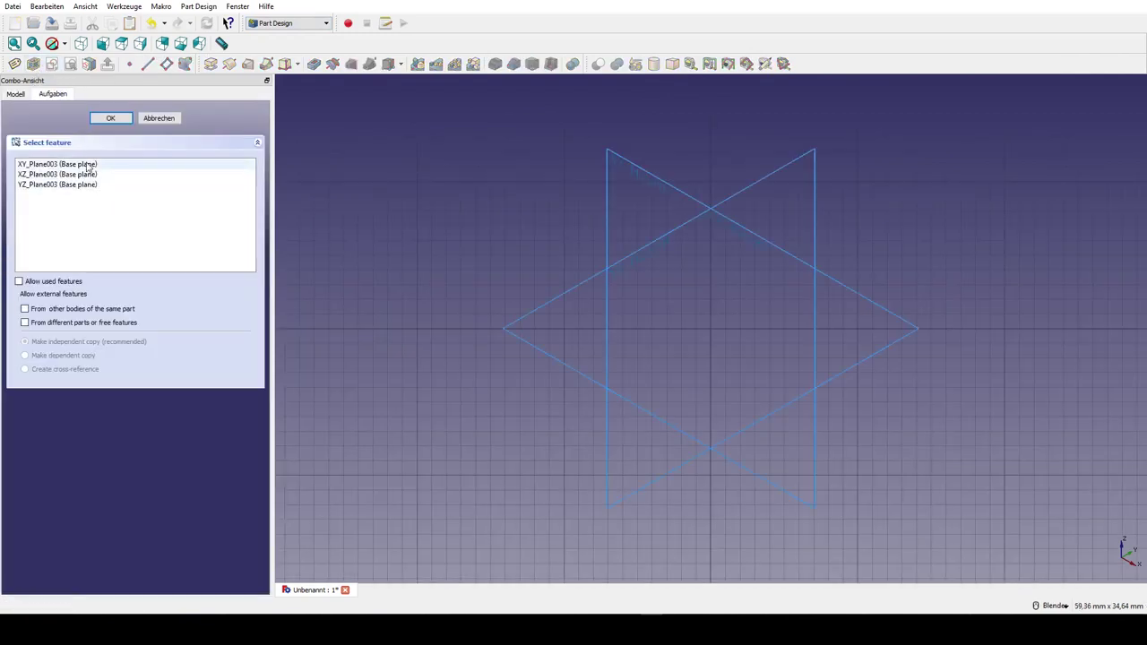
{"action": "left_click", "coordinate": [89, 165]}
{"action": "left_click", "coordinate": [110, 118]}
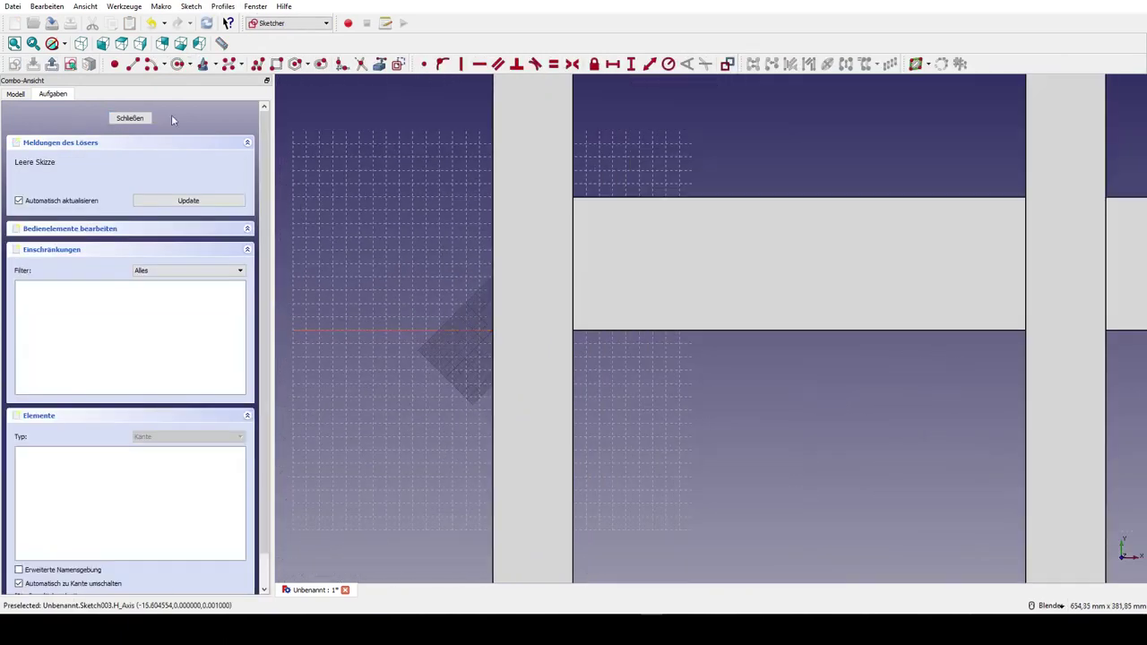
{"action": "left_click", "coordinate": [67, 46]}
{"action": "left_click", "coordinate": [85, 100]}
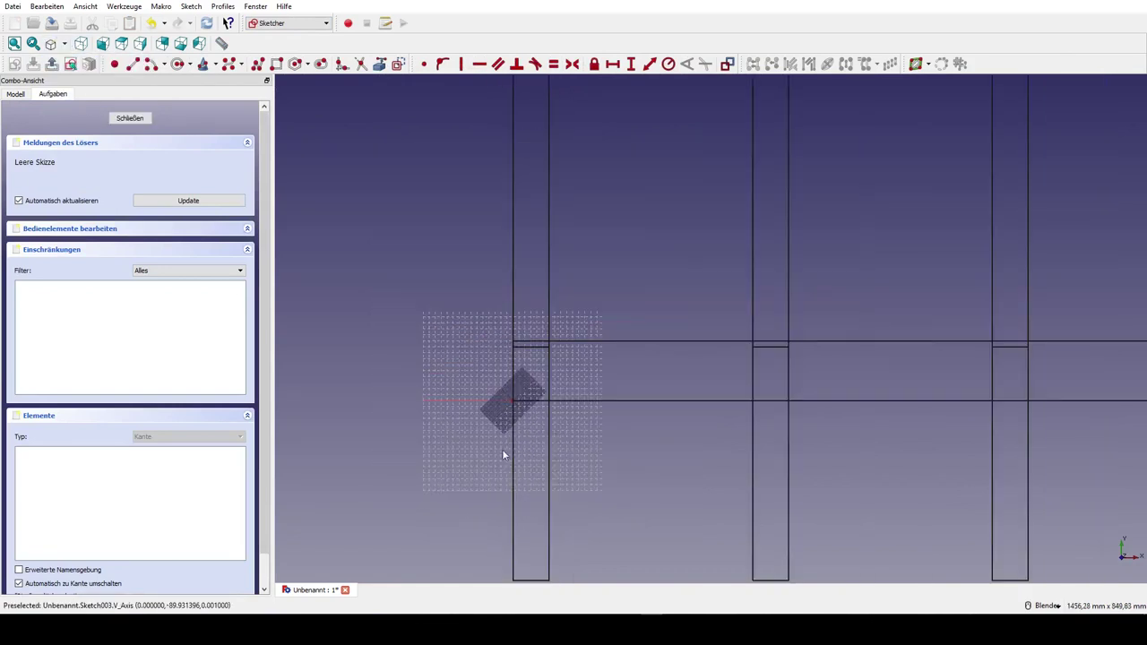
Draw a rectangle with equal 100 mm sides, offset 300 mm horizontally.
{"action": "left_click", "coordinate": [277, 64]}
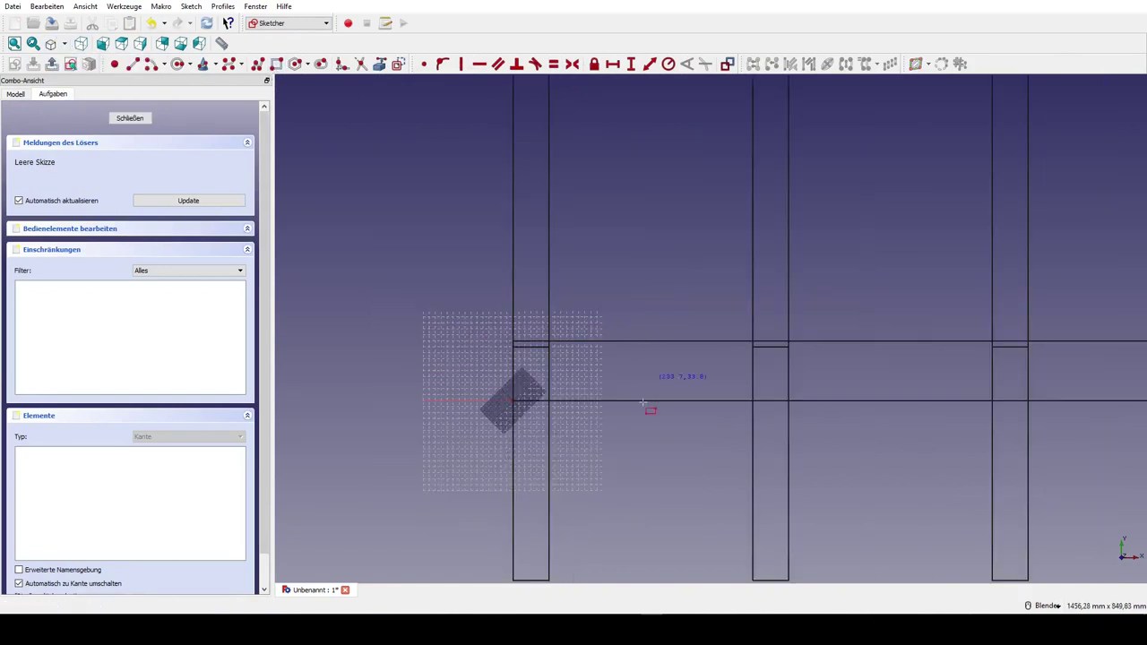
{"action": "left_click", "coordinate": [593, 399]}
{"action": "left_click", "coordinate": [656, 343]}
{"action": "key", "text": "Escape"}
{"action": "left_click", "coordinate": [639, 343]}
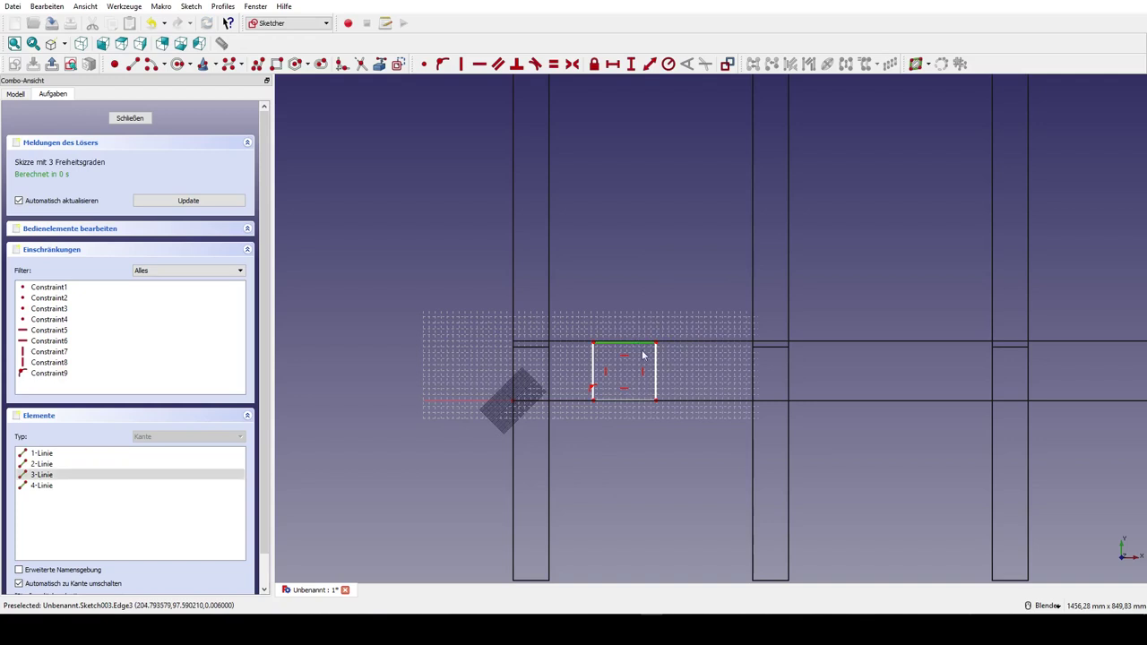
{"action": "left_click", "coordinate": [656, 373]}
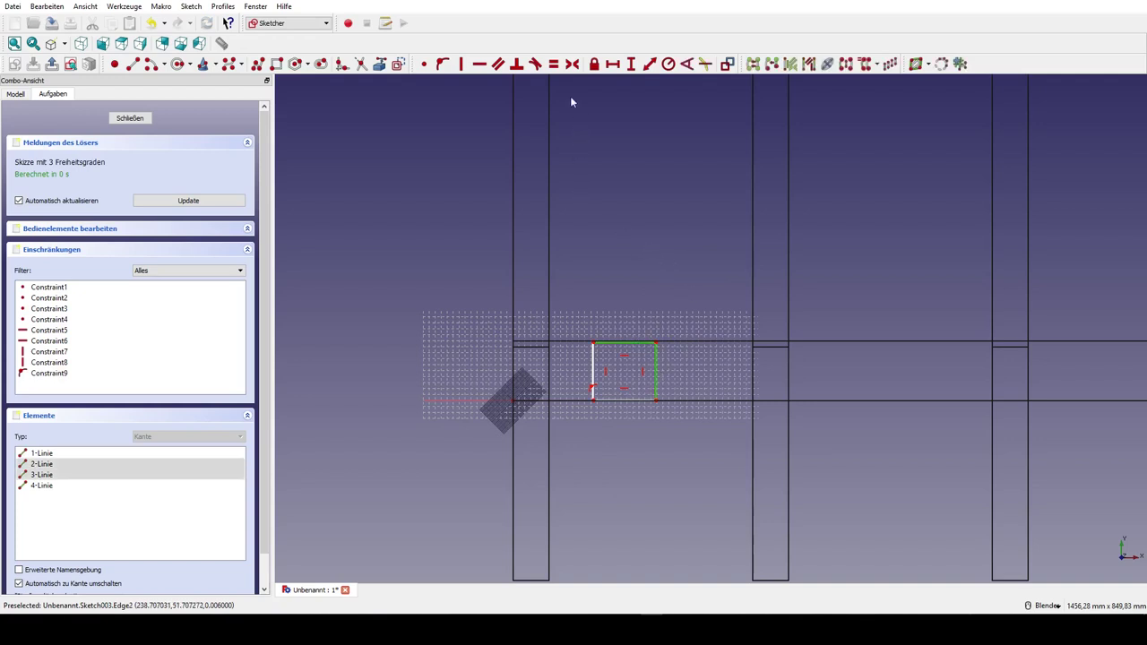
{"action": "left_click", "coordinate": [553, 64]}
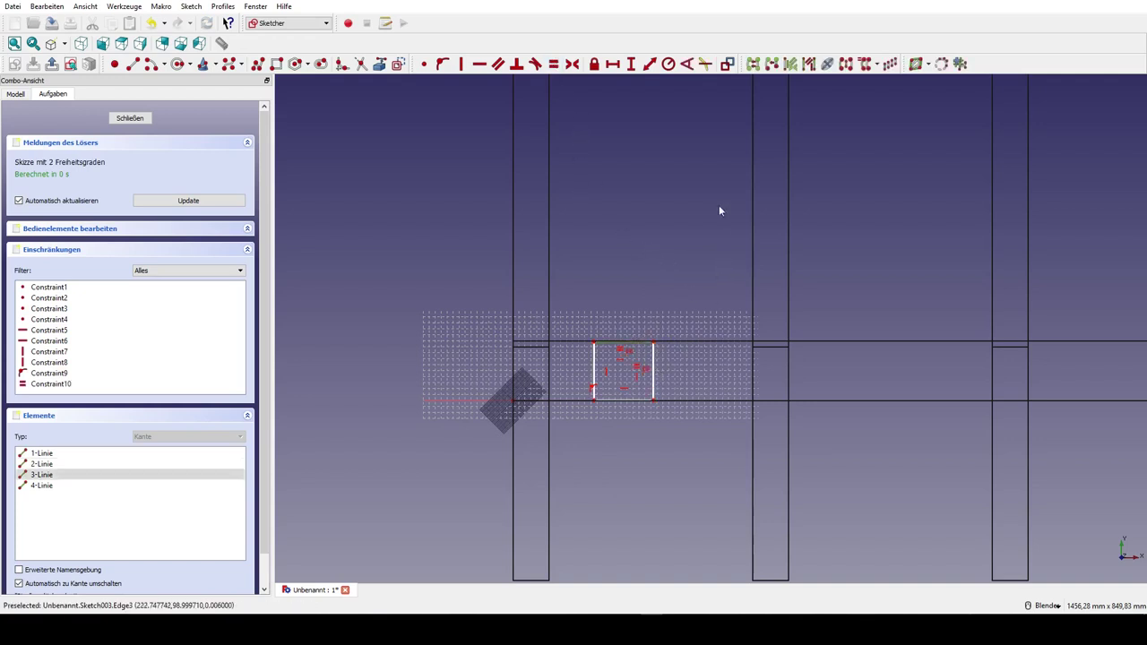
{"action": "type", "text": "100"}
{"action": "key", "text": "Return"}
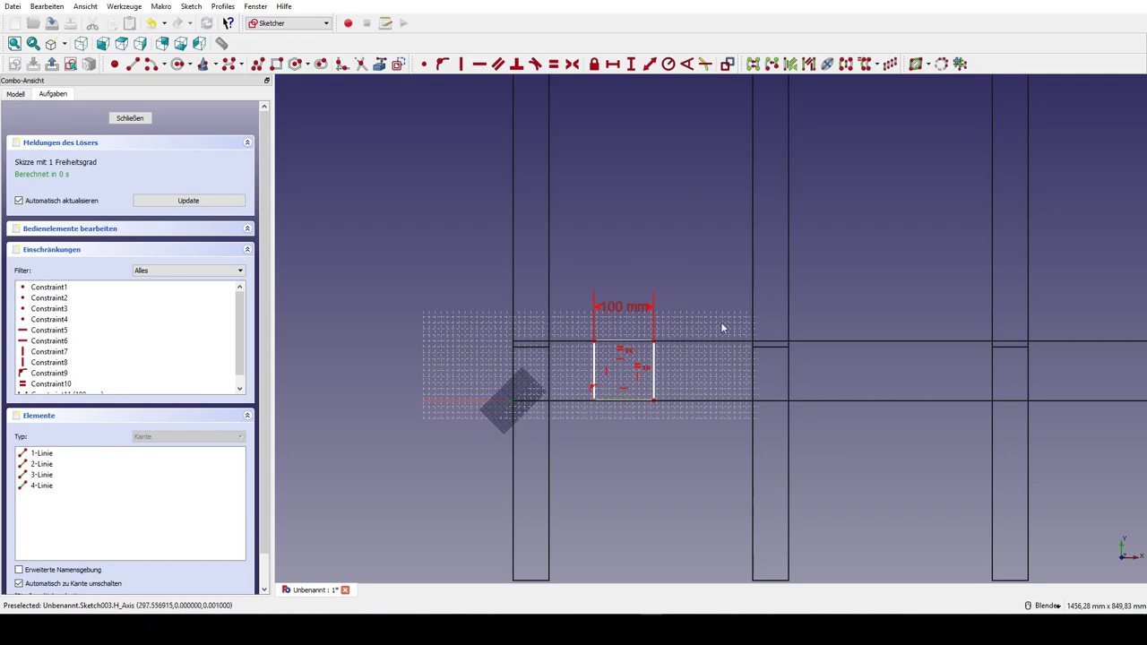
{"action": "left_click", "coordinate": [612, 64]}
{"action": "type", "text": "300"}
{"action": "key", "text": "Return"}
Pad the square sketch into the vertical post Pad003.
{"action": "left_click", "coordinate": [126, 120]}
{"action": "left_click", "coordinate": [214, 64]}
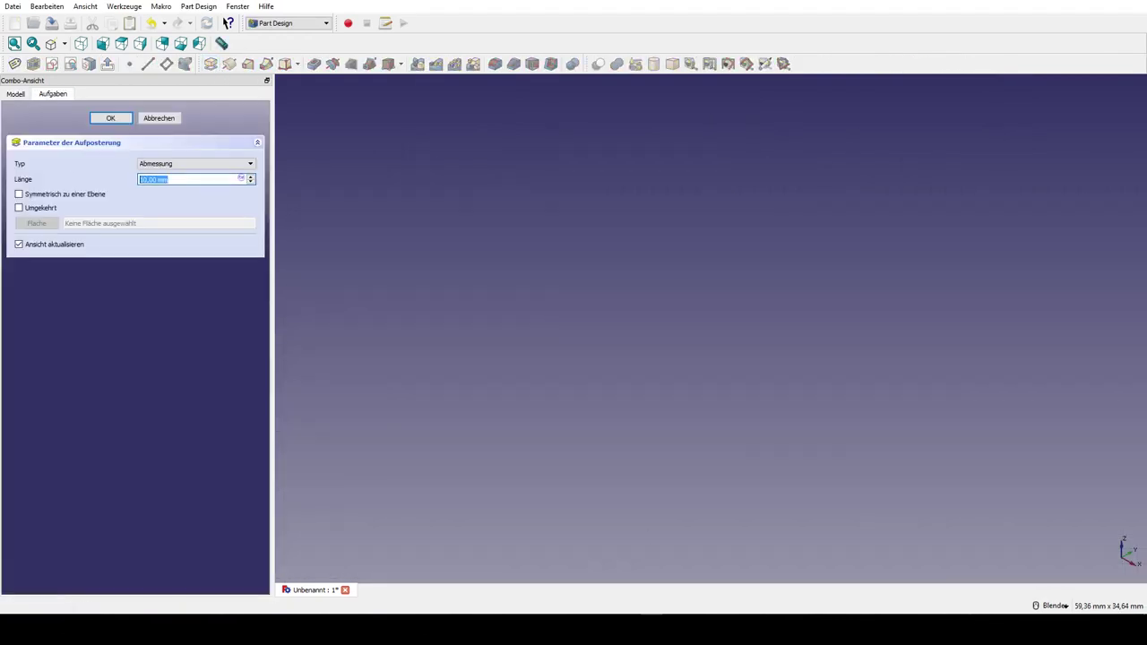
{"action": "type", "text": "2"}
{"action": "left_click", "coordinate": [110, 117]}
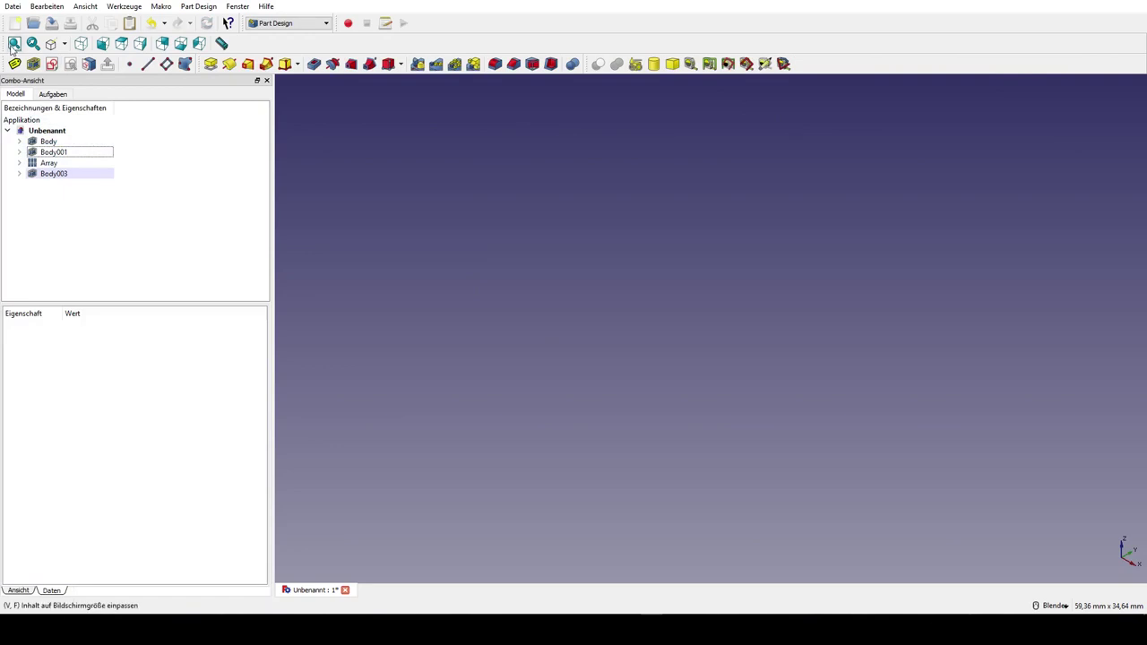
Fit the whole pergola in view, restore normal shaded display, and select Body003.
{"action": "left_click", "coordinate": [15, 43]}
{"action": "scroll", "coordinate": [555, 302], "scroll_direction": "up", "scroll_amount": 2}
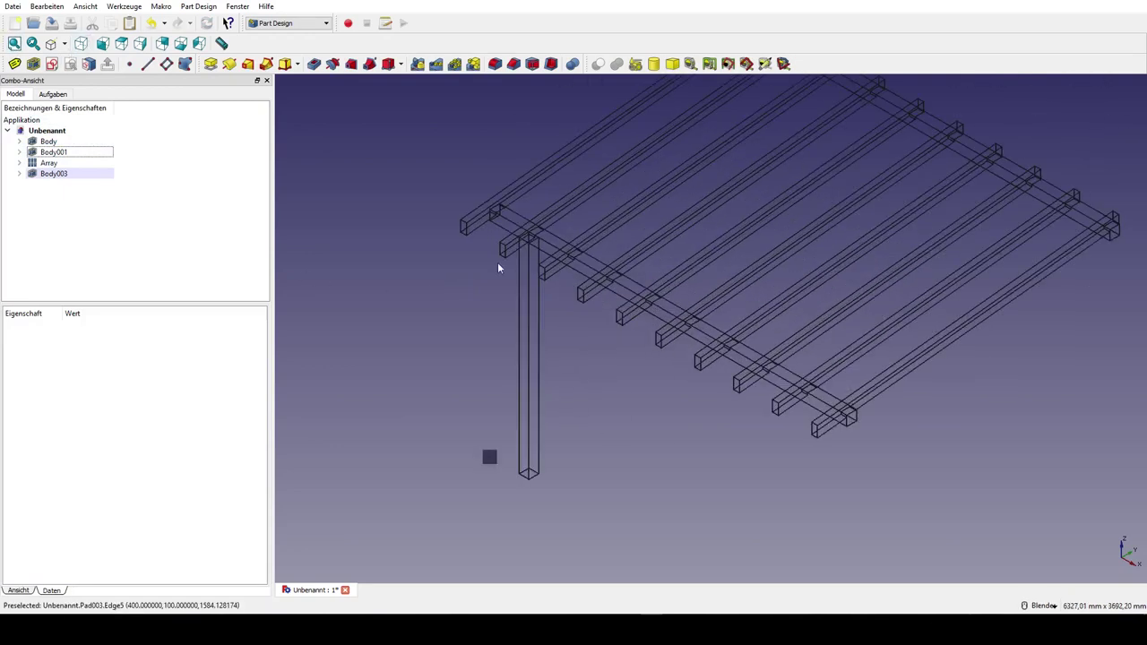
{"action": "left_click", "coordinate": [63, 43]}
{"action": "left_click", "coordinate": [75, 61]}
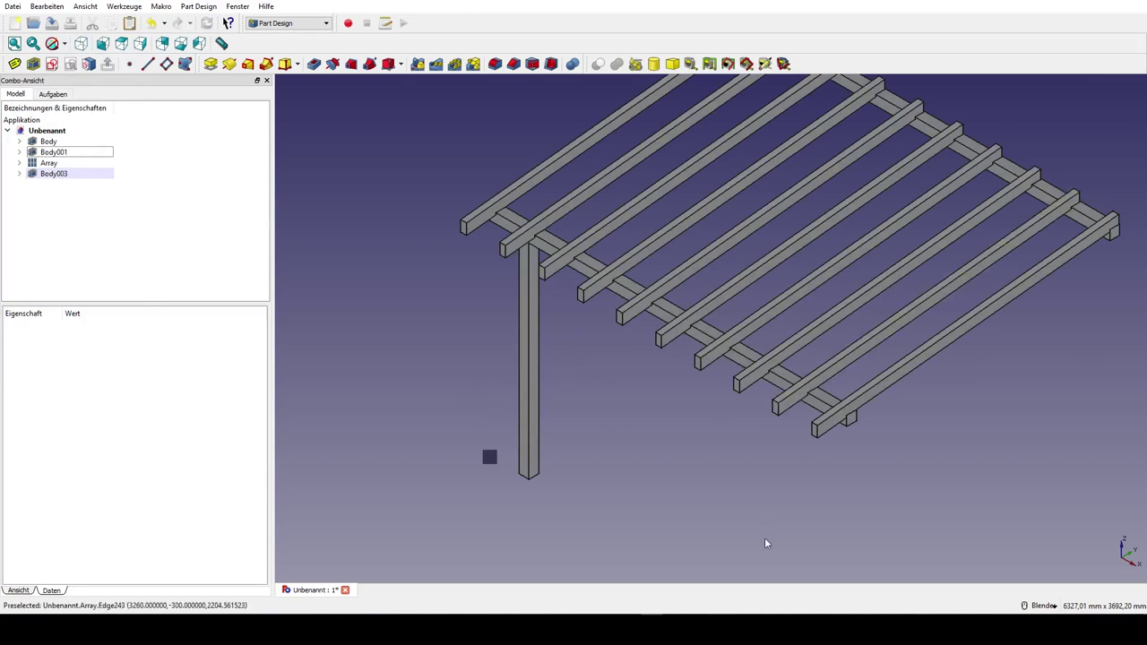
{"action": "left_click", "coordinate": [50, 175]}
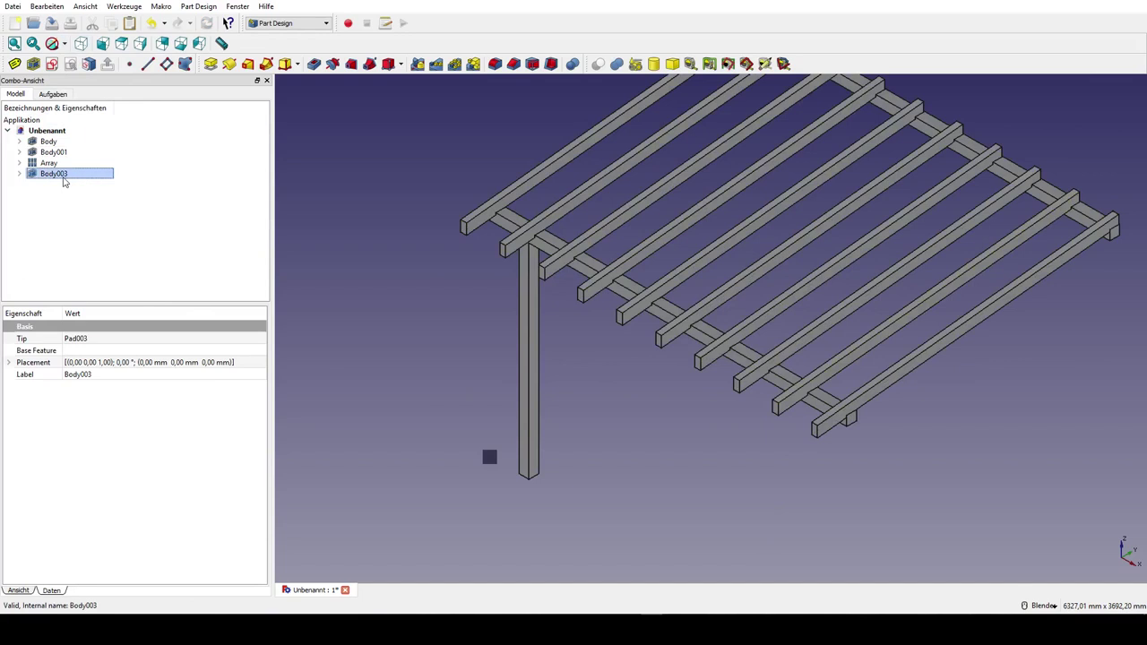
{"action": "left_click", "coordinate": [296, 23]}
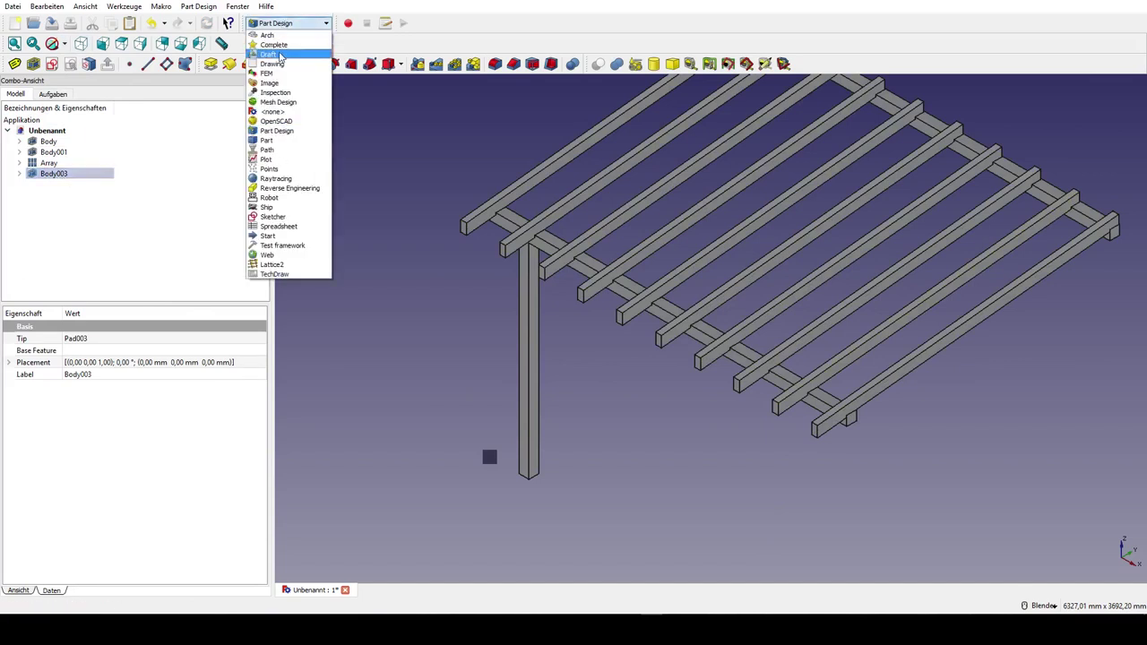
Array Body003 in Draft with Y and Z counts 0 and 2960 mm X spacing.
{"action": "left_click", "coordinate": [269, 55]}
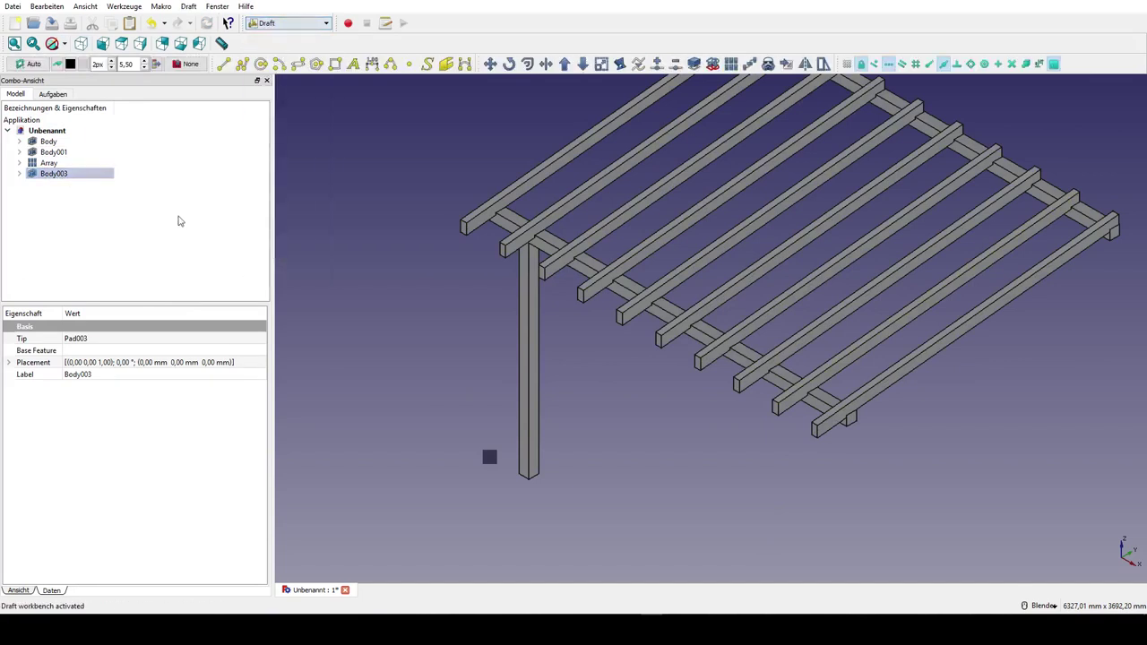
{"action": "left_click", "coordinate": [730, 64]}
{"action": "left_click", "coordinate": [80, 554]}
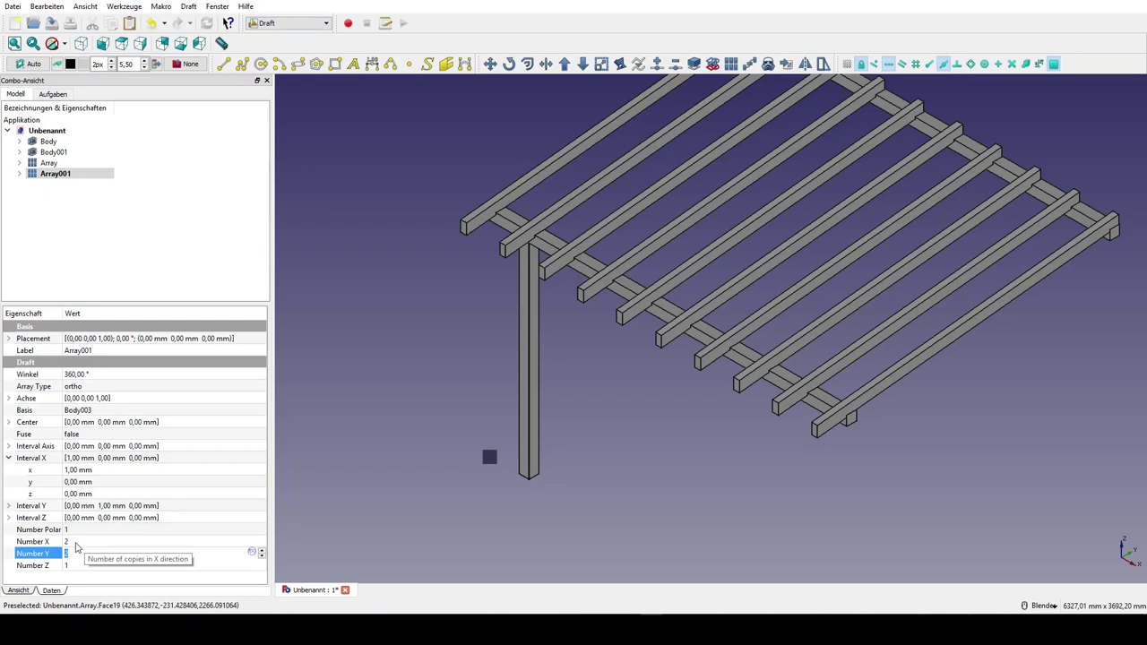
{"action": "type", "text": "0"}
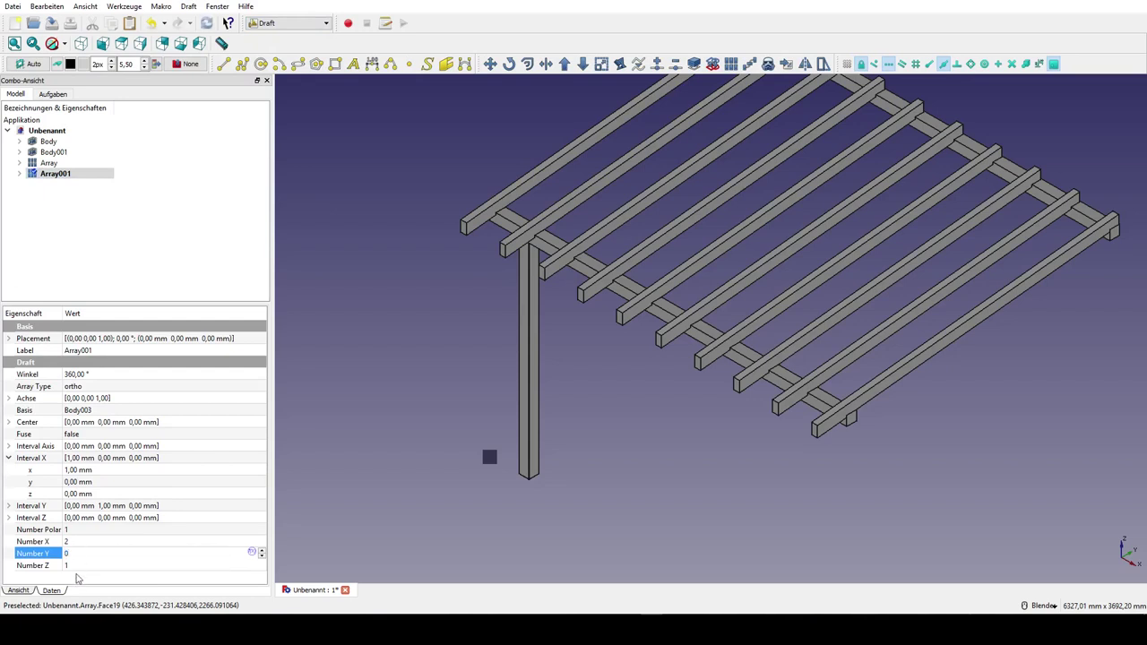
{"action": "key", "text": "Tab"}
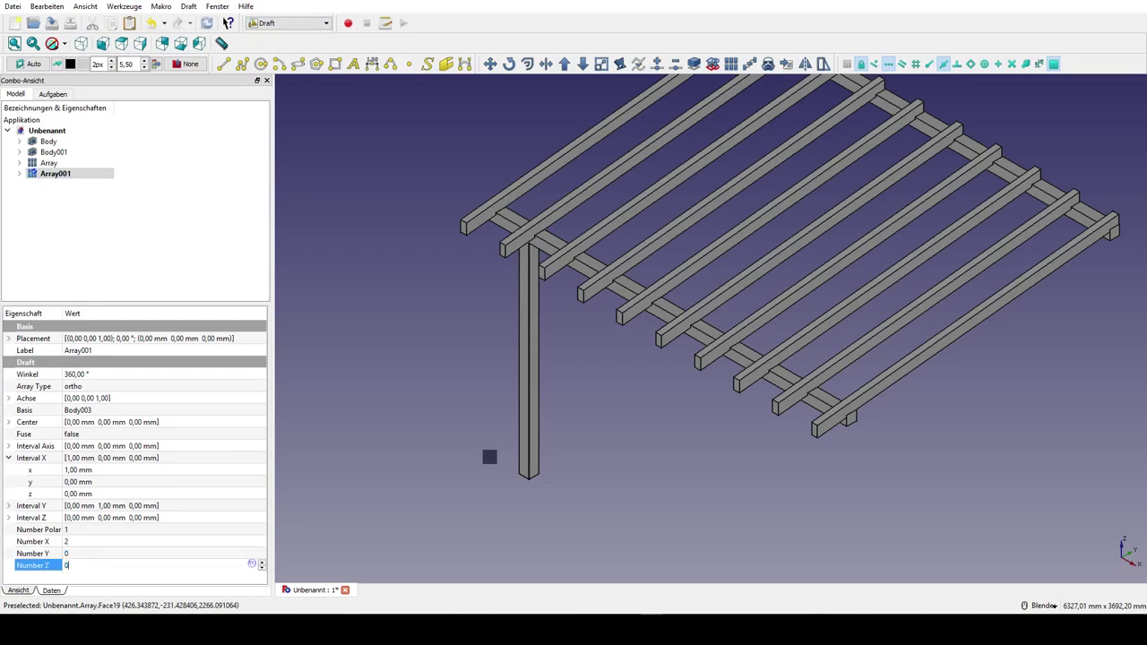
{"action": "left_click", "coordinate": [89, 471]}
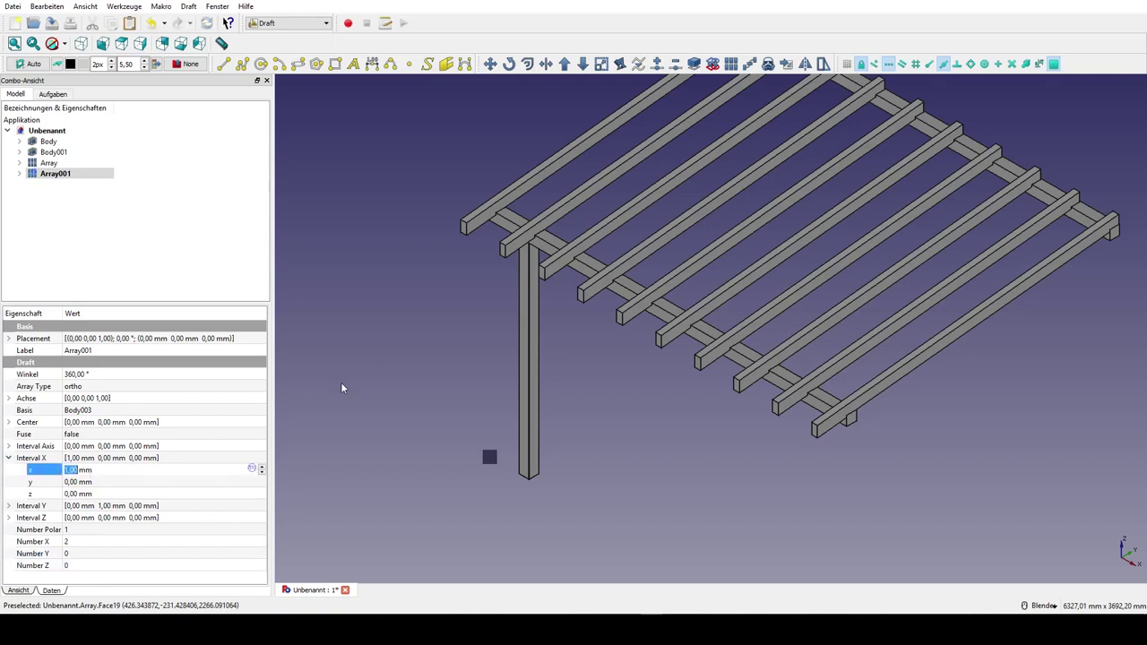
{"action": "type", "text": "296"}
{"action": "key", "text": "Tab"}
Orbit and zoom to inspect the two posts beneath the roof beams.
{"action": "middle_click_drag", "start_coordinate": [659, 420], "coordinate": [785, 343]}
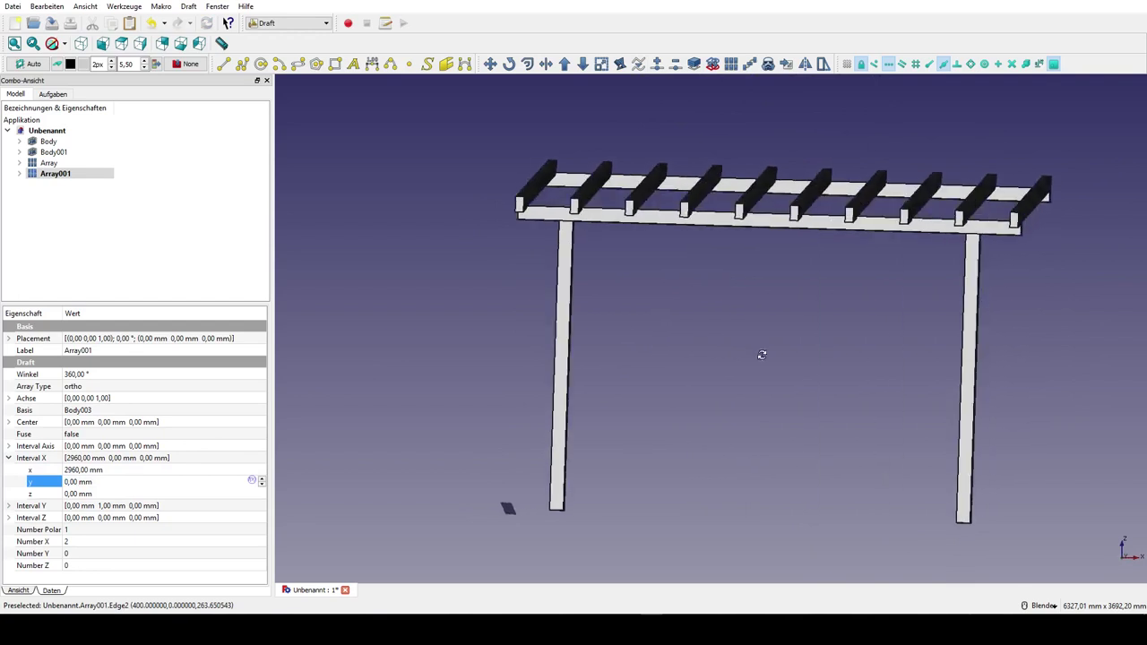
{"action": "middle_click_drag", "start_coordinate": [785, 343], "coordinate": [596, 379]}
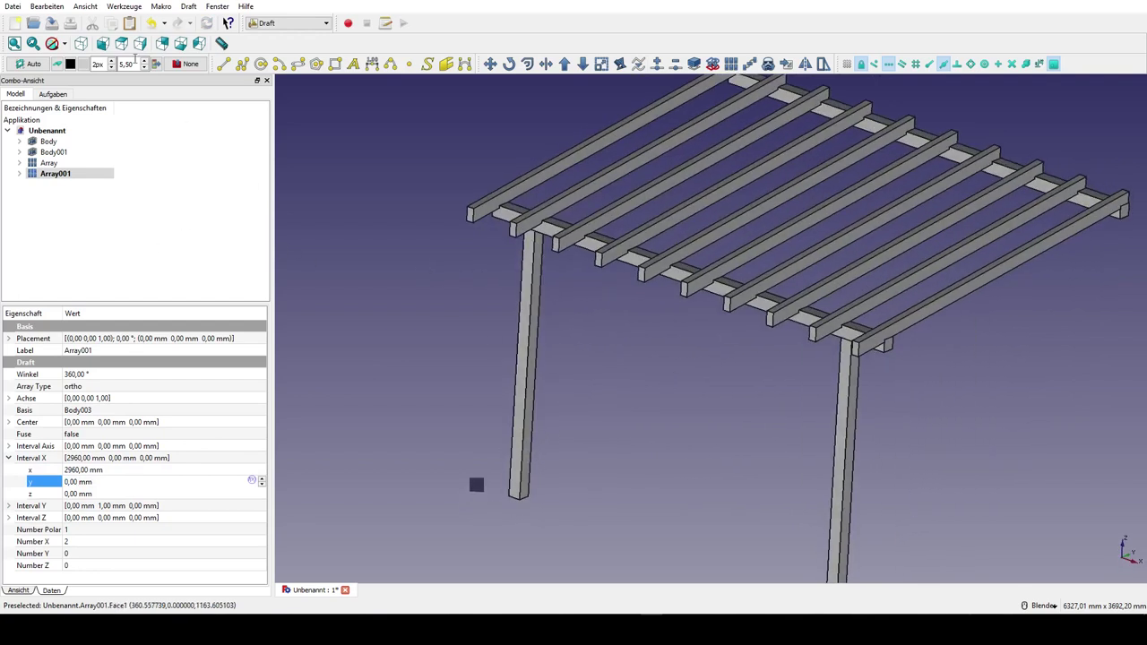
{"action": "scroll", "coordinate": [802, 340], "scroll_direction": "down", "scroll_amount": 2}
{"action": "scroll", "coordinate": [801, 340], "scroll_direction": "down", "scroll_amount": 2}
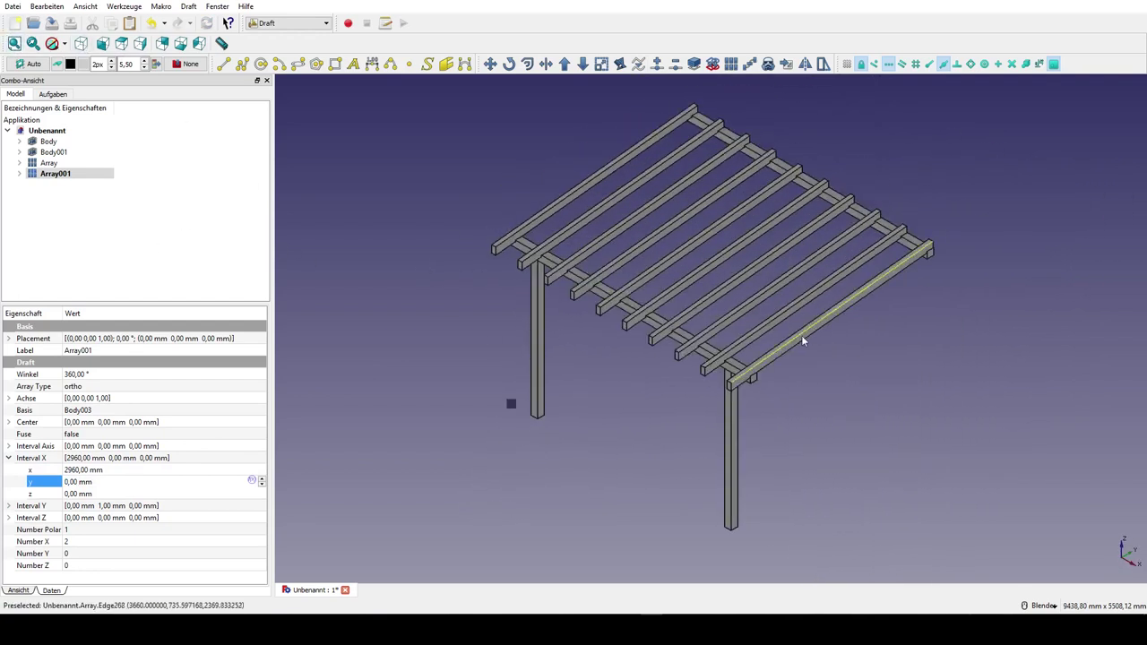
{"action": "scroll", "coordinate": [762, 324], "scroll_direction": "up", "scroll_amount": 2}
{"action": "scroll", "coordinate": [697, 339], "scroll_direction": "down", "scroll_amount": 2}
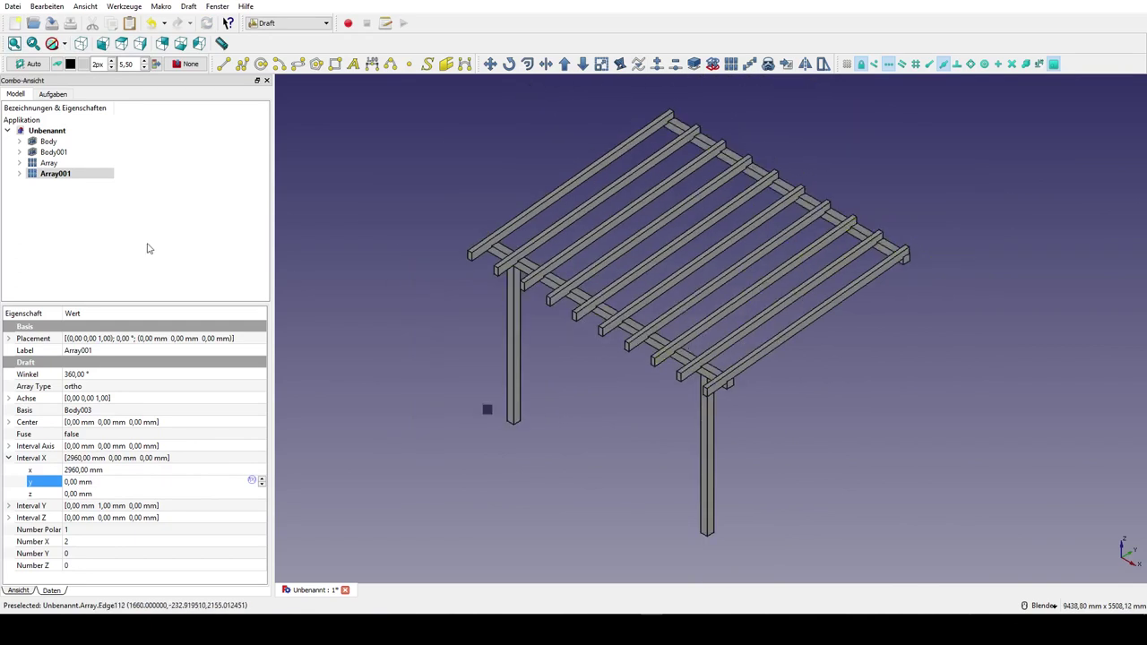
Select all pergola parts and fuse them with a Part Boolean Union into Fusion.
{"action": "left_click", "coordinate": [77, 230]}
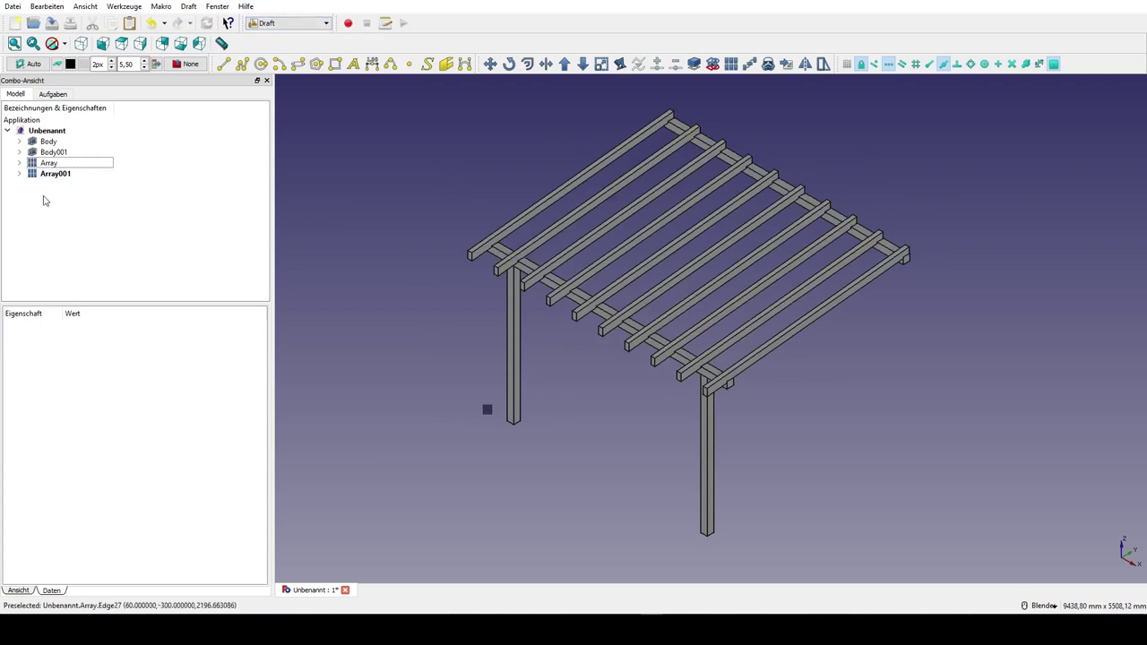
{"action": "key", "text": "ctrl+a"}
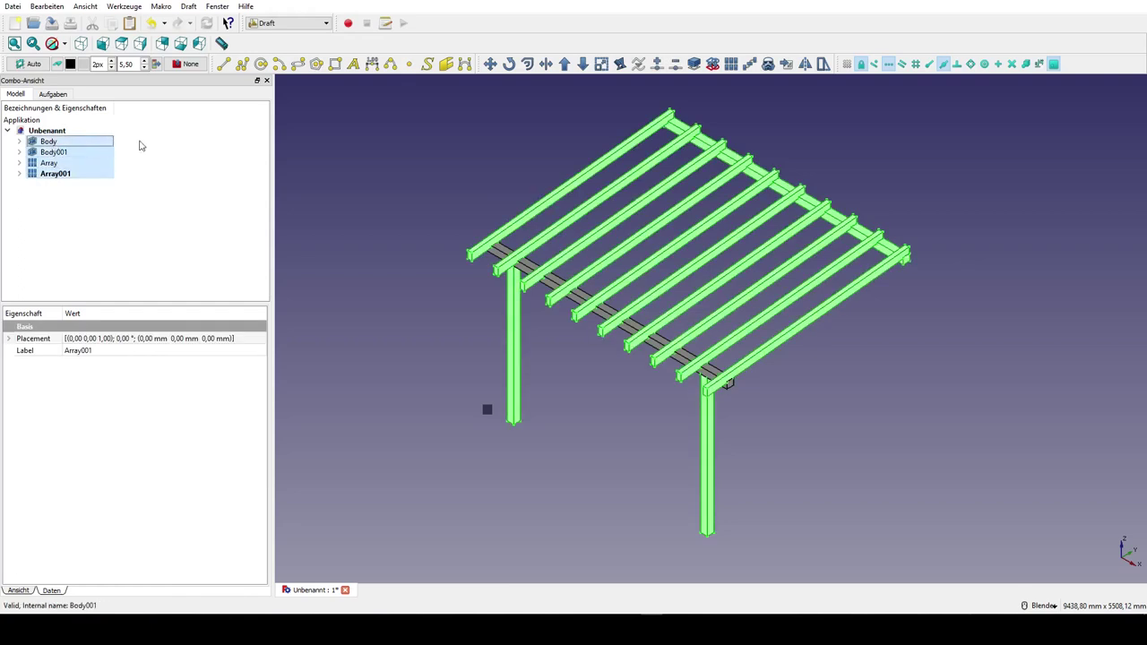
{"action": "left_click", "coordinate": [302, 25]}
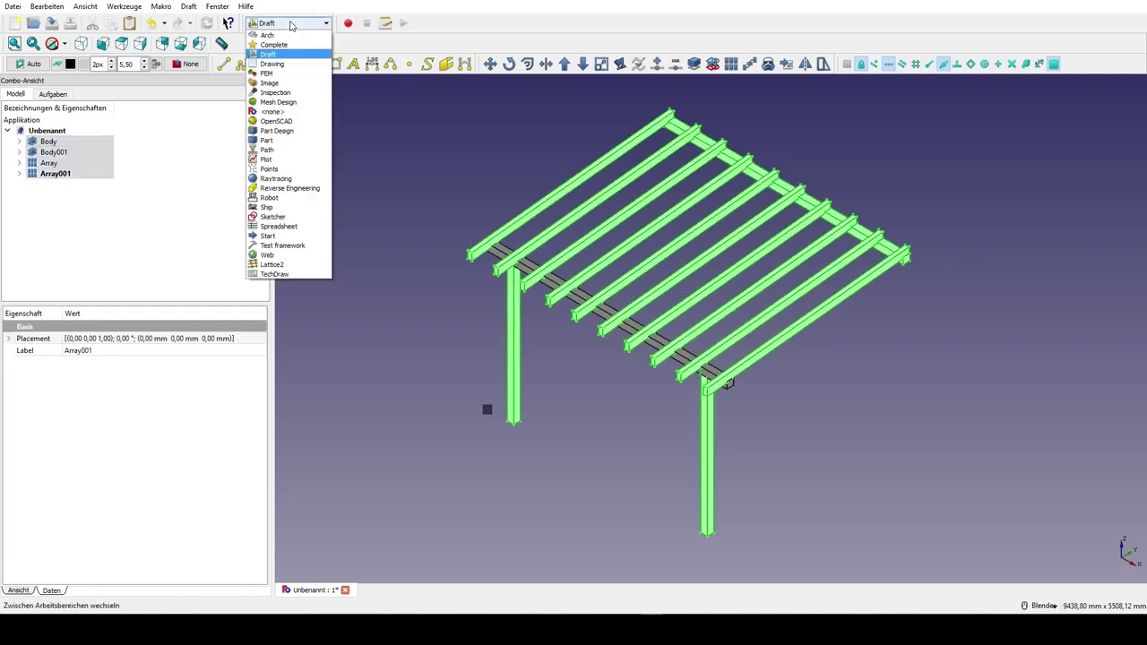
{"action": "left_click", "coordinate": [287, 141]}
{"action": "left_click", "coordinate": [388, 63]}
{"action": "left_click", "coordinate": [52, 142]}
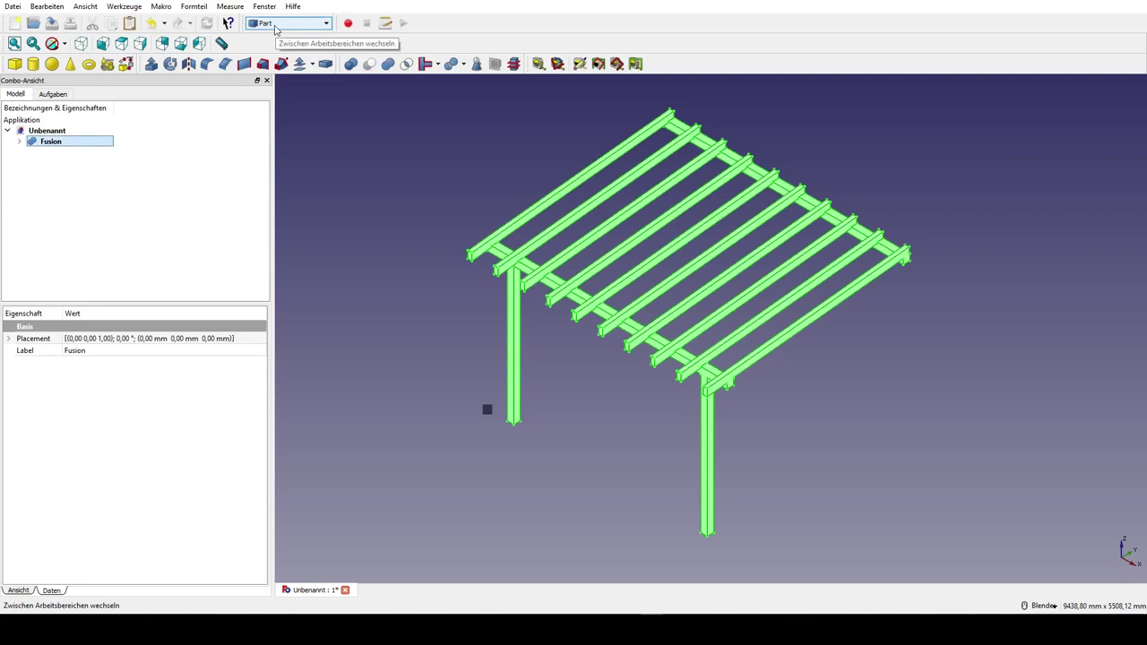
Switch to the FEM workbench and add a new Analysis.
{"action": "left_click", "coordinate": [275, 23]}
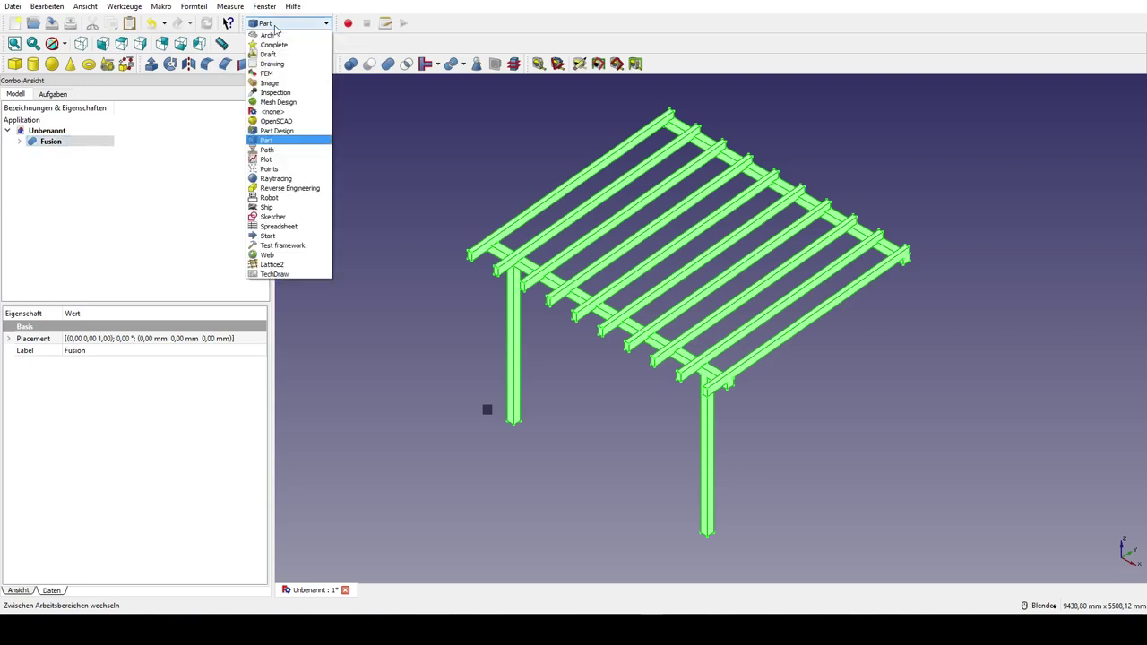
{"action": "left_click", "coordinate": [279, 81]}
{"action": "left_click", "coordinate": [33, 64]}
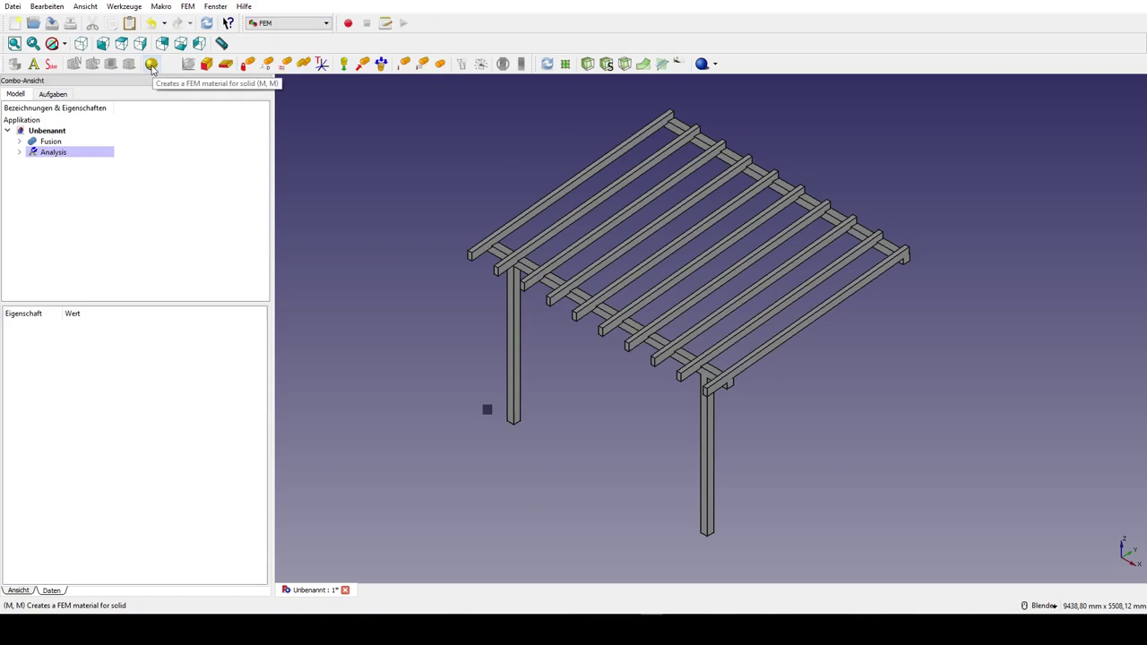
Assign the Wood-Generic solid material (700 kg/m^3, 10000 MPa) and expand the Analysis tree.
{"action": "left_click", "coordinate": [151, 64]}
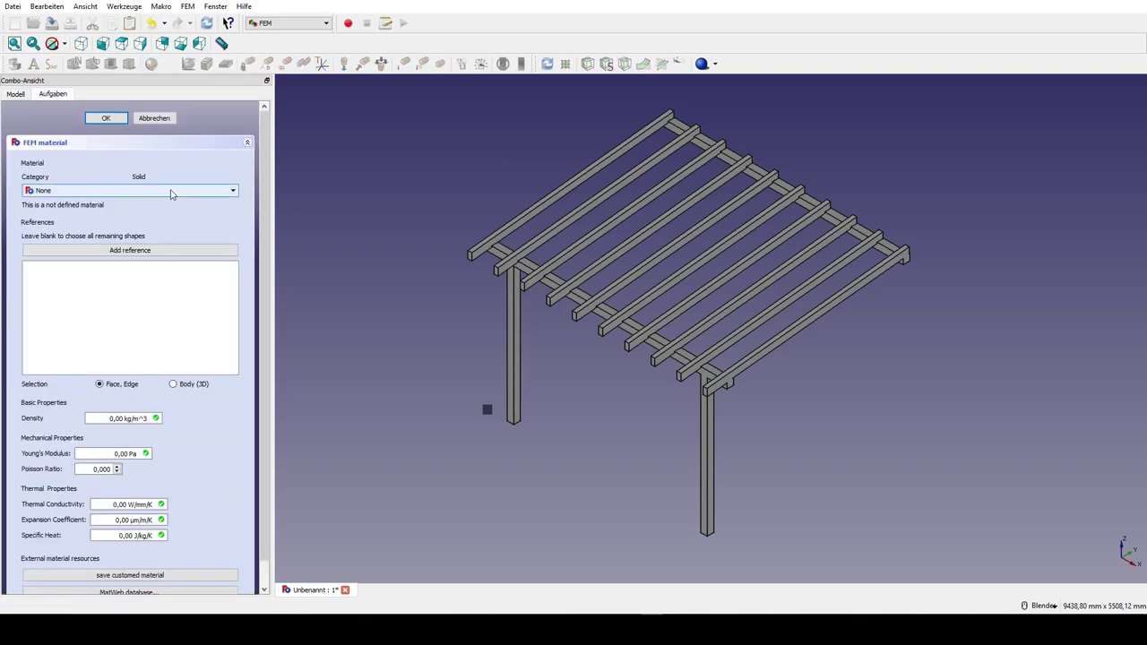
{"action": "left_click", "coordinate": [172, 193]}
{"action": "left_click", "coordinate": [135, 259]}
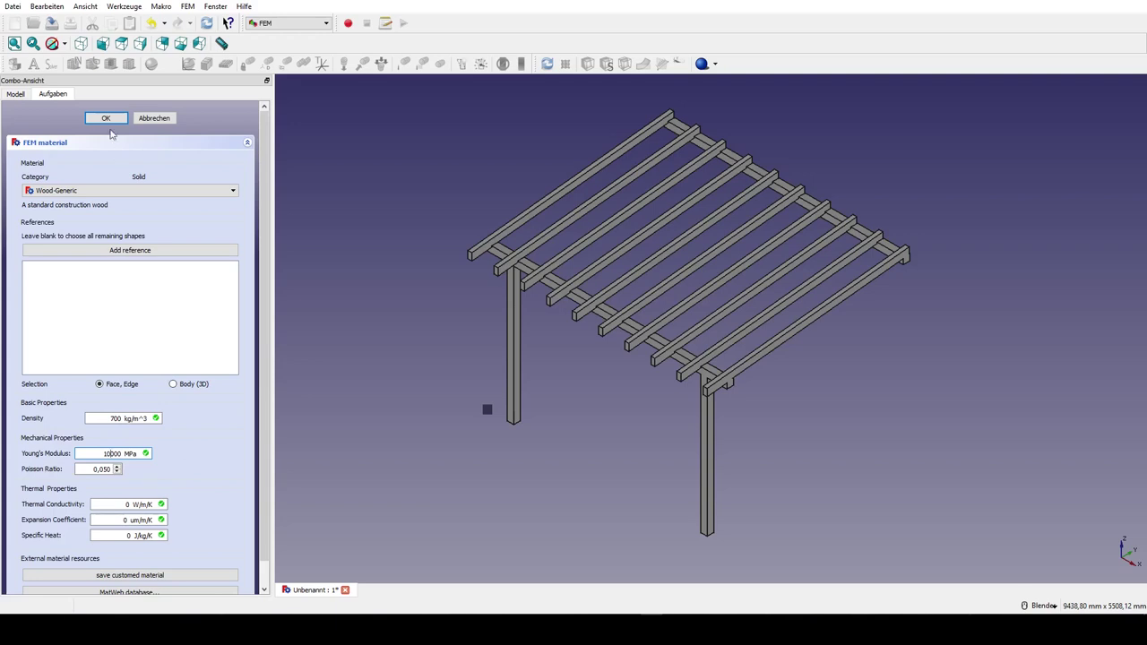
{"action": "left_click", "coordinate": [106, 117]}
{"action": "left_click", "coordinate": [19, 152]}
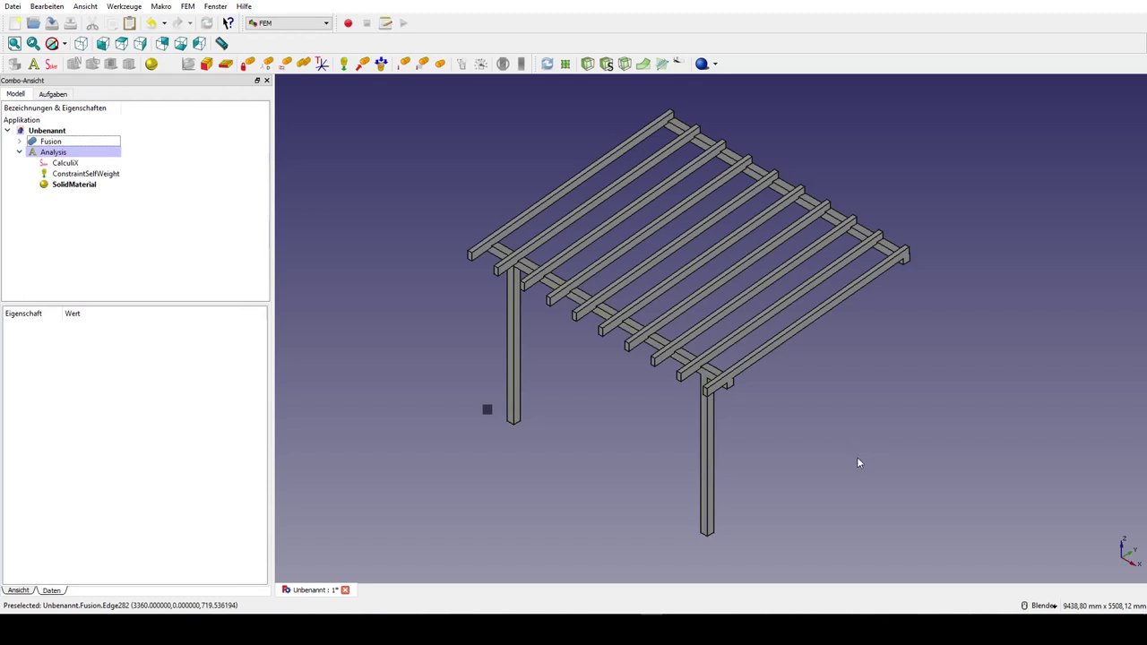
Fix the post bases and long beam face (Face77, Face81, Face3) in x, y and z.
{"action": "mouse_move", "coordinate": [858, 463]}
{"action": "middle_mouse_down"}
{"action": "mouse_move", "coordinate": [628, 323]}
{"action": "mouse_move", "coordinate": [555, 296]}
{"action": "middle_mouse_up"}
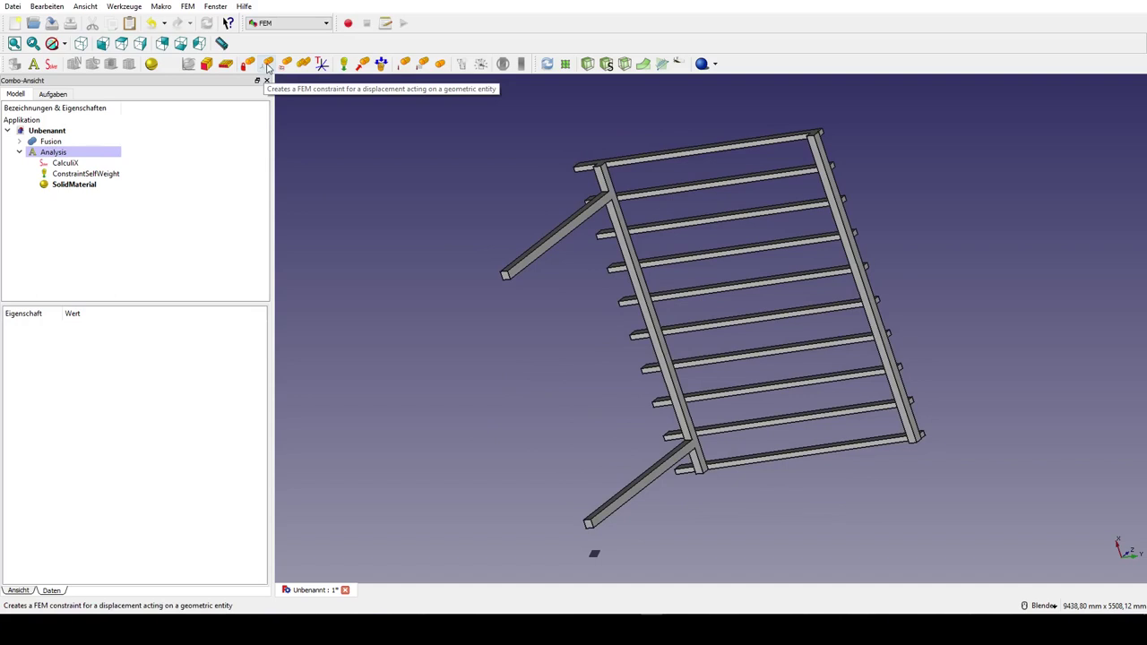
{"action": "left_click", "coordinate": [267, 64]}
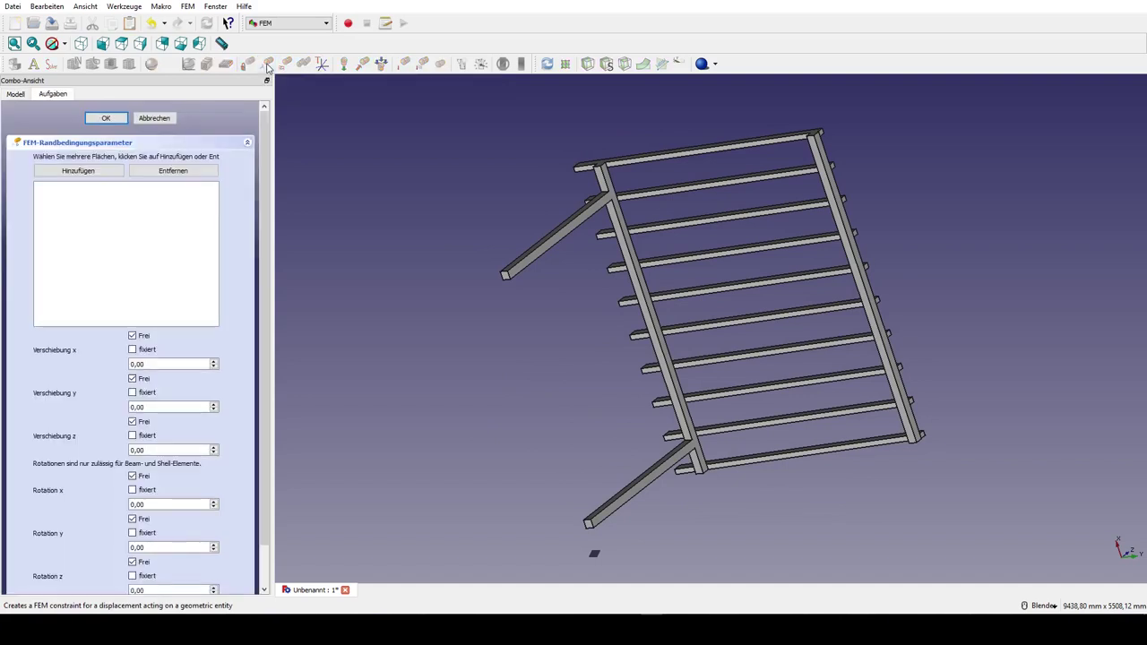
{"action": "left_click", "coordinate": [504, 277]}
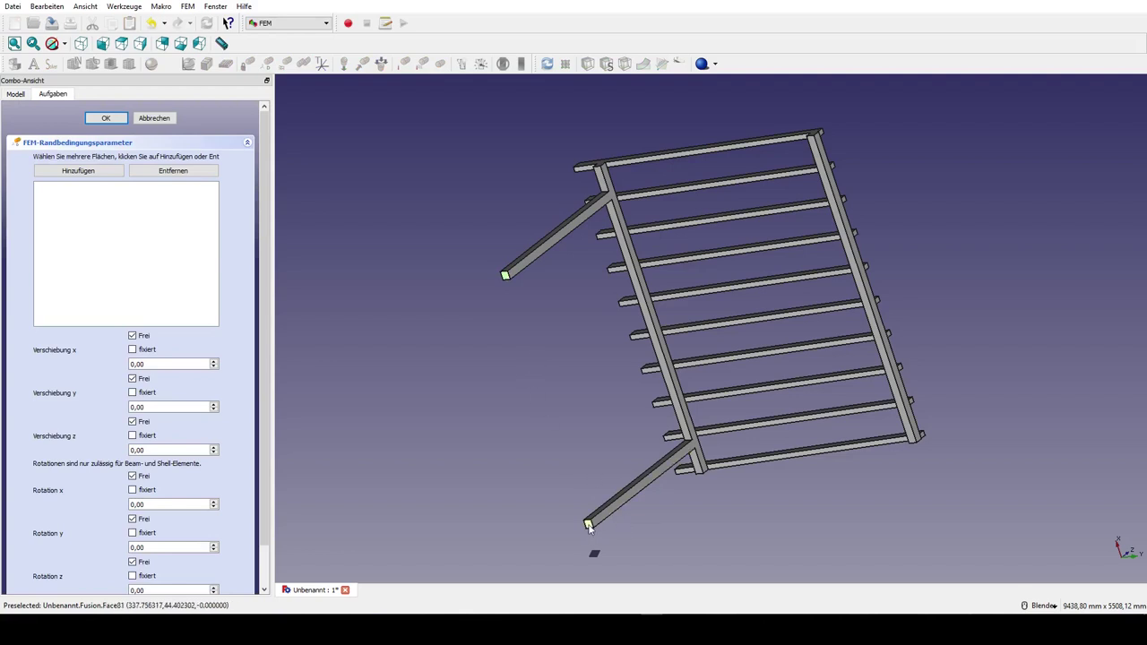
{"action": "left_click", "coordinate": [899, 368]}
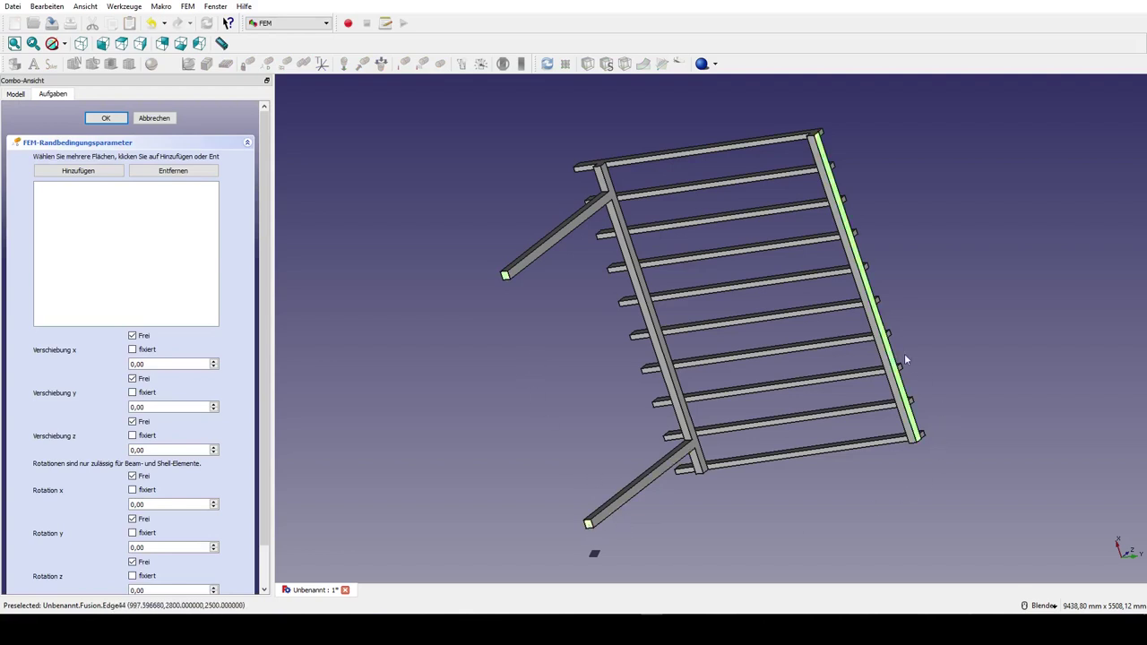
{"action": "left_click", "coordinate": [76, 173]}
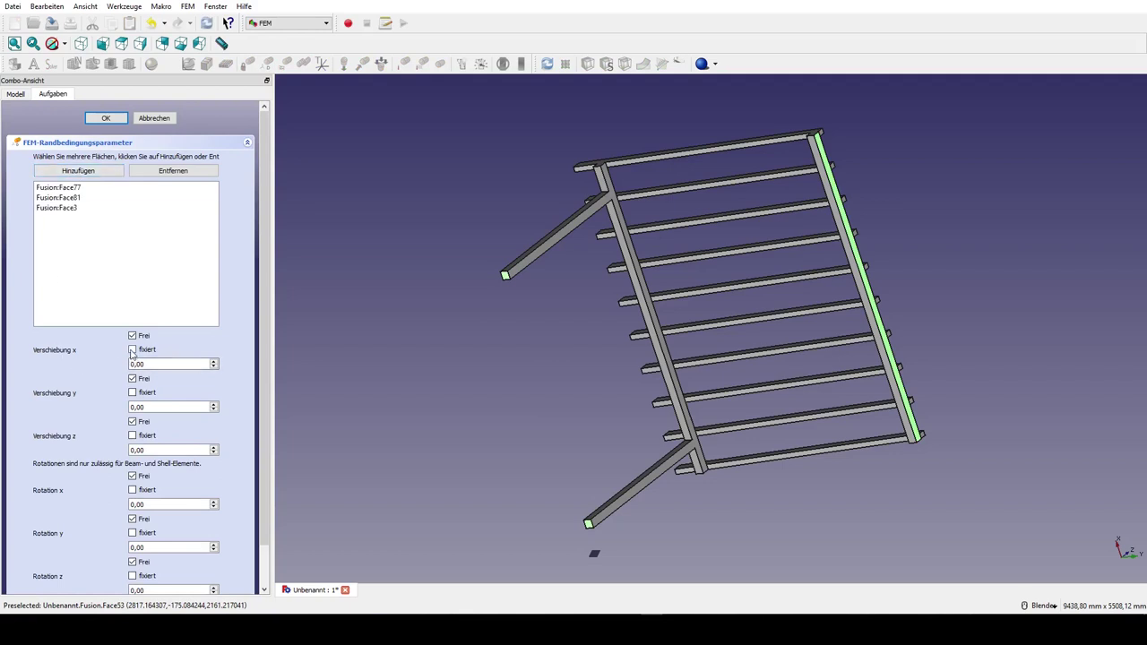
{"action": "left_click", "coordinate": [133, 351]}
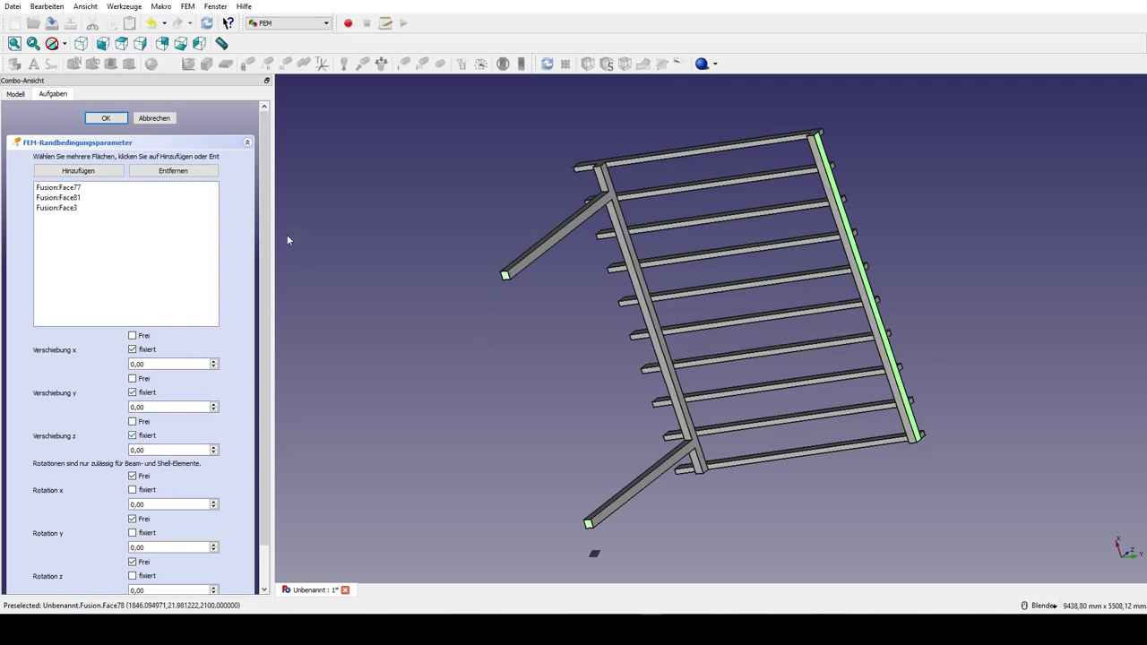
{"action": "left_click", "coordinate": [106, 117]}
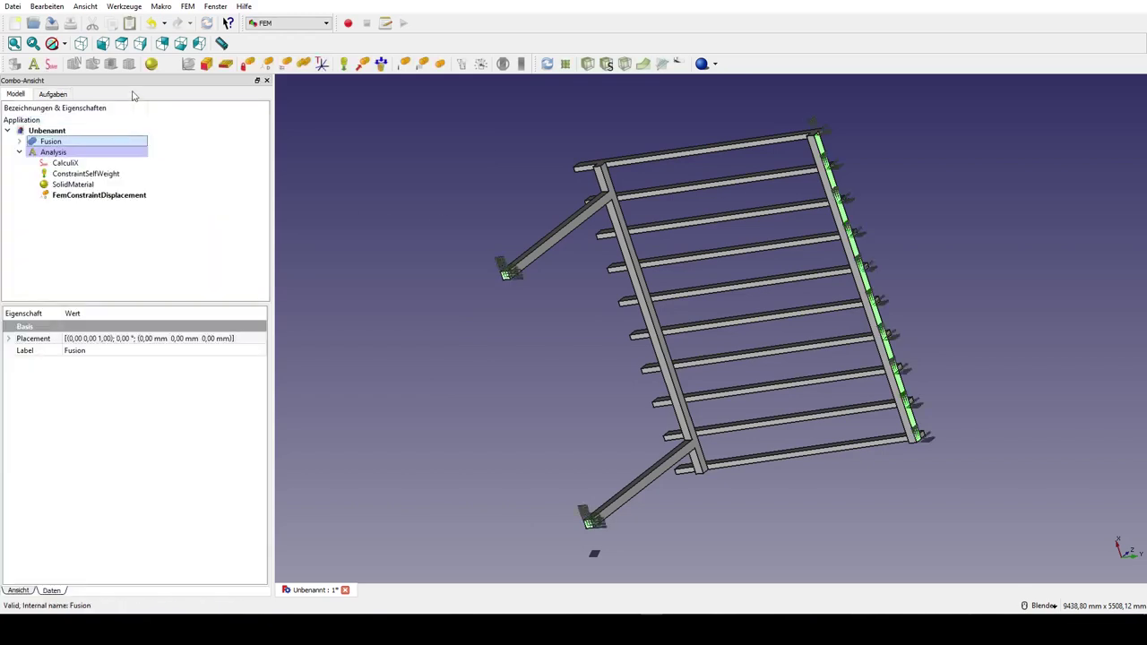
In isometric view, select the Fusion body and mesh it with GMSH at 50 mm max element size.
{"action": "key", "text": "0"}
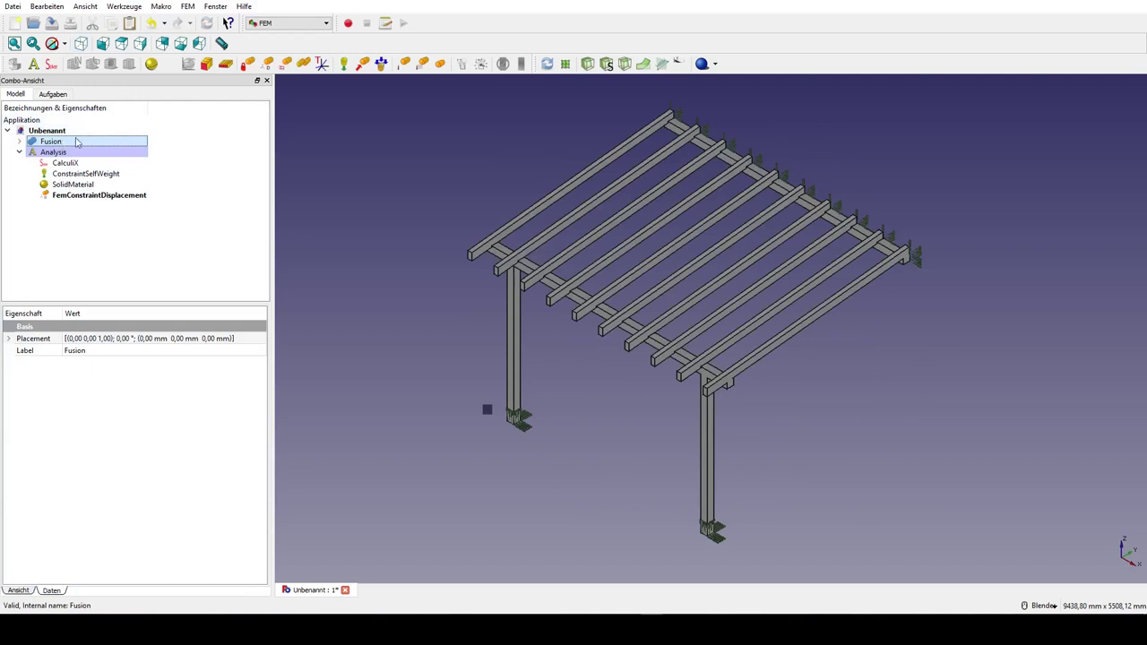
{"action": "left_click", "coordinate": [85, 242]}
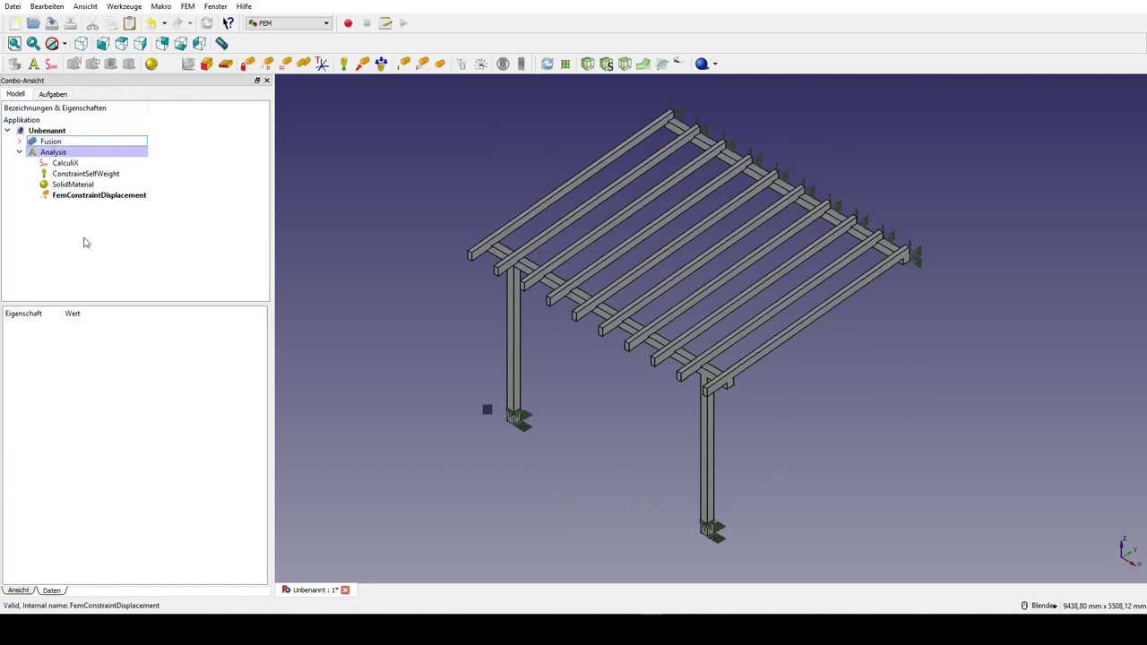
{"action": "key", "text": "space"}
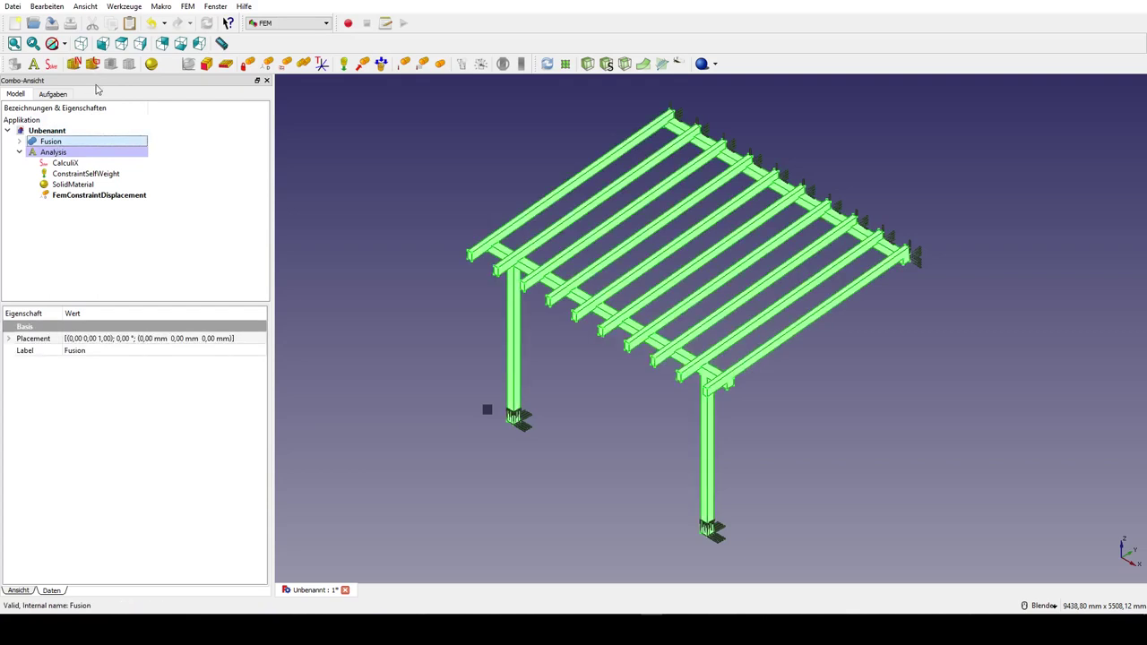
{"action": "left_click", "coordinate": [92, 64]}
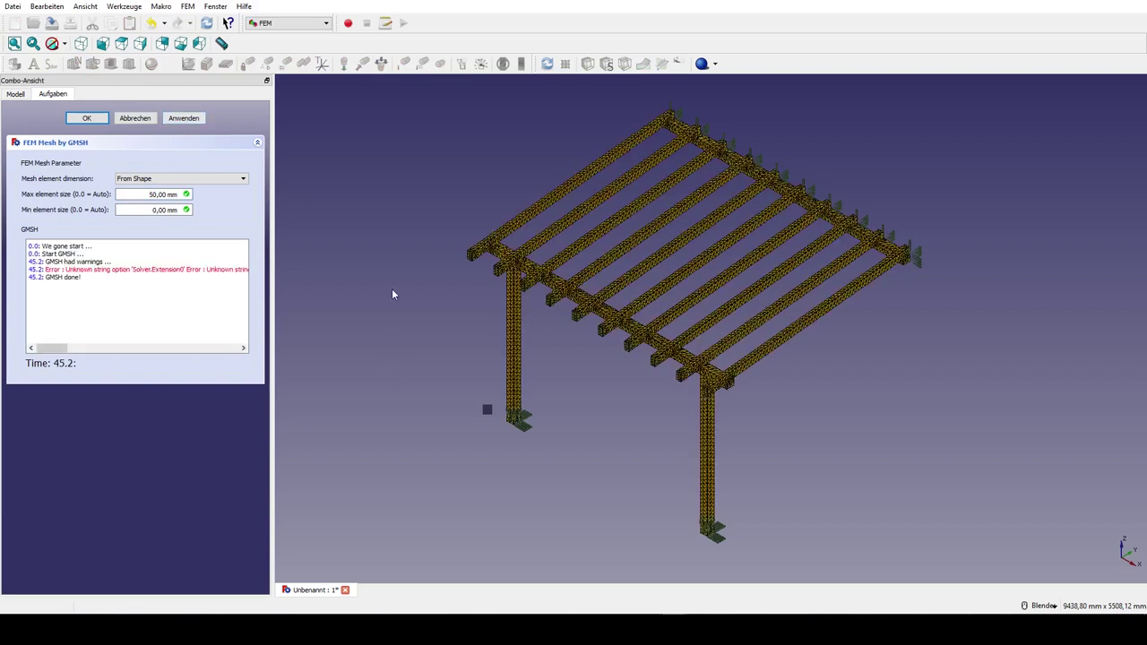
Accept the mesh, write the CalculiX .inp file and run the static solve to completion.
{"action": "left_click", "coordinate": [87, 118]}
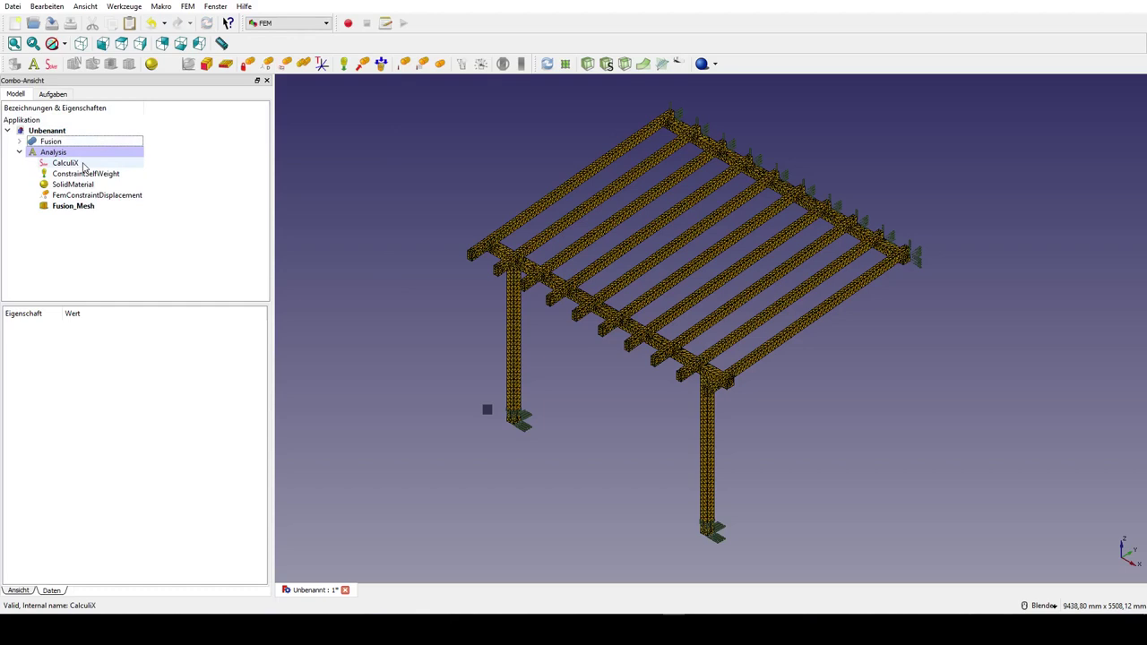
{"action": "double_click", "coordinate": [83, 164]}
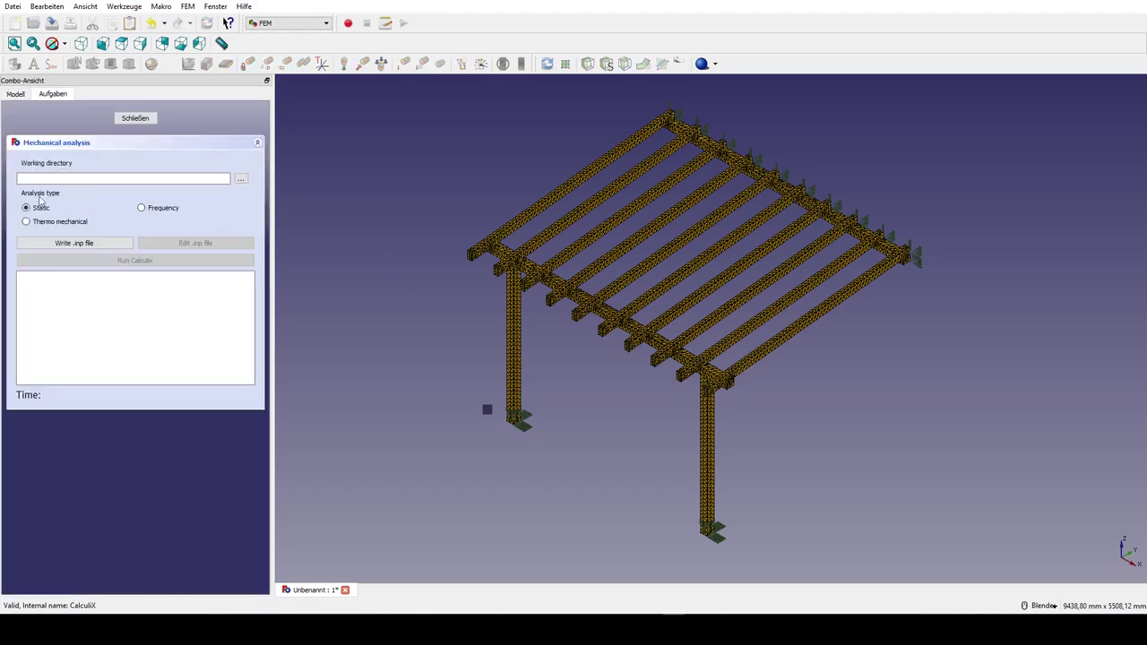
{"action": "left_click", "coordinate": [68, 244]}
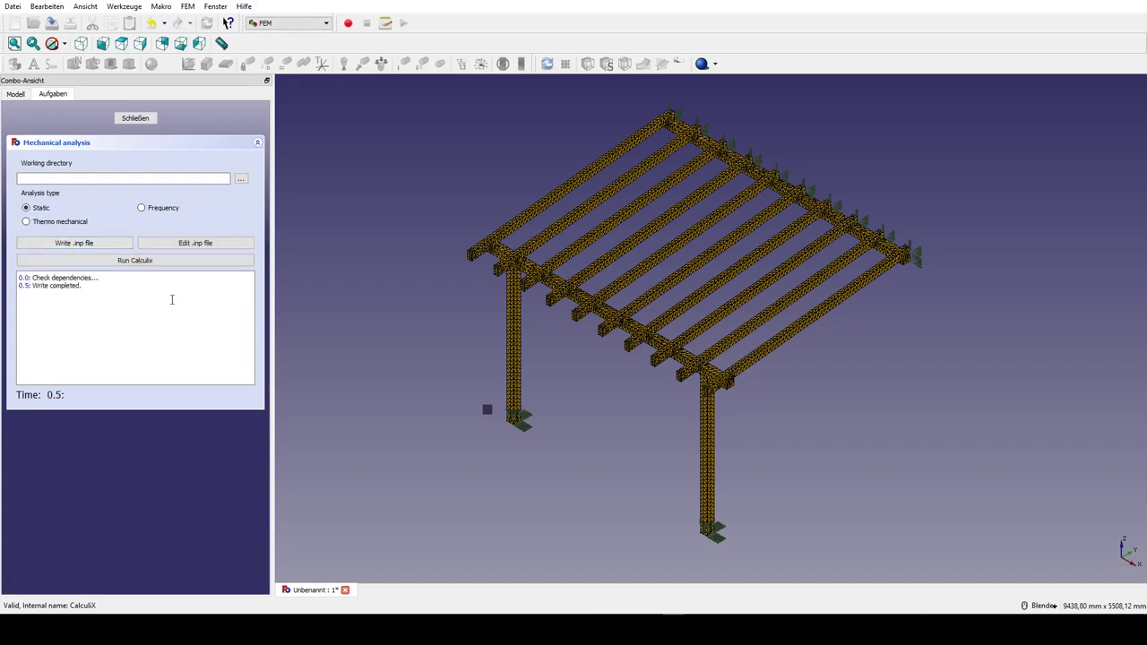
{"action": "left_click", "coordinate": [143, 262]}
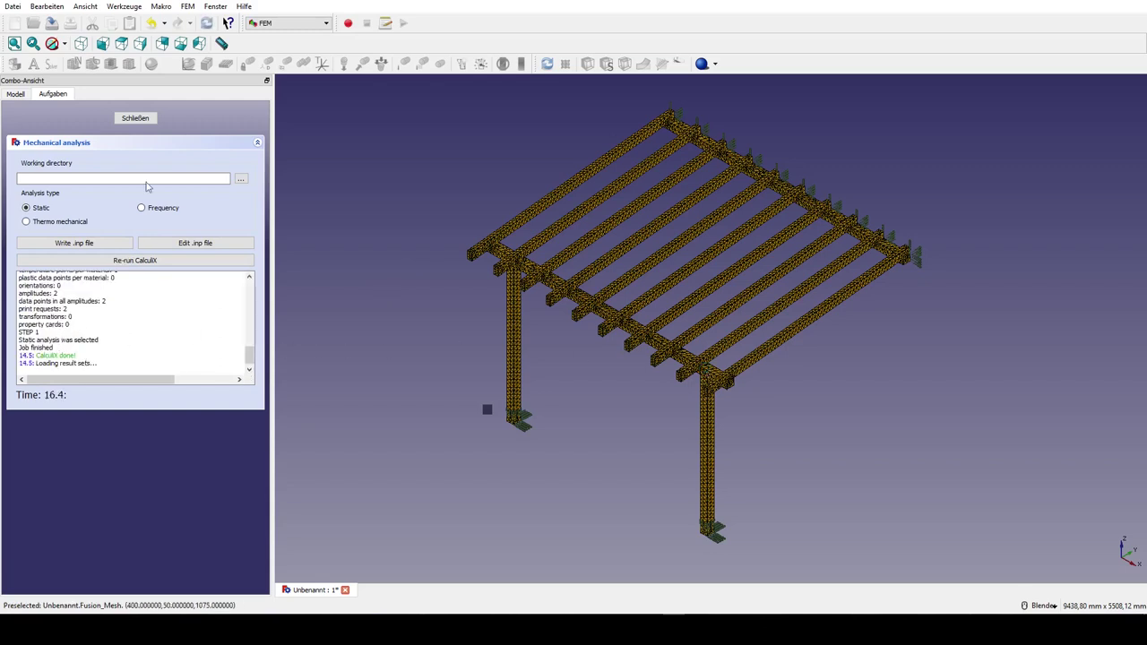
{"action": "left_click", "coordinate": [135, 118]}
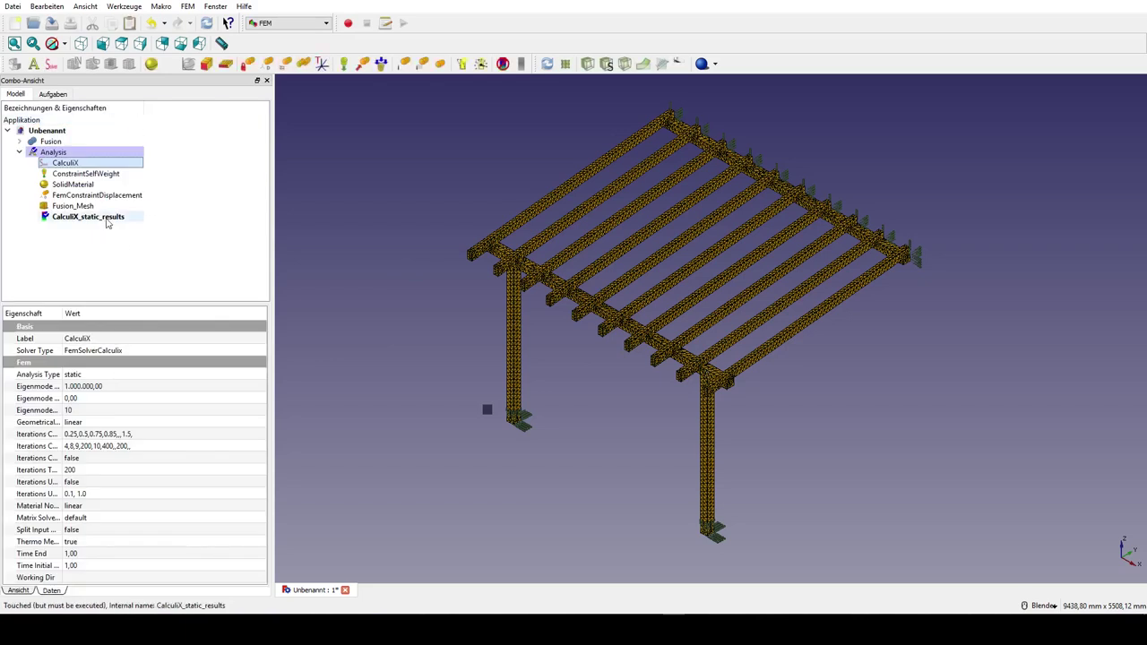
Show CalculiX_static_results as absolute displacement, with the deformation factor lowered to 17.
{"action": "double_click", "coordinate": [88, 216]}
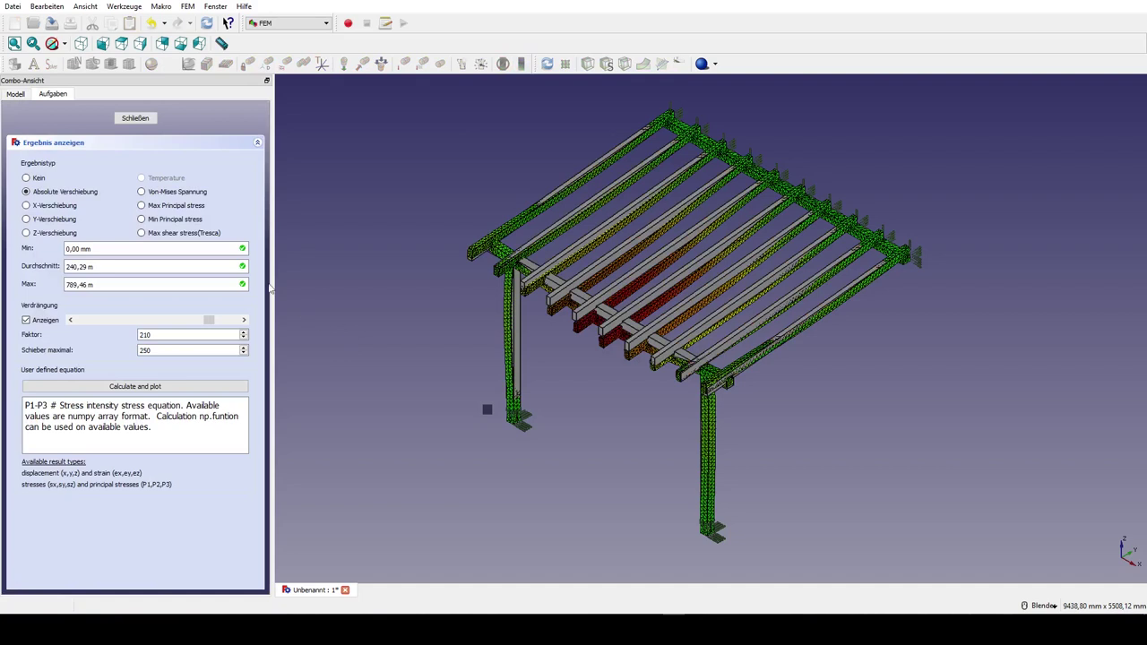
{"action": "mouse_move", "coordinate": [209, 320]}
{"action": "left_mouse_down"}
{"action": "mouse_move", "coordinate": [103, 330]}
{"action": "mouse_move", "coordinate": [238, 321]}
{"action": "left_mouse_up"}
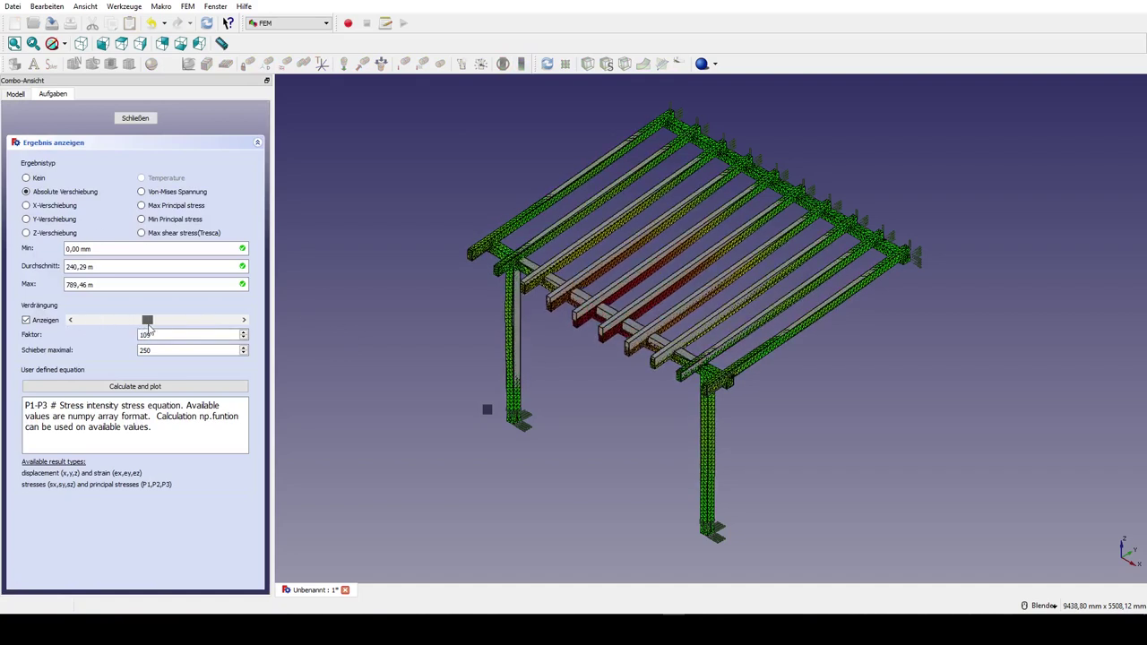
{"action": "mouse_move", "coordinate": [491, 401]}
{"action": "middle_mouse_down"}
{"action": "mouse_move", "coordinate": [574, 374]}
{"action": "mouse_move", "coordinate": [584, 359]}
{"action": "middle_mouse_up"}
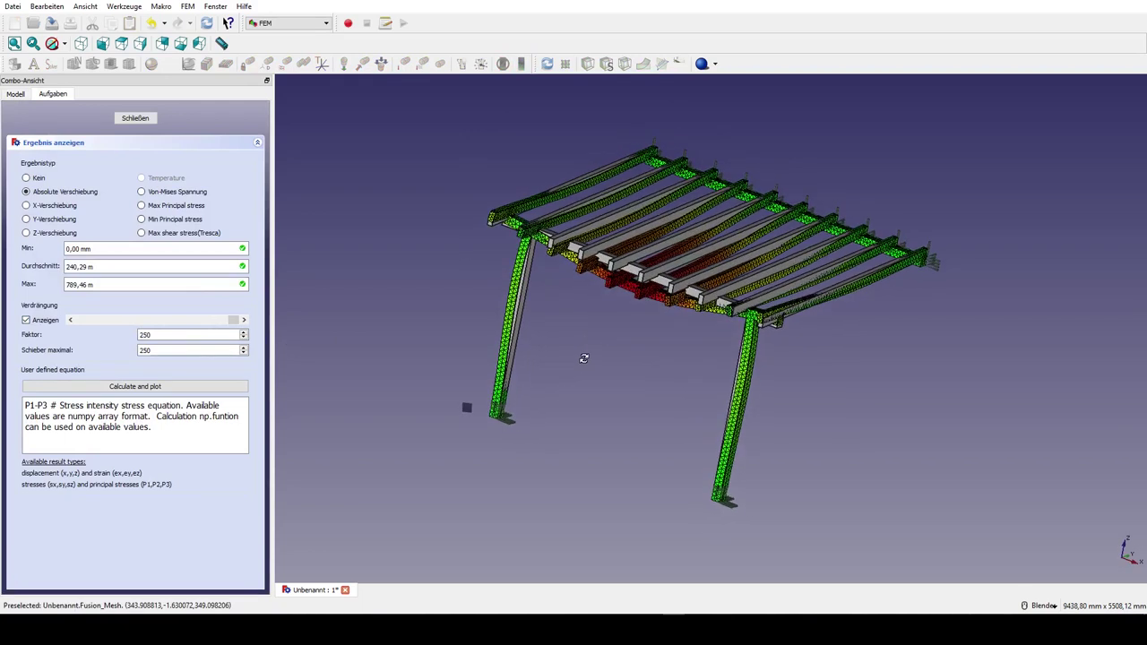
{"action": "mouse_move", "coordinate": [1027, 299]}
{"action": "middle_mouse_down"}
{"action": "mouse_move", "coordinate": [1025, 277]}
{"action": "mouse_move", "coordinate": [1007, 277]}
{"action": "middle_mouse_up"}
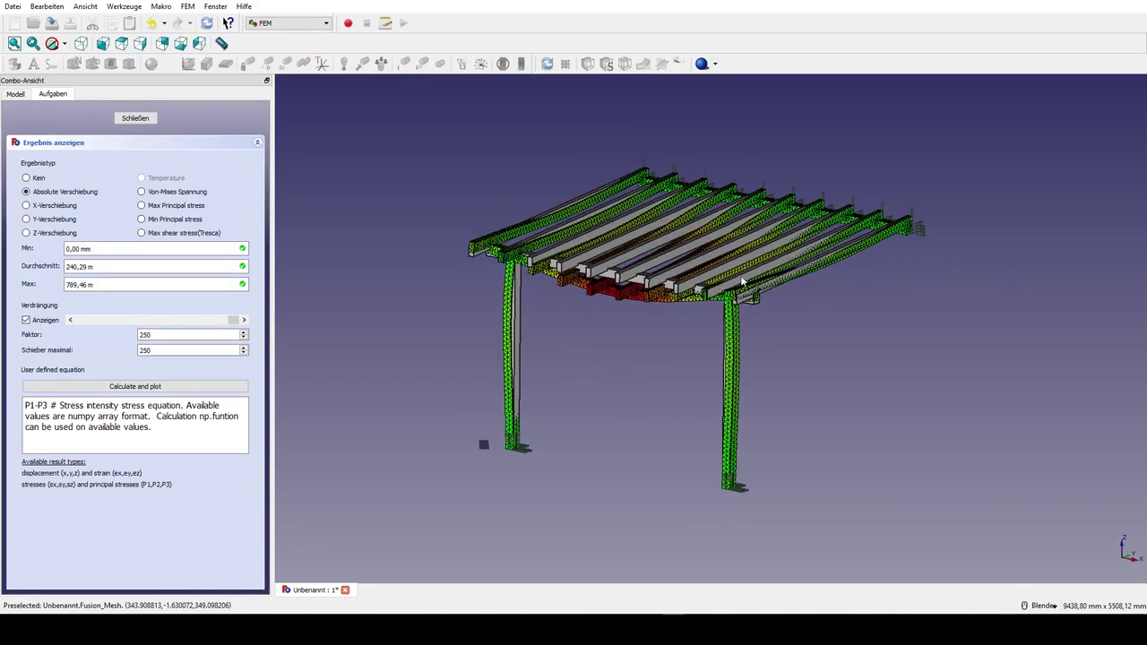
{"action": "scroll", "coordinate": [645, 281], "scroll_direction": "up", "scroll_amount": 3}
{"action": "left_click_drag", "start_coordinate": [238, 321], "coordinate": [89, 334]}
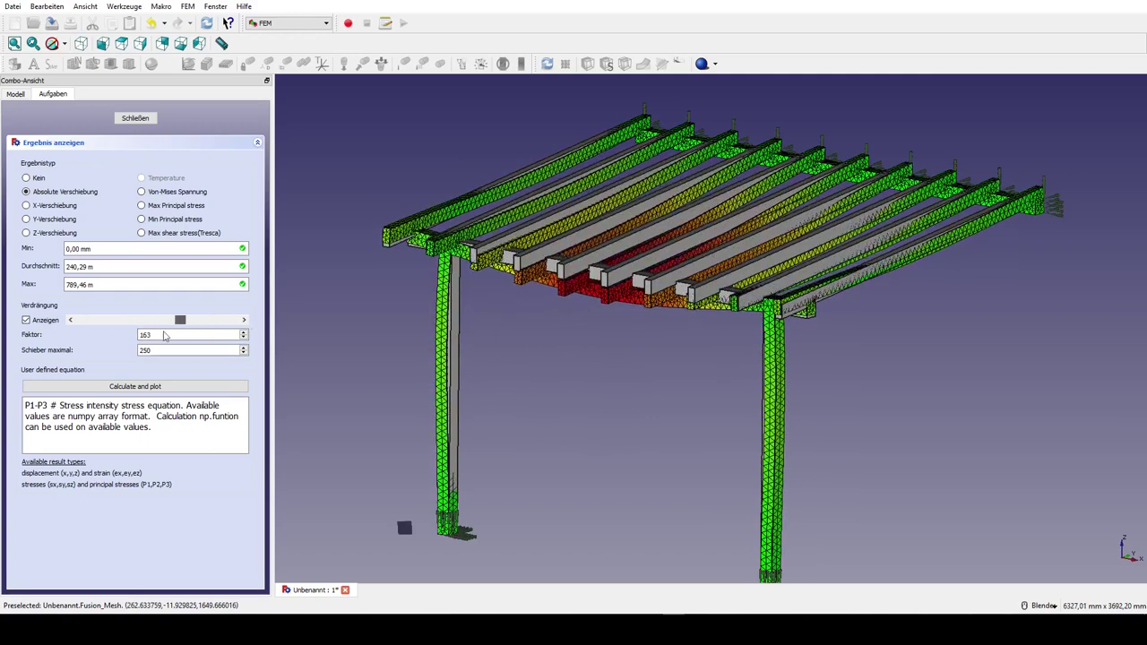
Colour the mesh by Z displacement (-0.785391 to 0.213957 mm) with deformation factor 0.
{"action": "left_click", "coordinate": [26, 234]}
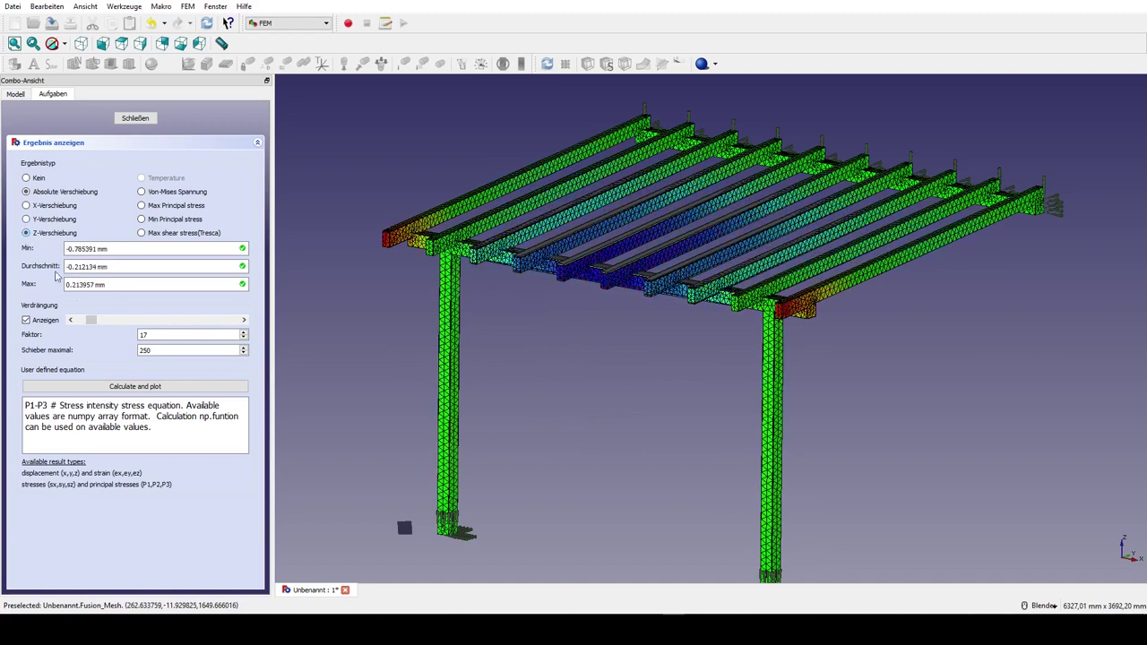
{"action": "mouse_move", "coordinate": [92, 326]}
{"action": "left_mouse_down"}
{"action": "mouse_move", "coordinate": [141, 330]}
{"action": "mouse_move", "coordinate": [73, 334]}
{"action": "mouse_move", "coordinate": [205, 333]}
{"action": "mouse_move", "coordinate": [74, 345]}
{"action": "mouse_move", "coordinate": [188, 330]}
{"action": "mouse_move", "coordinate": [79, 332]}
{"action": "left_mouse_up"}
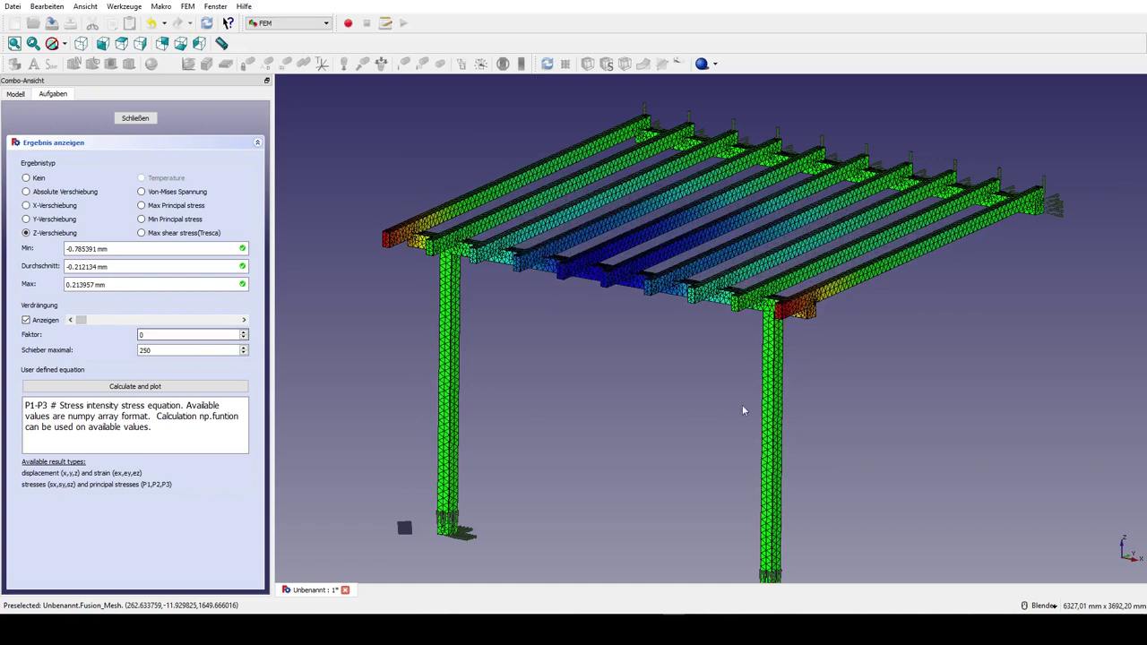
{"action": "middle_click_drag", "start_coordinate": [915, 359], "coordinate": [889, 361]}
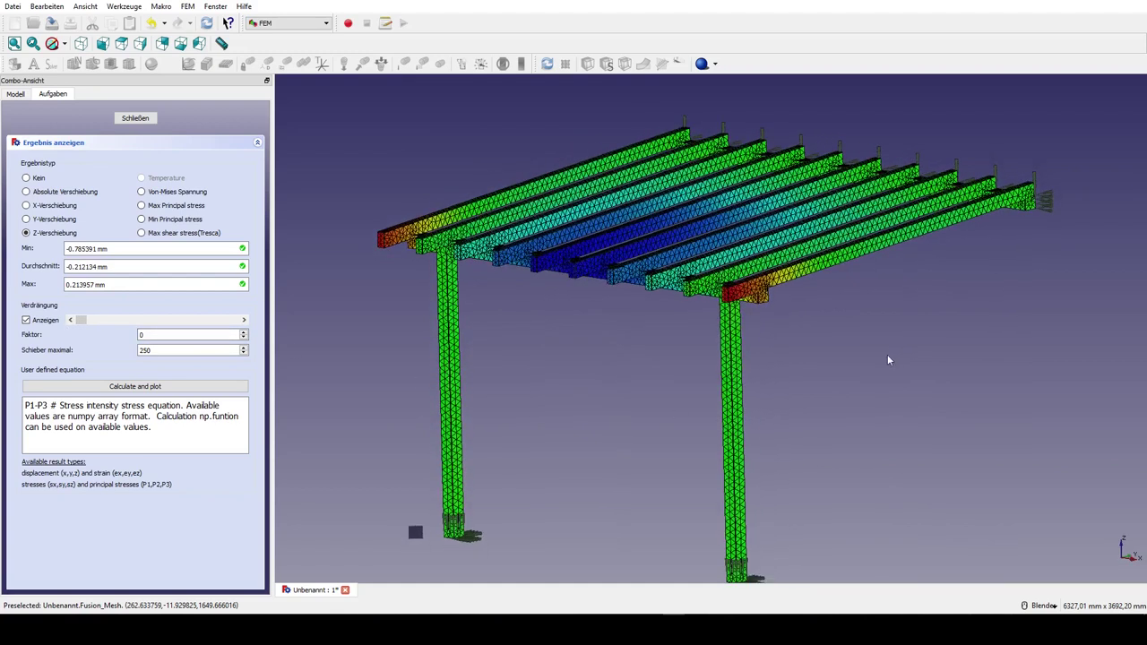
{"action": "middle_click_drag", "start_coordinate": [356, 213], "coordinate": [365, 206]}
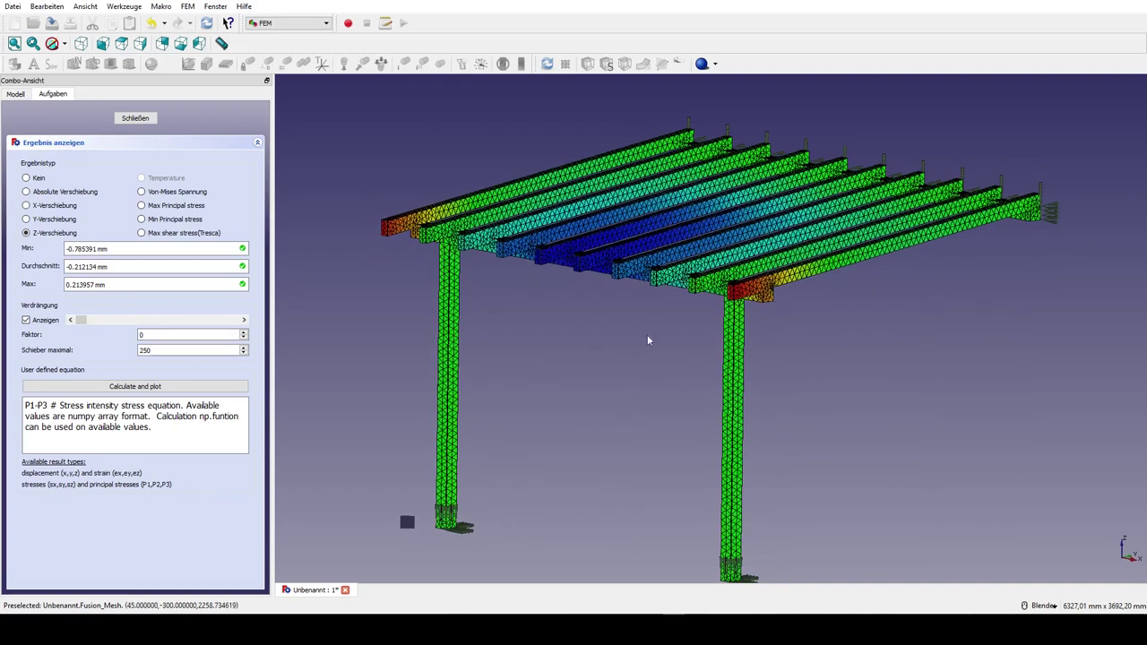
{"action": "middle_click_drag", "start_coordinate": [1069, 301], "coordinate": [1065, 299]}
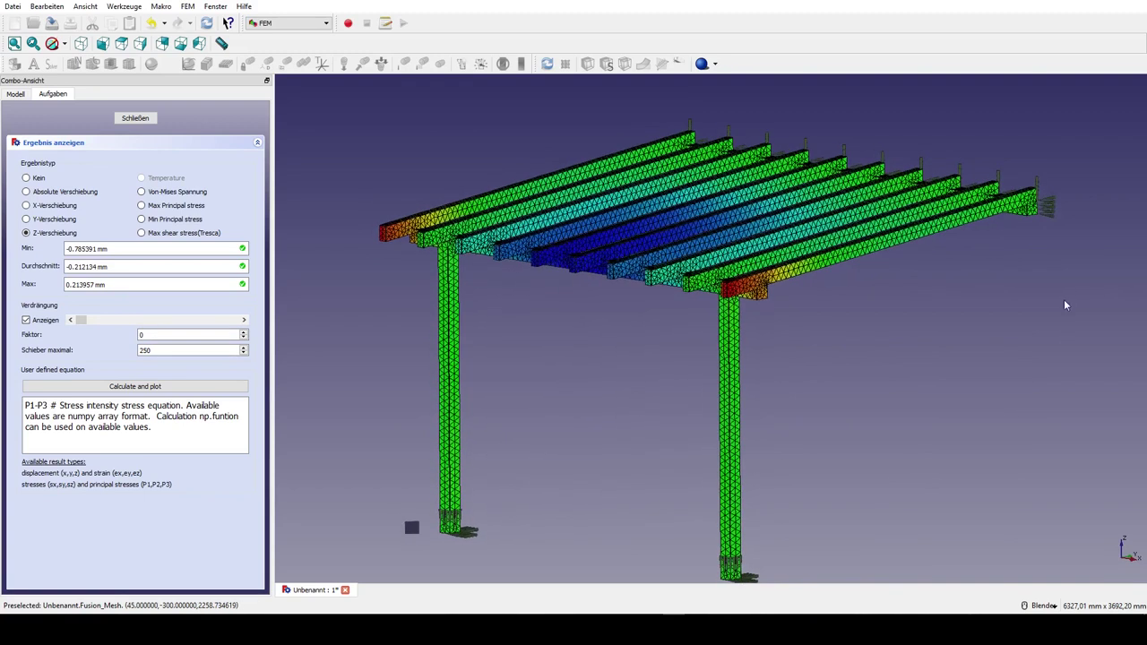